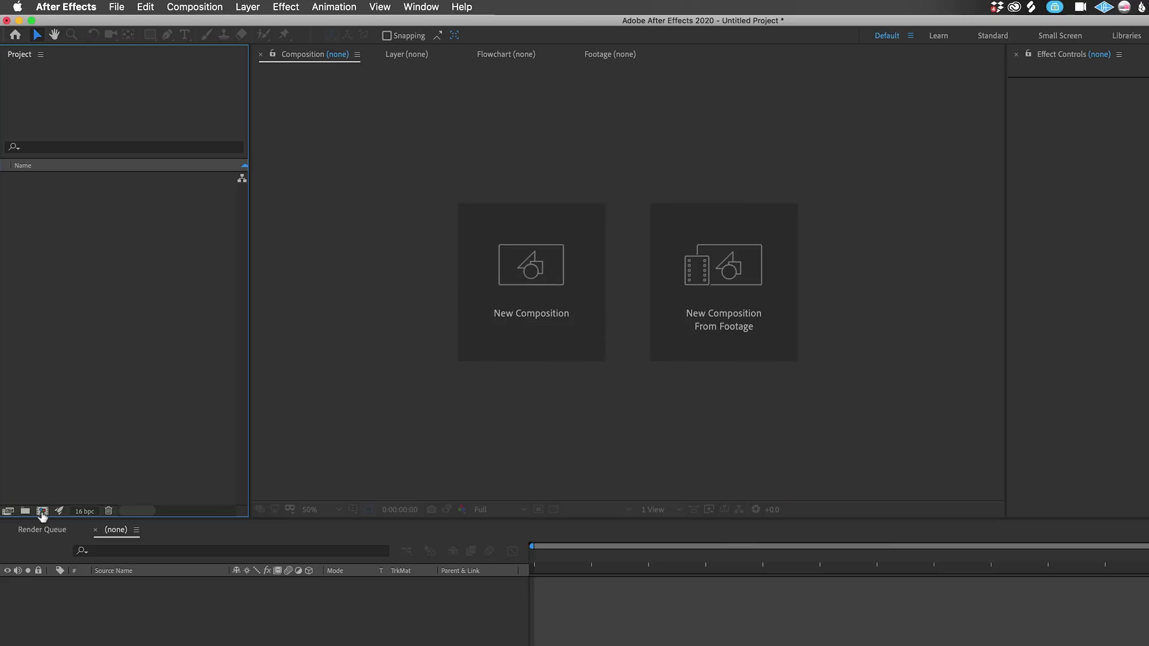
Fill in the new composition: name Title, 3840×1920, 23.976 fps, duration 0:00:10:00.
click(42, 511)
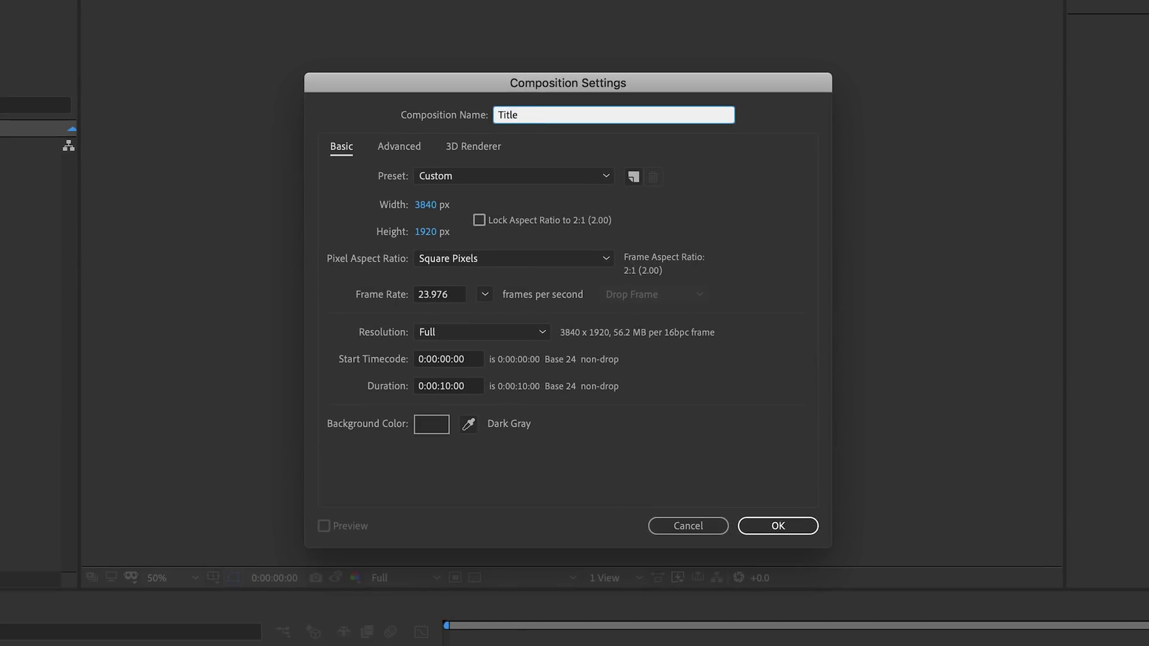
click(422, 205)
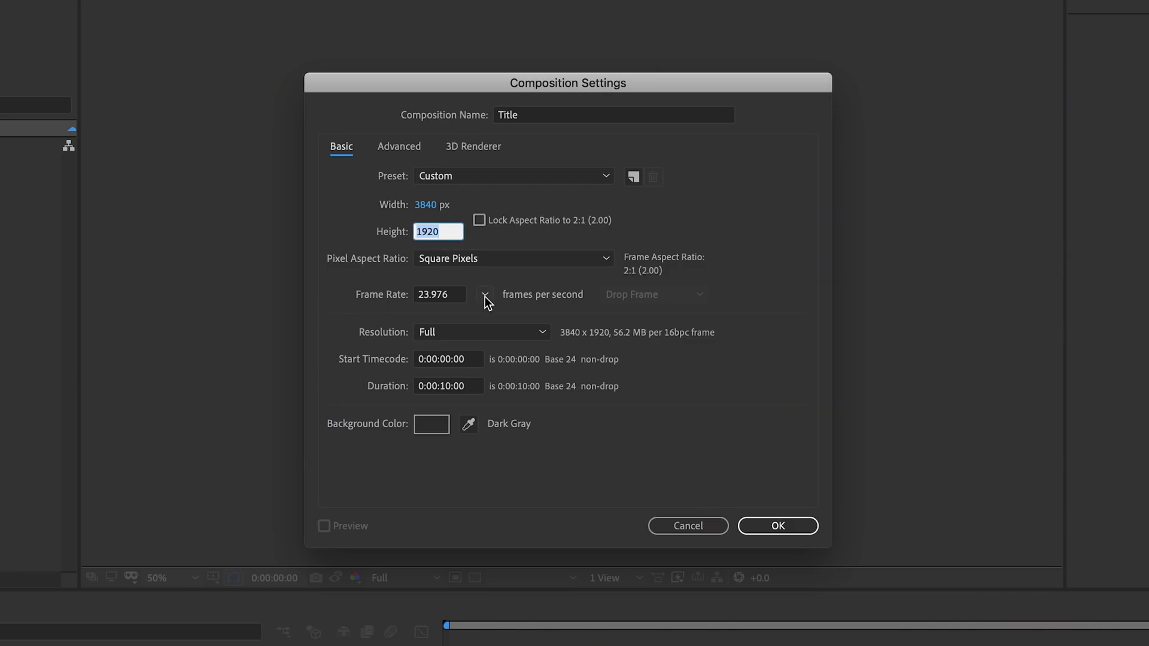
click(484, 295)
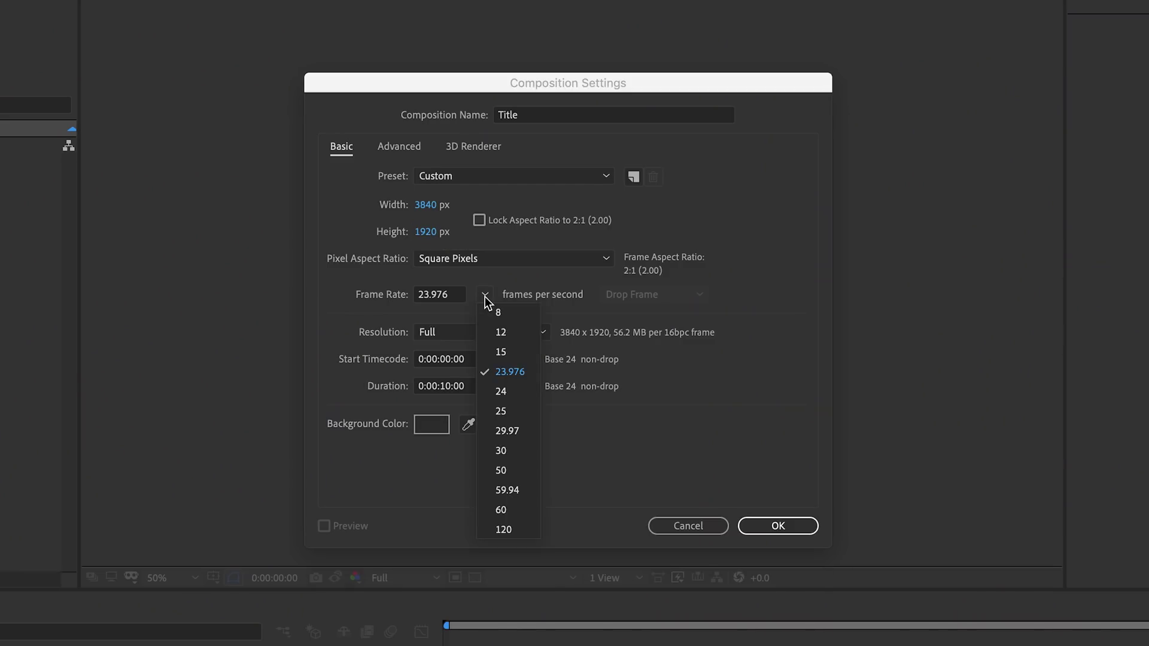
click(529, 372)
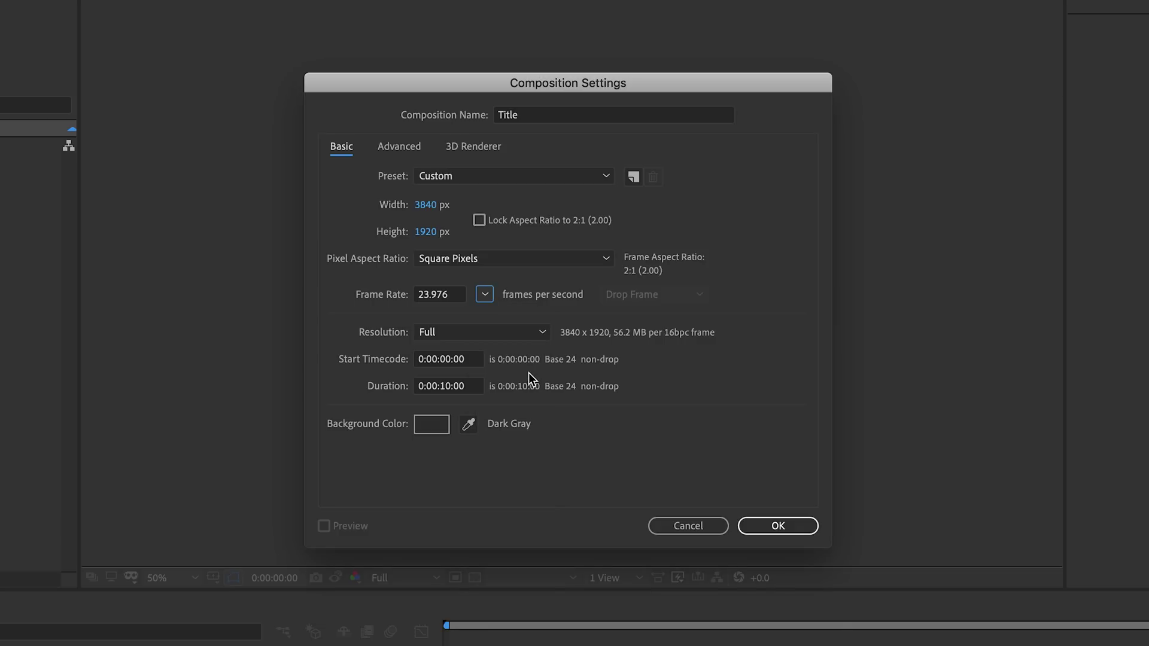
click(444, 387)
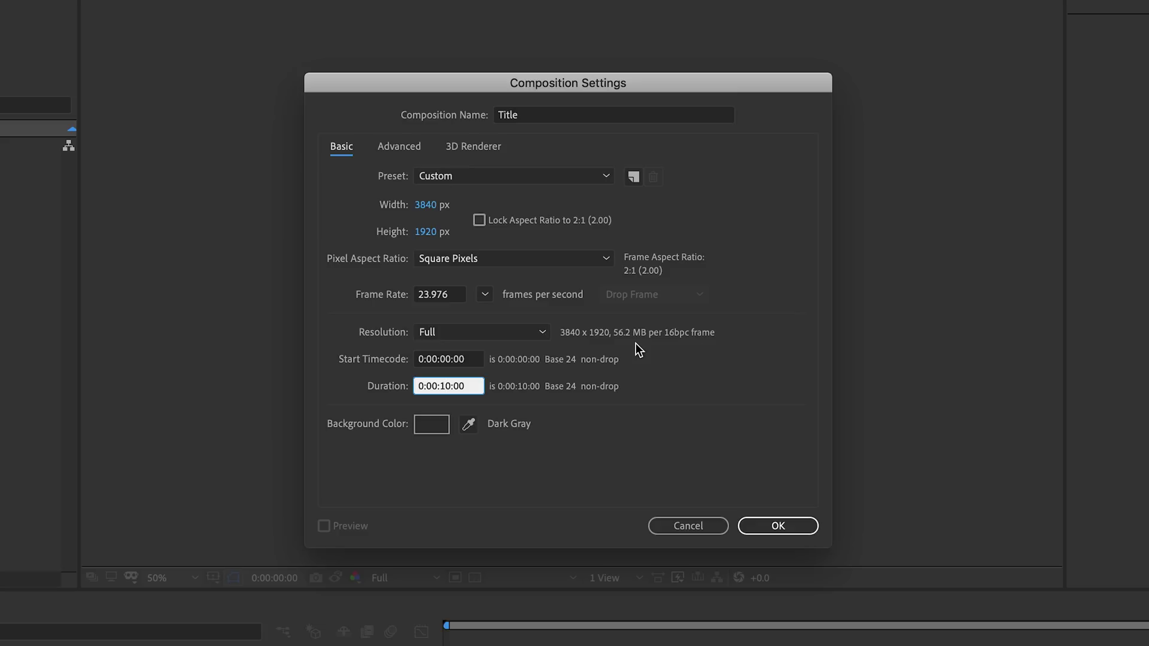
key(BackSpace)
key(BackSpace)
text(03)
click(697, 425)
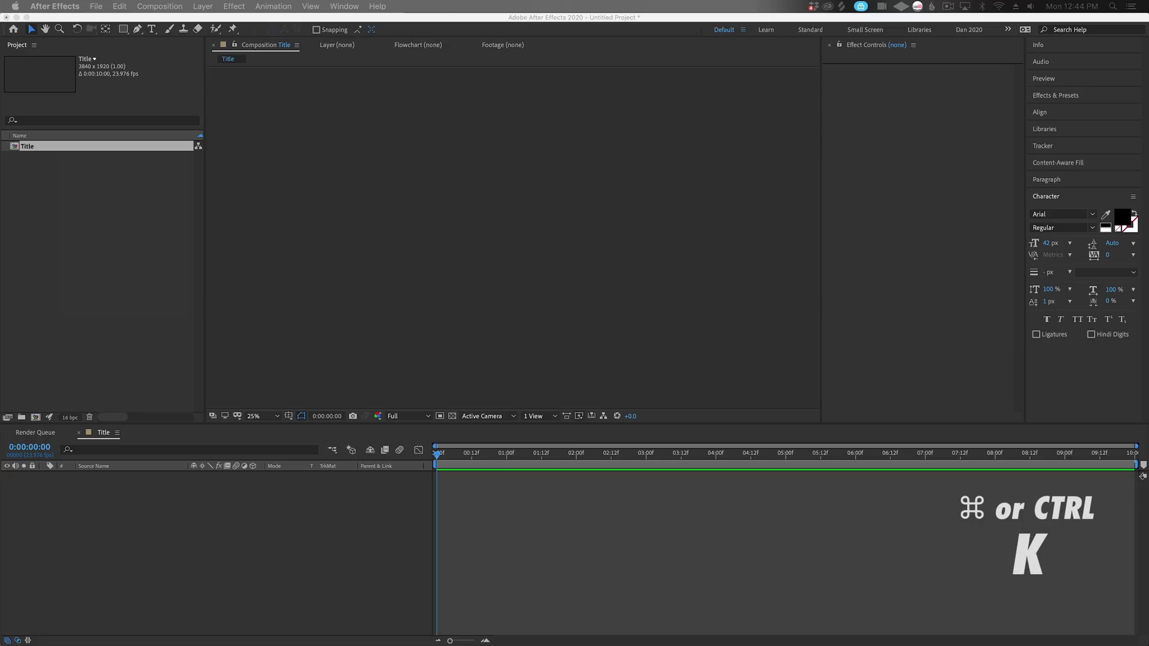
Change the Title composition's background colour to 747474 gray, then toggle the transparency grid on and off.
right_click(143, 147)
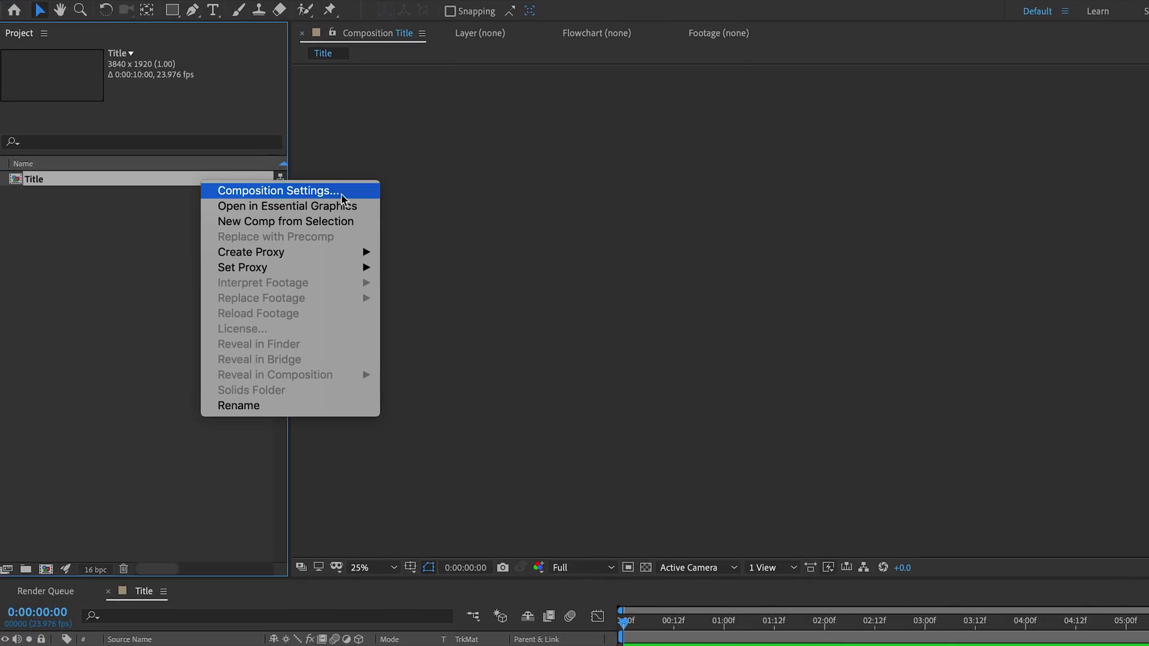
click(341, 192)
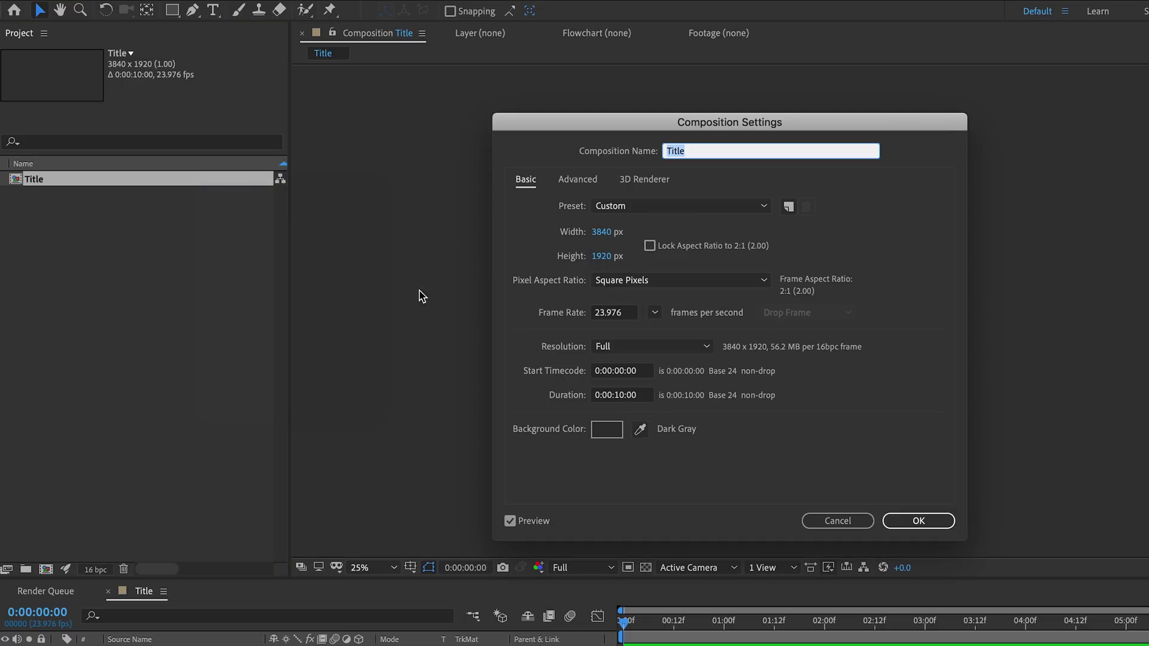
click(601, 438)
drag(158, 276, 10, 205)
click(363, 95)
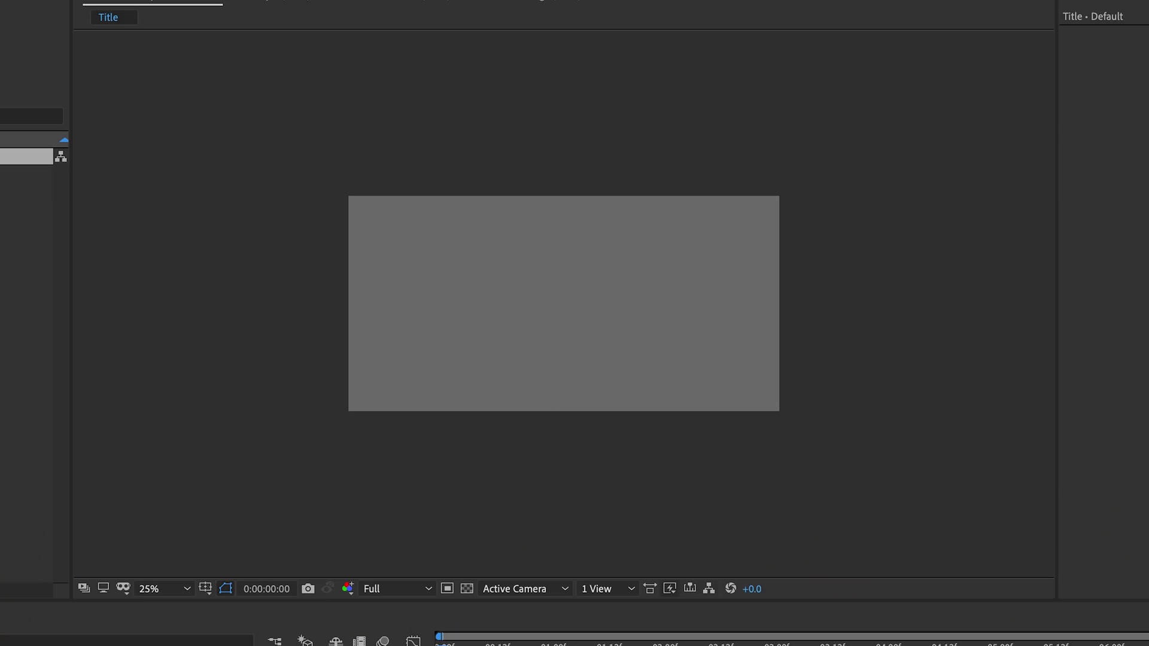
click(468, 589)
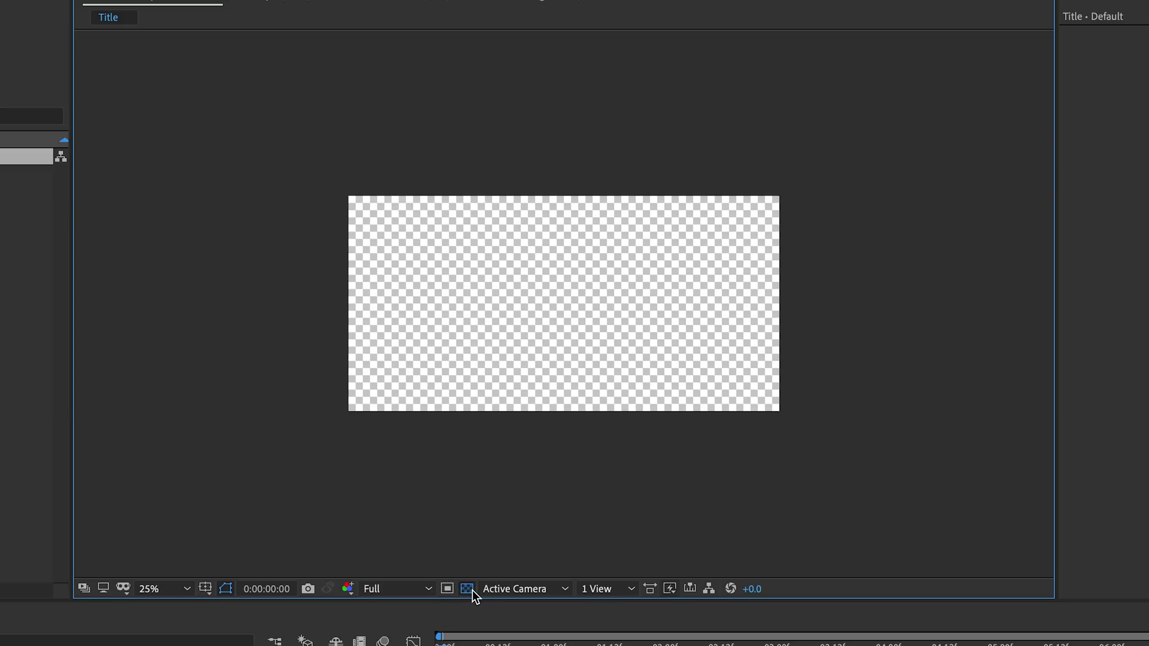
click(472, 590)
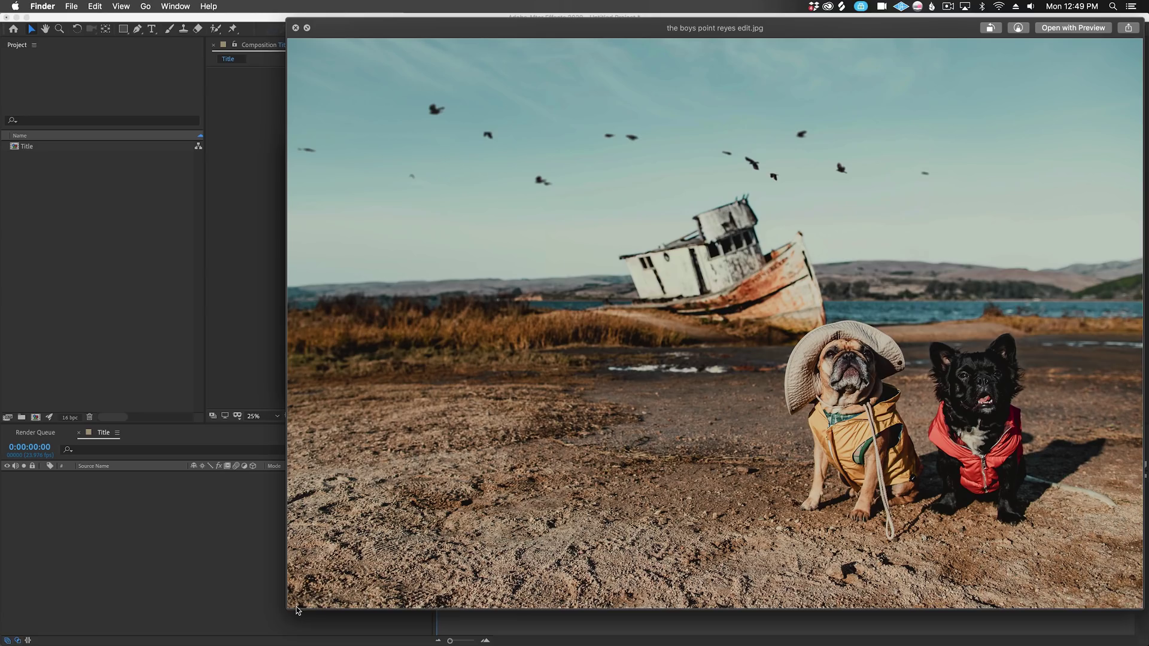
Close the preview and fit 'the boys point reyes edit.jpg' layer to the Title comp.
drag(289, 606, 133, 509)
key(space)
scroll(468, 357, down, 1)
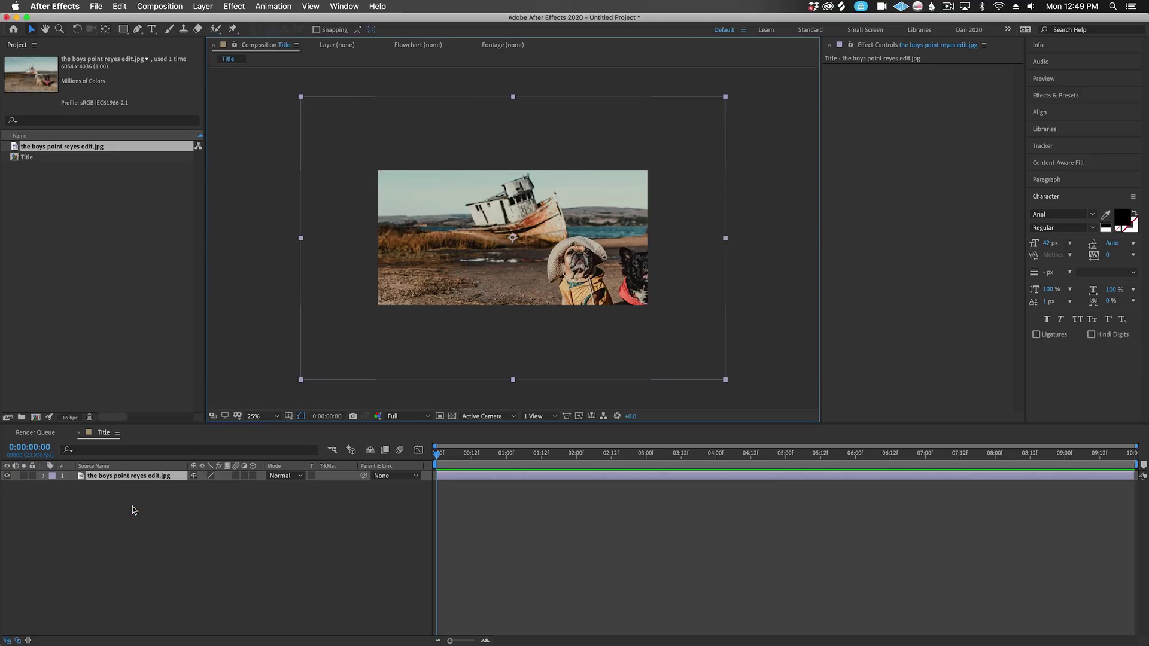
right_click(176, 478)
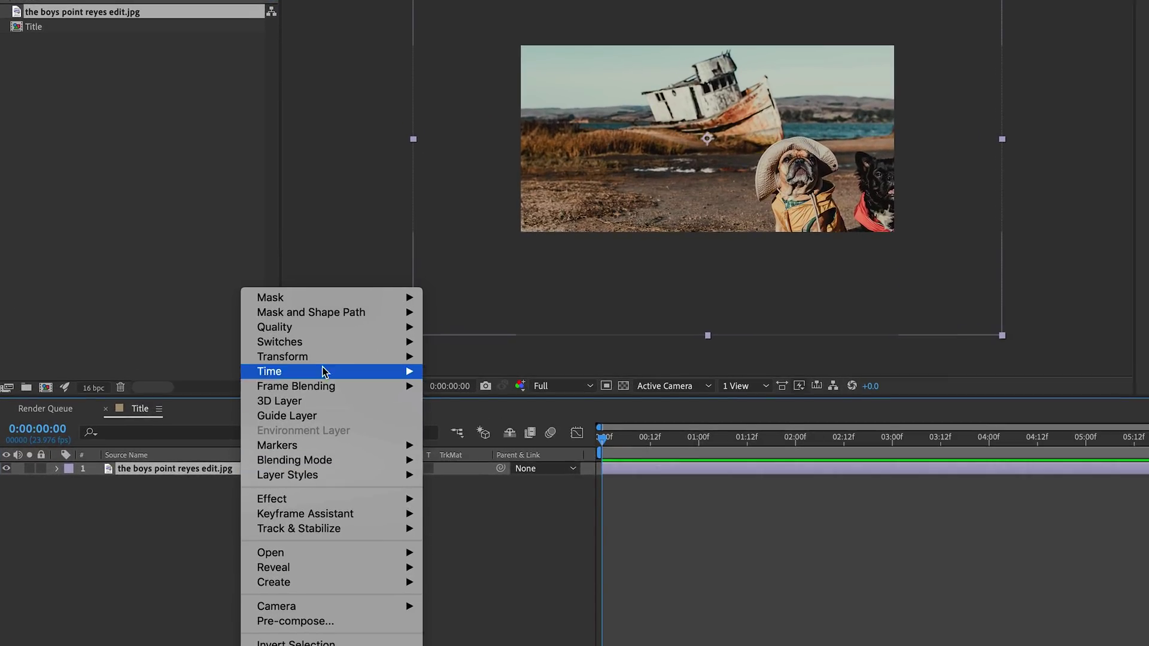
mouse_move(239, 399)
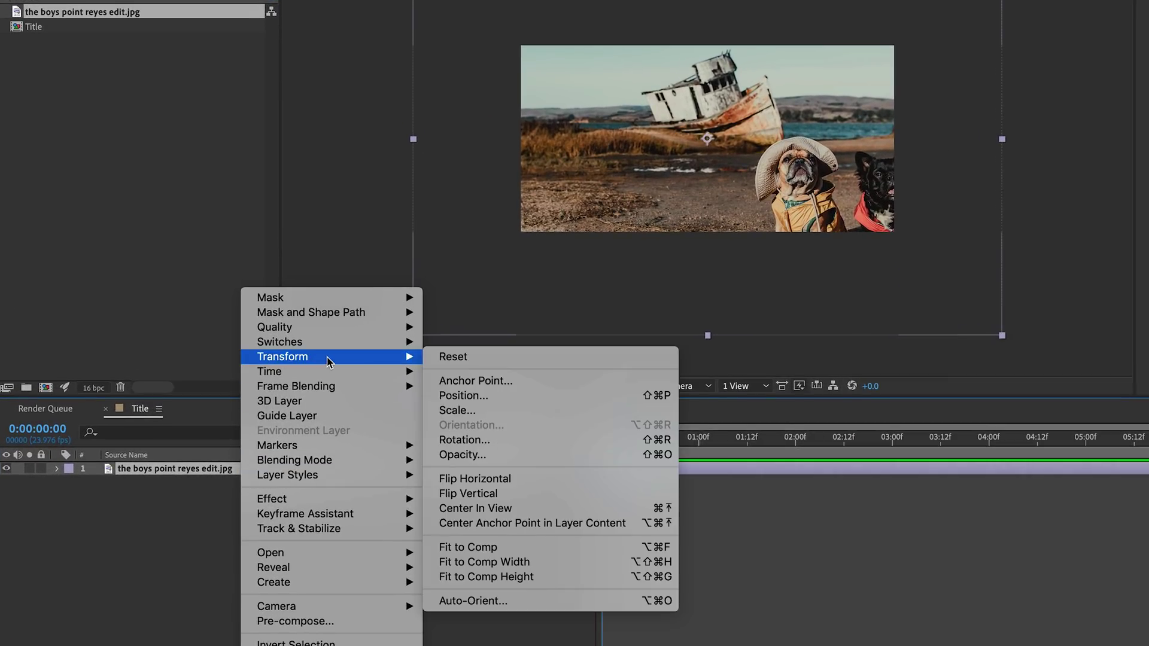
click(589, 562)
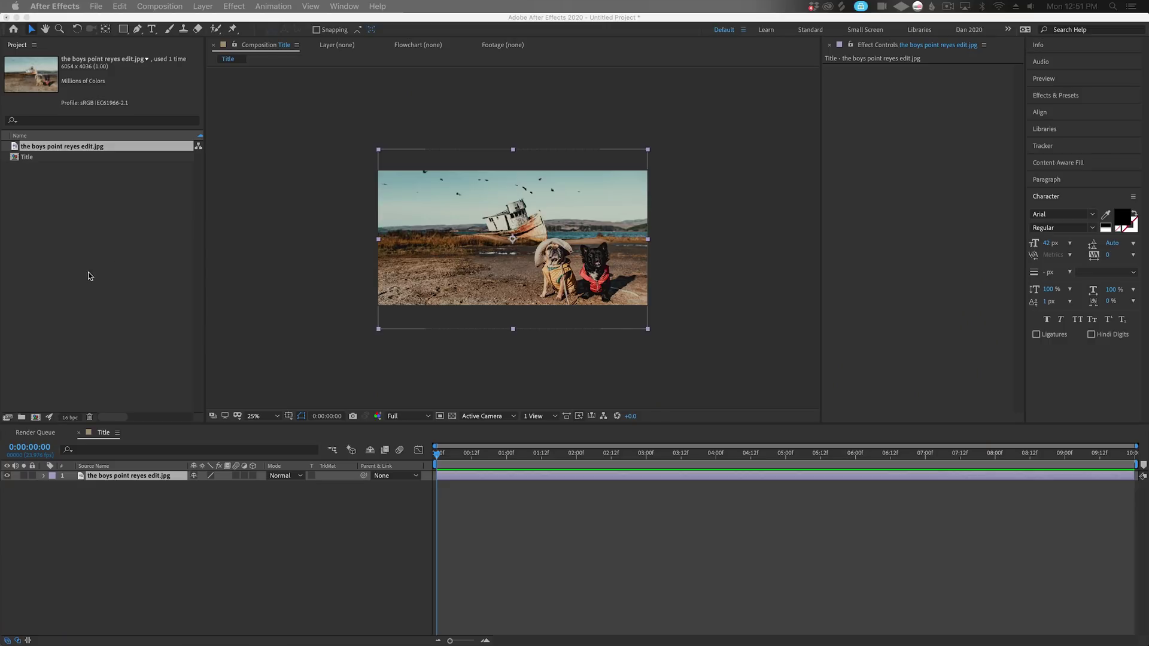
Type ANIMATING as a new text layer over the photo.
click(153, 30)
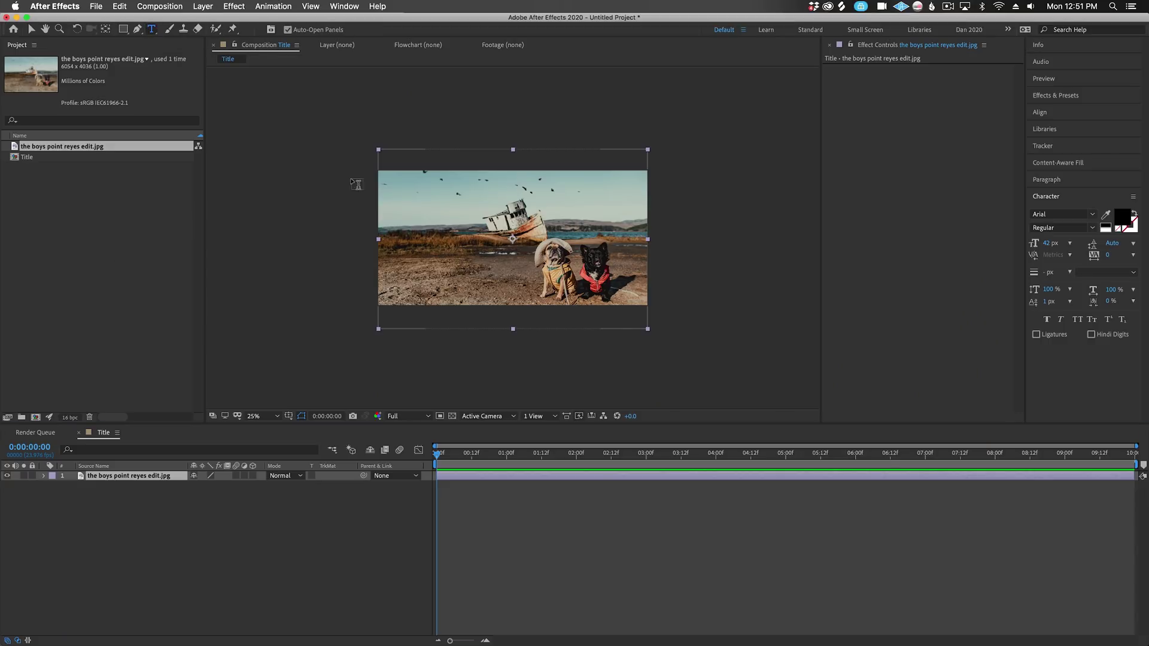
click(428, 215)
text(ANIMATING)
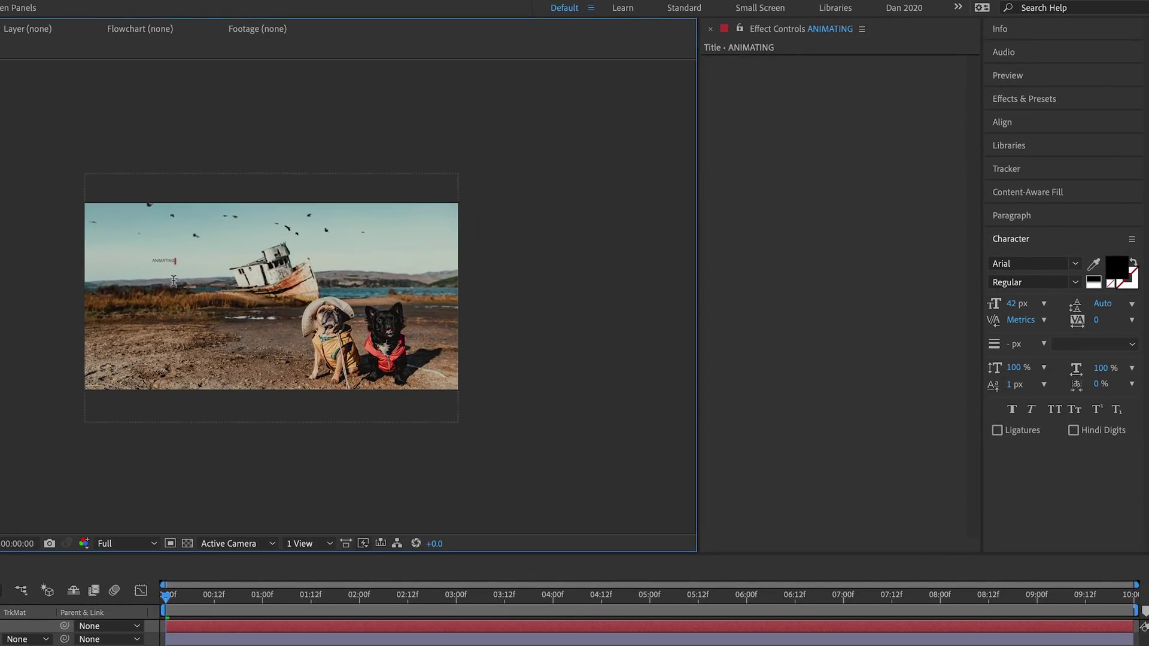
Style the title in Futura Std Extra Bold Condensed at 603 px.
key(ctrl+a)
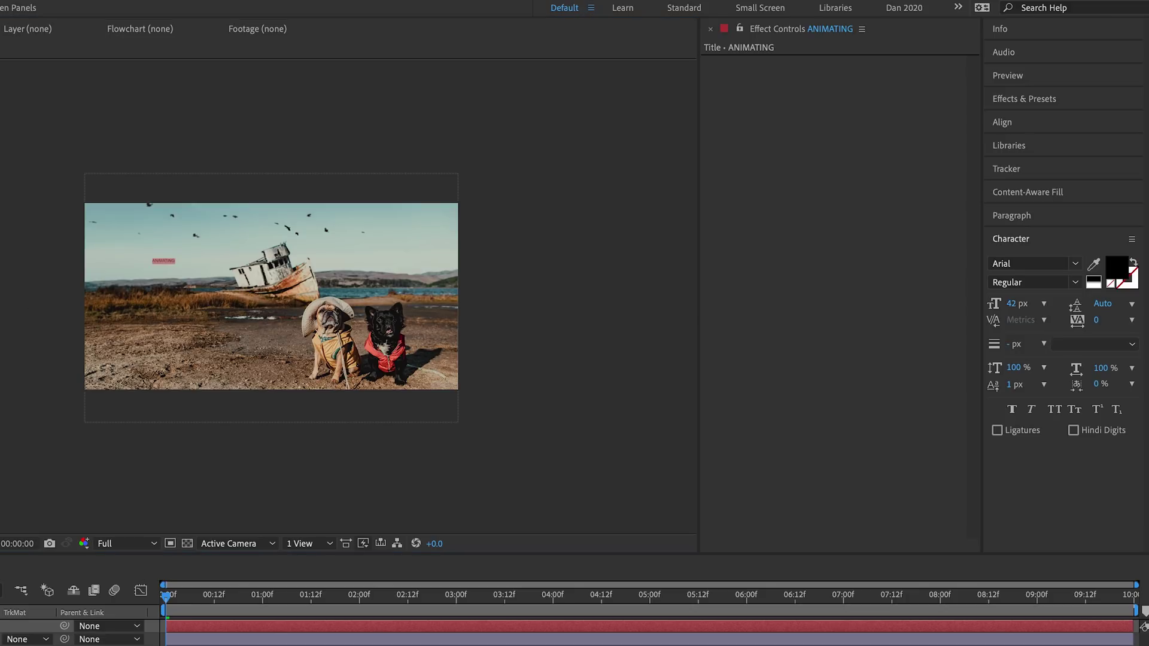
drag(1016, 303, 1110, 99)
click(1027, 263)
text(futura)
key(Return)
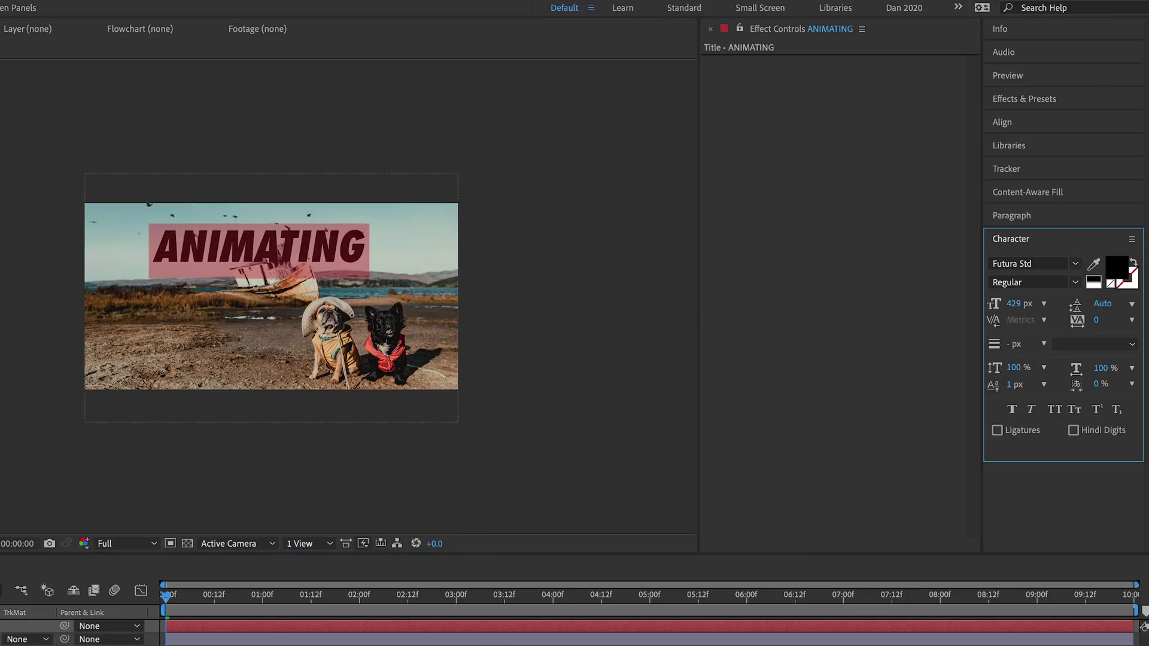
drag(1020, 302, 1077, 303)
click(1075, 282)
click(1041, 311)
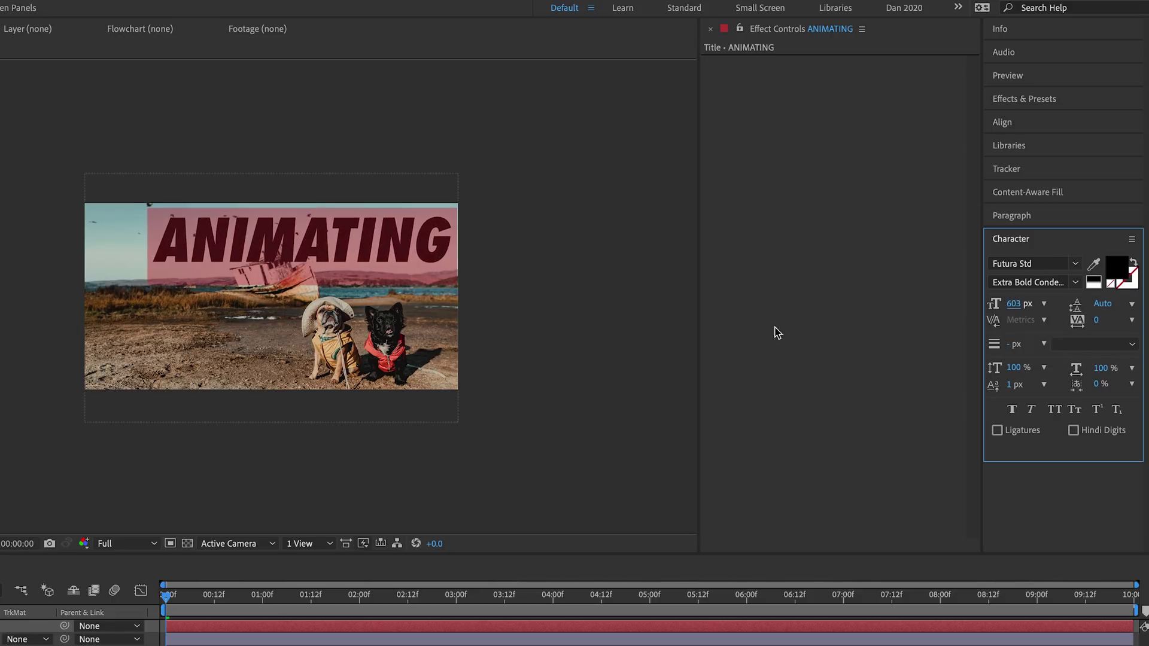
key(Escape)
Center-align the ANIMATING paragraph and center the layer horizontally in the composition.
key(v)
click(1037, 215)
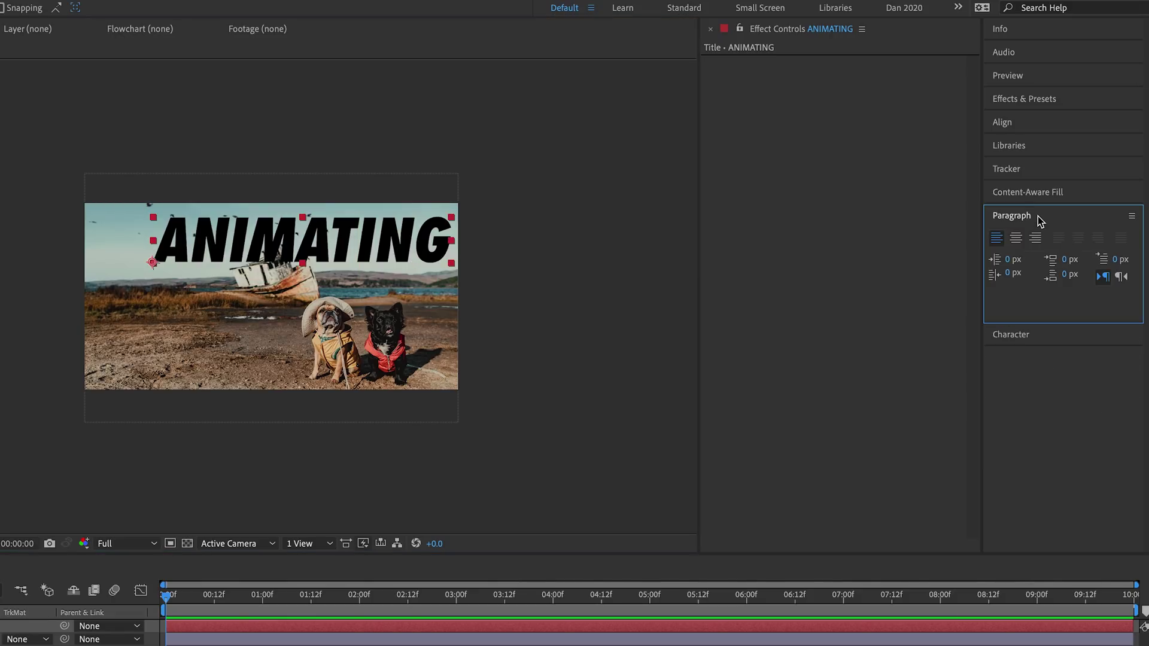
click(1018, 239)
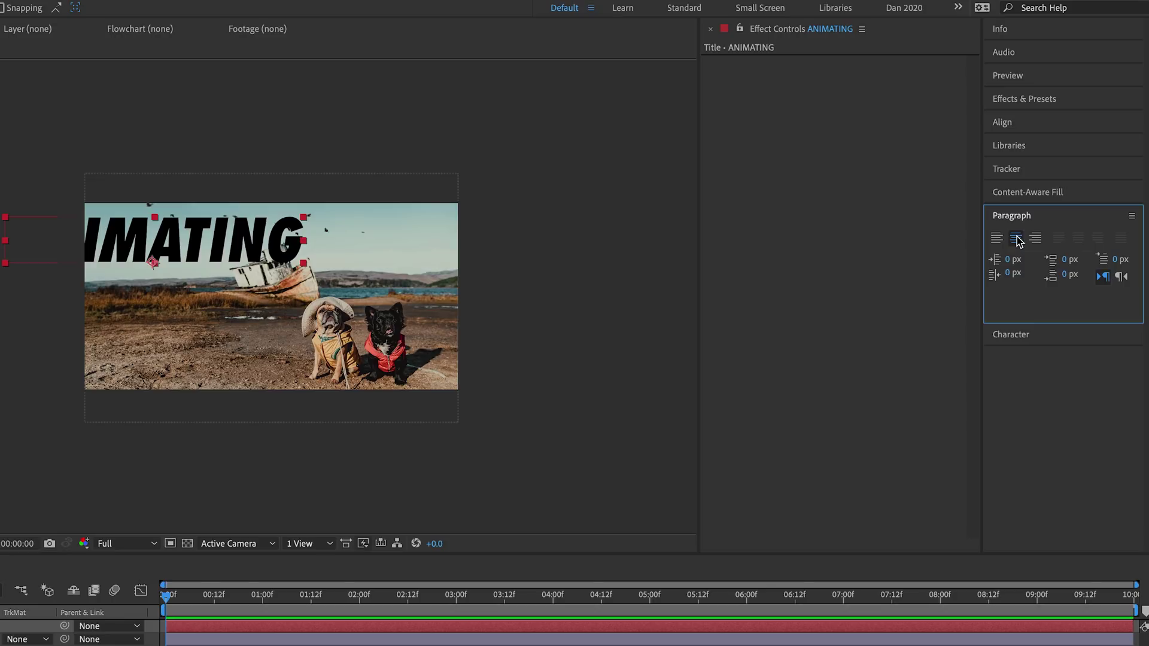
click(1023, 123)
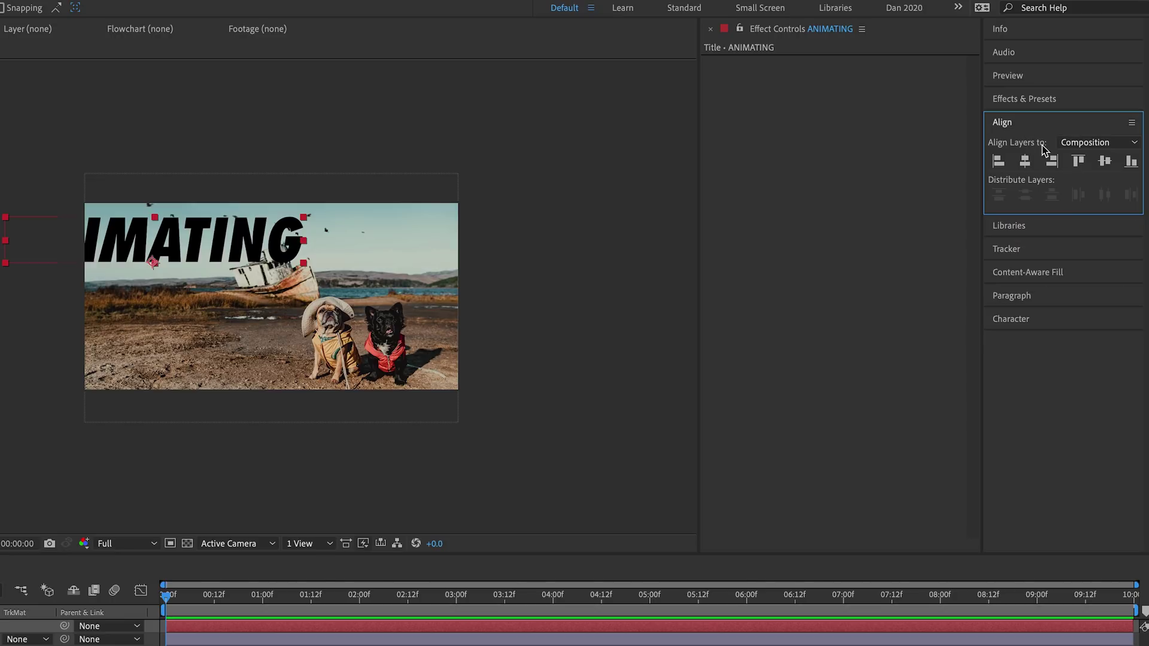
click(1025, 162)
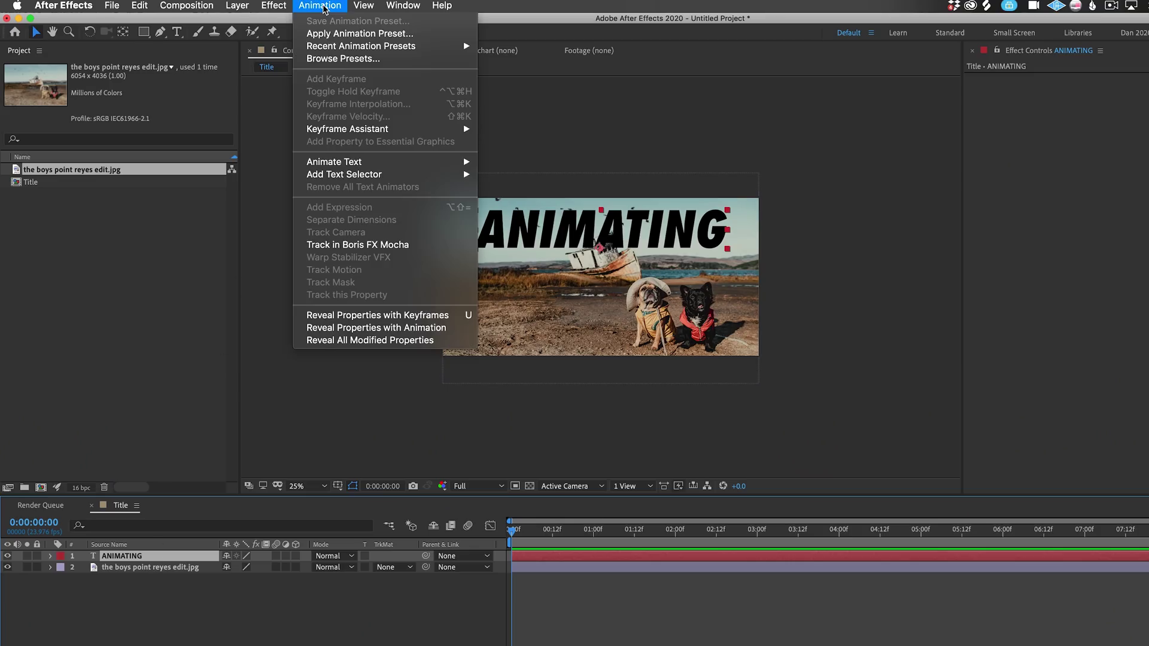
Add an animator with a Range Selector to the ANIMATING text.
mouse_move(401, 179)
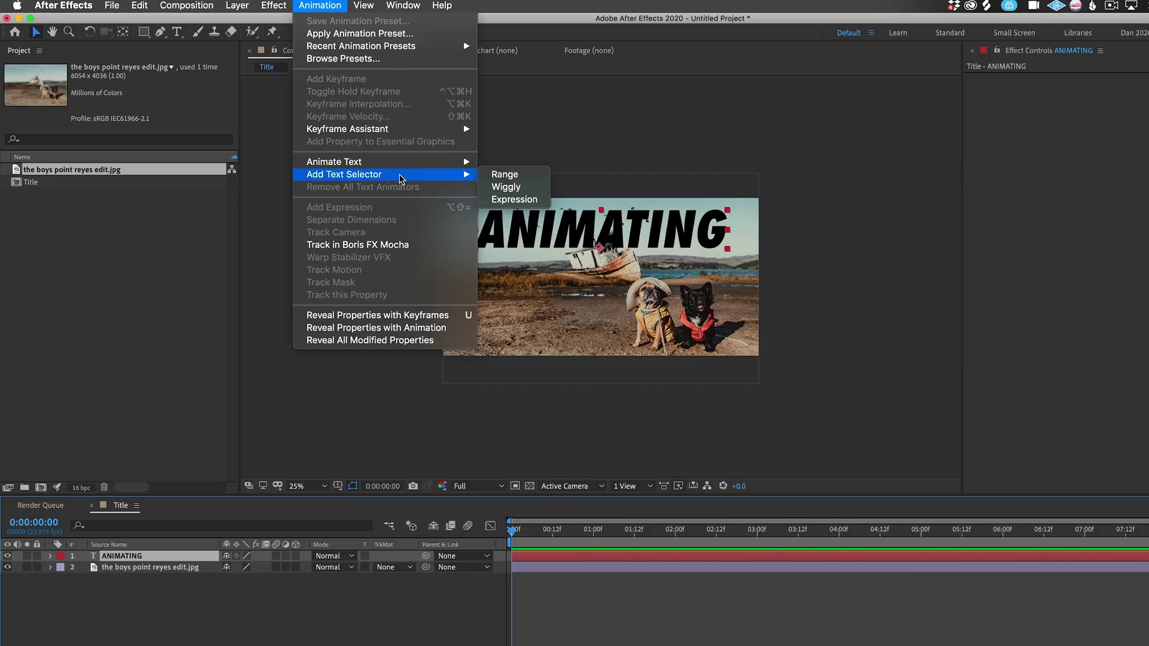
click(505, 174)
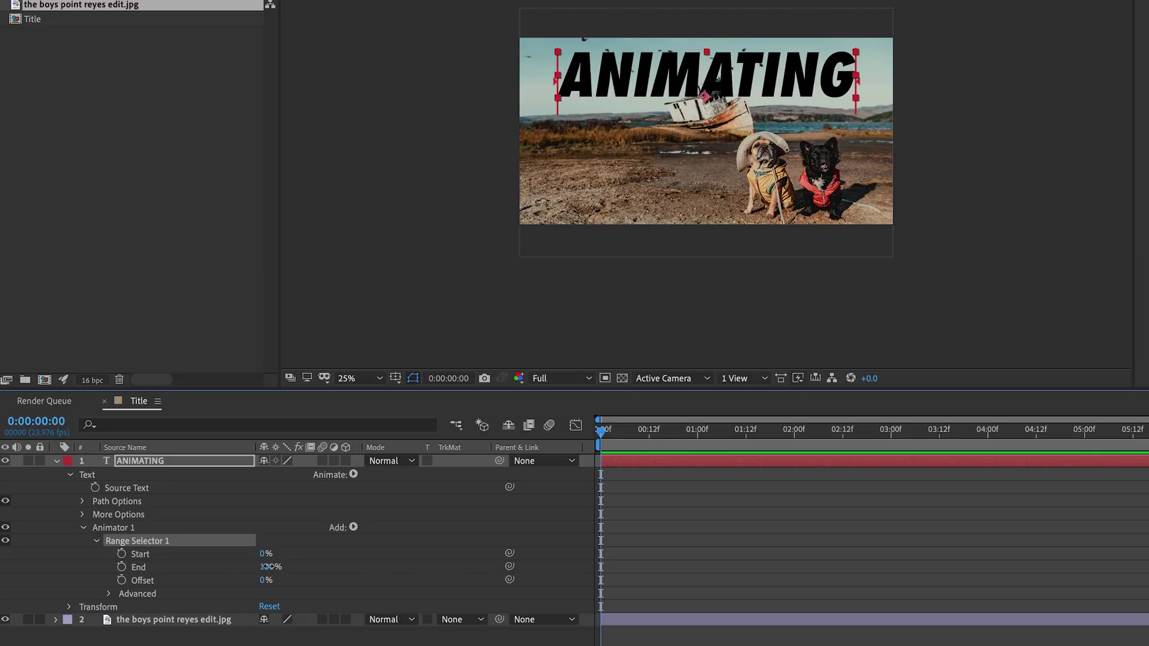
mouse_move(267, 567)
mouse_down()
mouse_move(180, 571)
mouse_move(256, 567)
mouse_up()
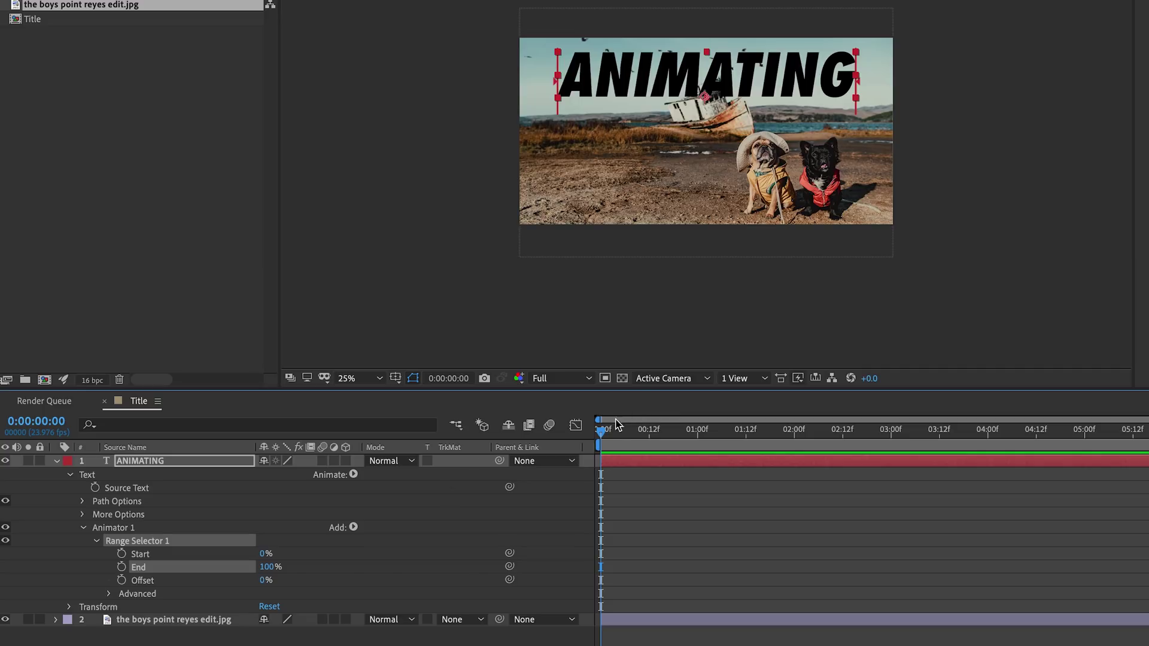
Keyframe Range Selector End at 100% on frame 20 and 0% on the first frame.
key(shift+Page_Down)
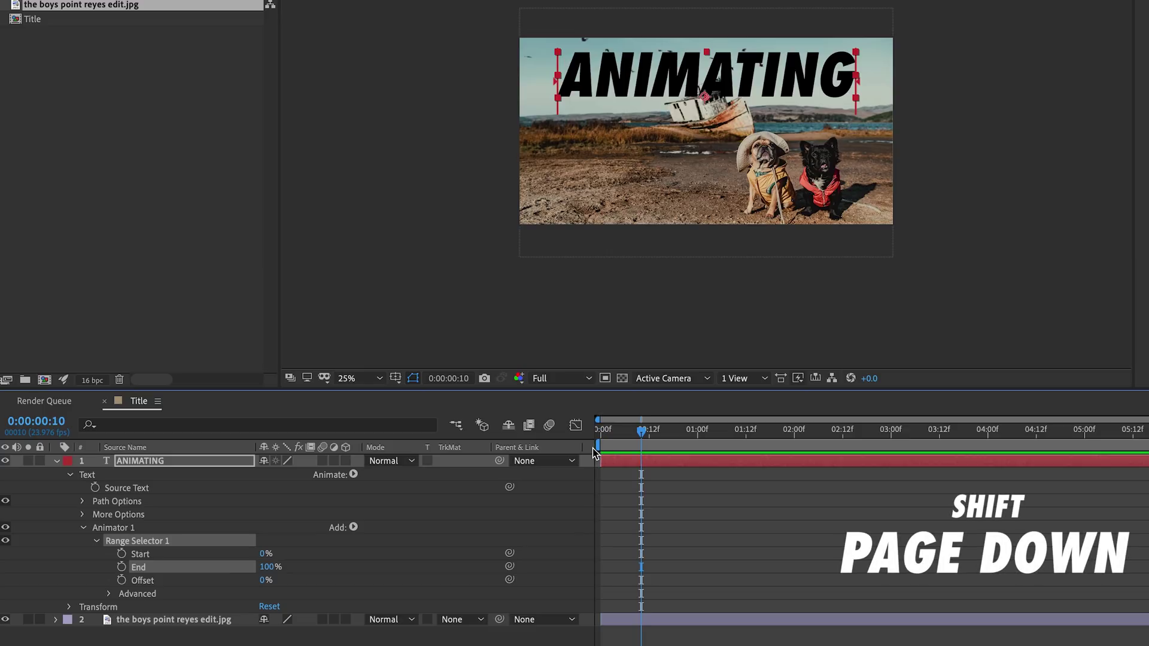
key(shift+Page_Down)
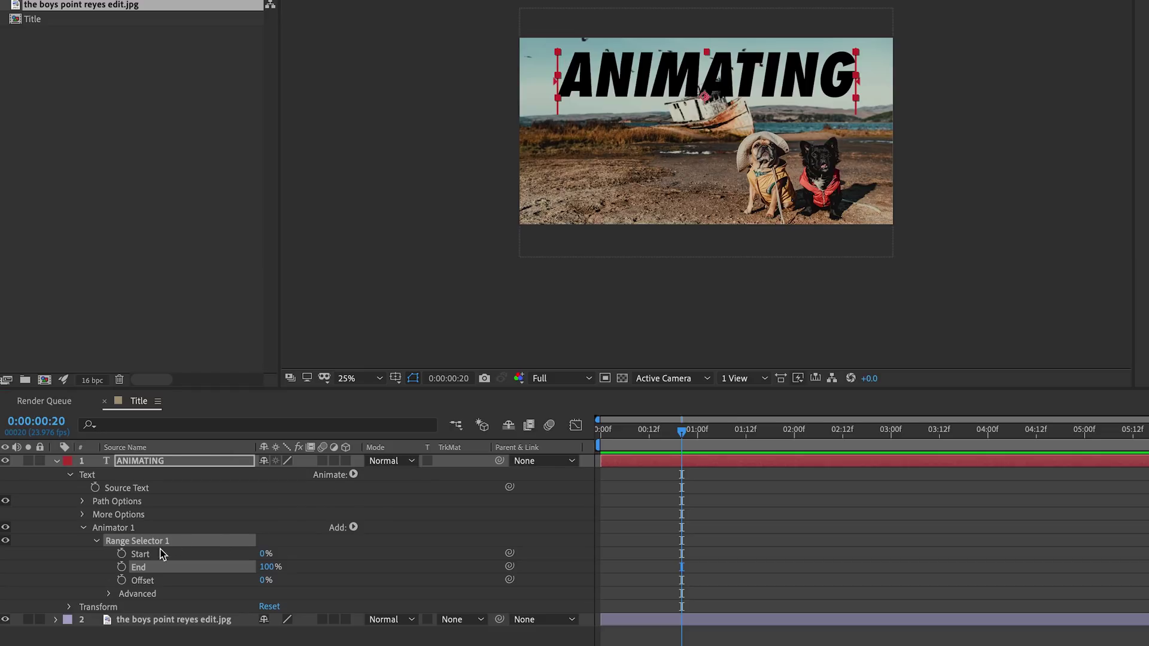
click(122, 567)
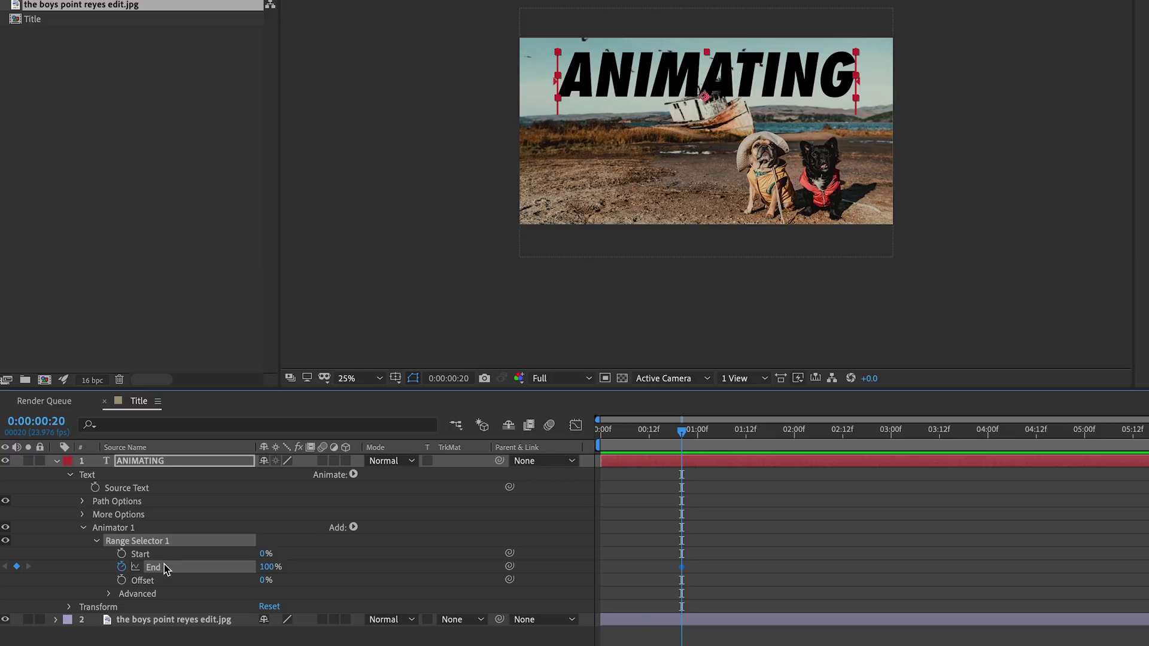
key(shift+Page_Up)
key(shift+Page_Up)
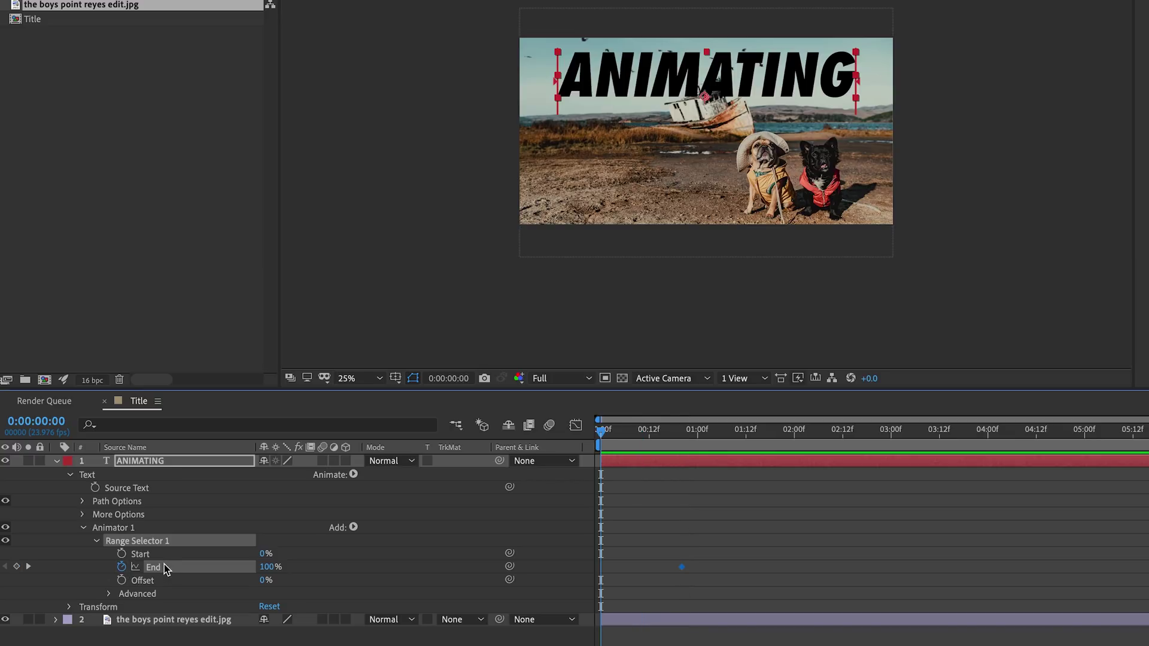
drag(266, 567, 184, 572)
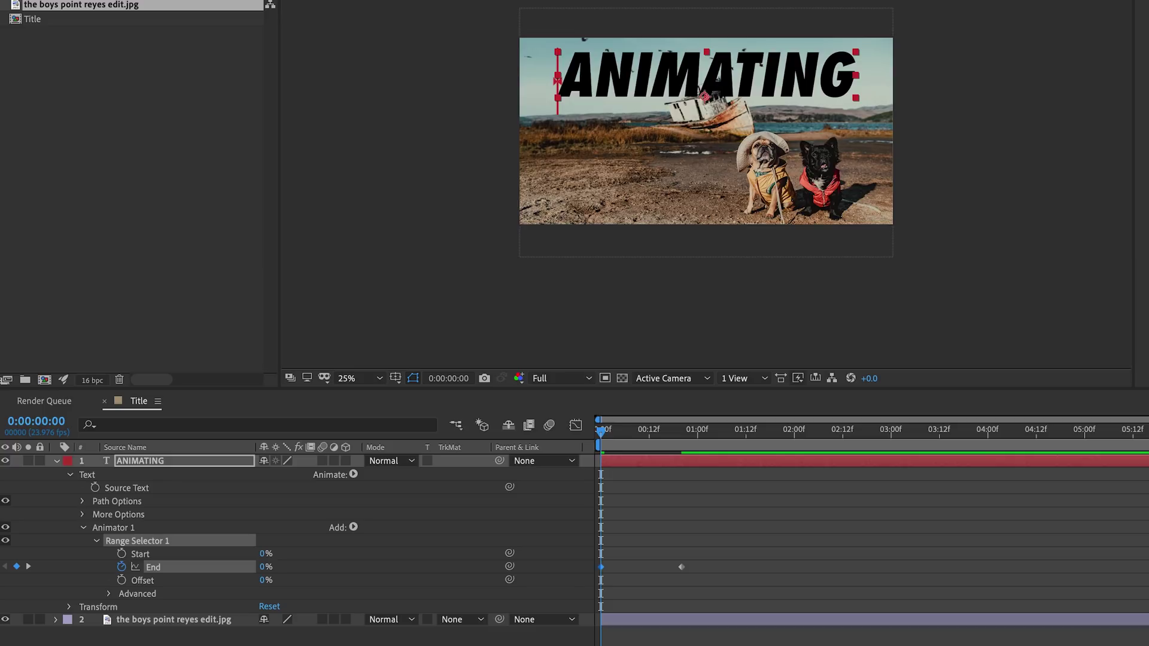
click(354, 526)
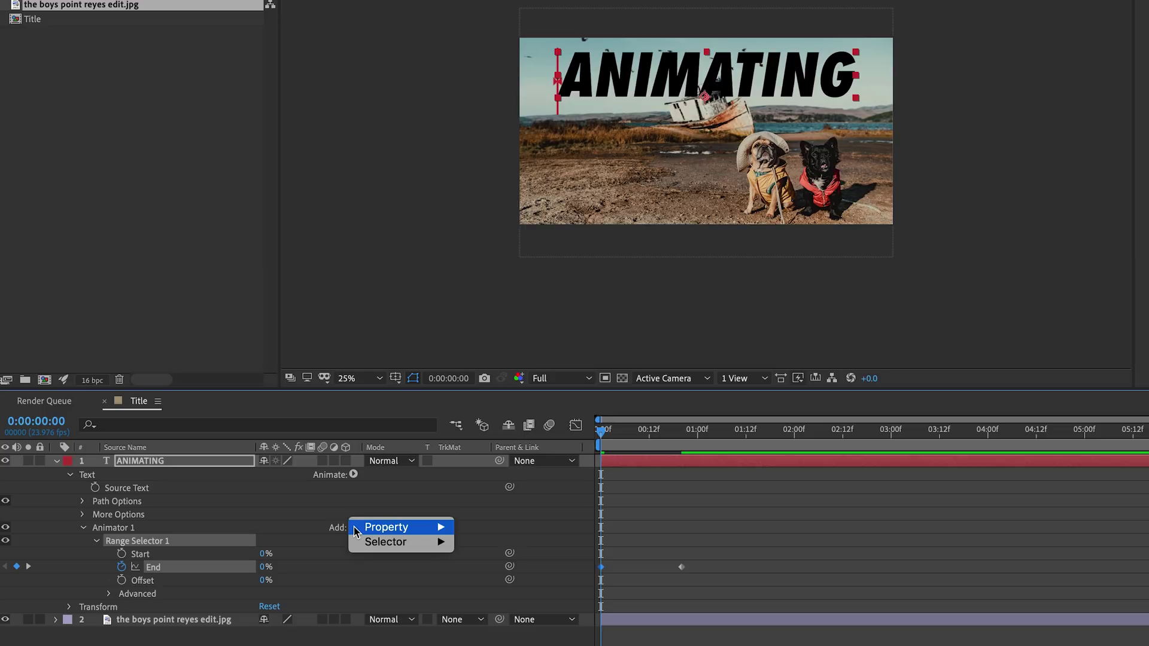
Add Opacity to Animator 1, keyed 100% at 20 frames and 0% at the first frame.
mouse_move(385, 527)
click(489, 496)
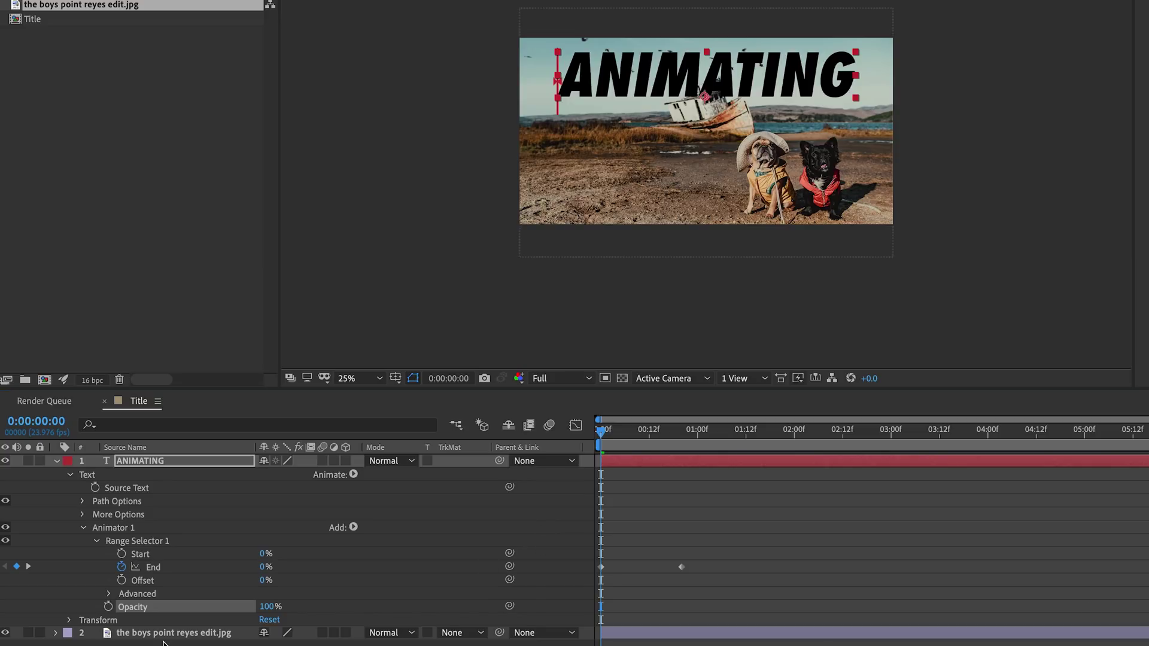
key(k)
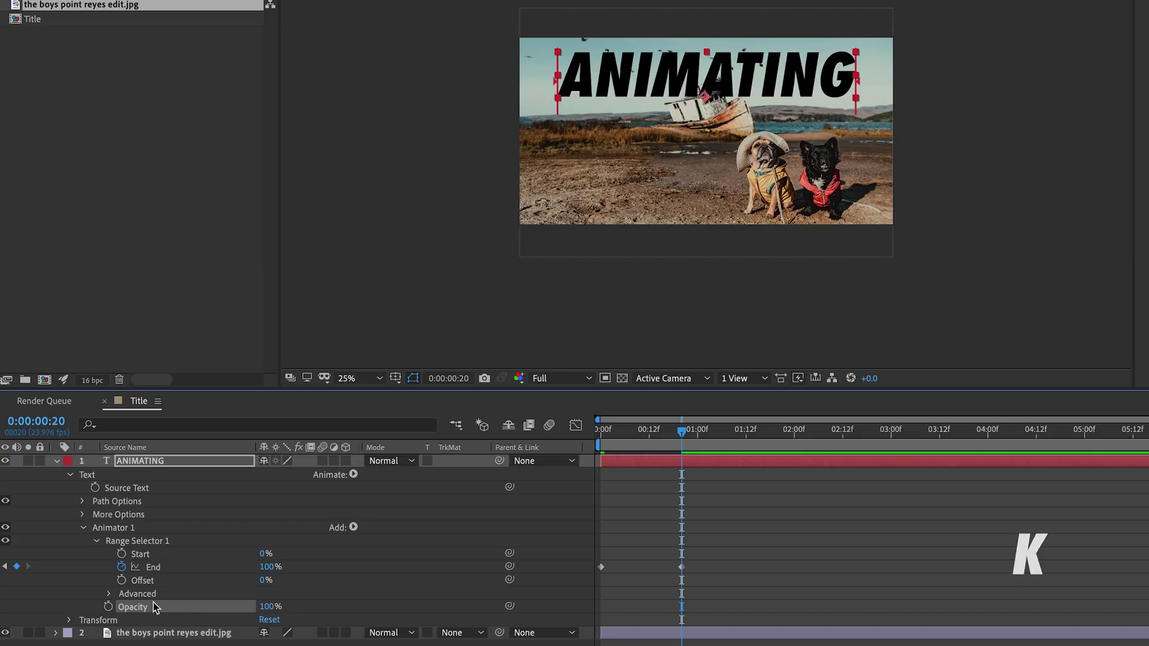
click(109, 606)
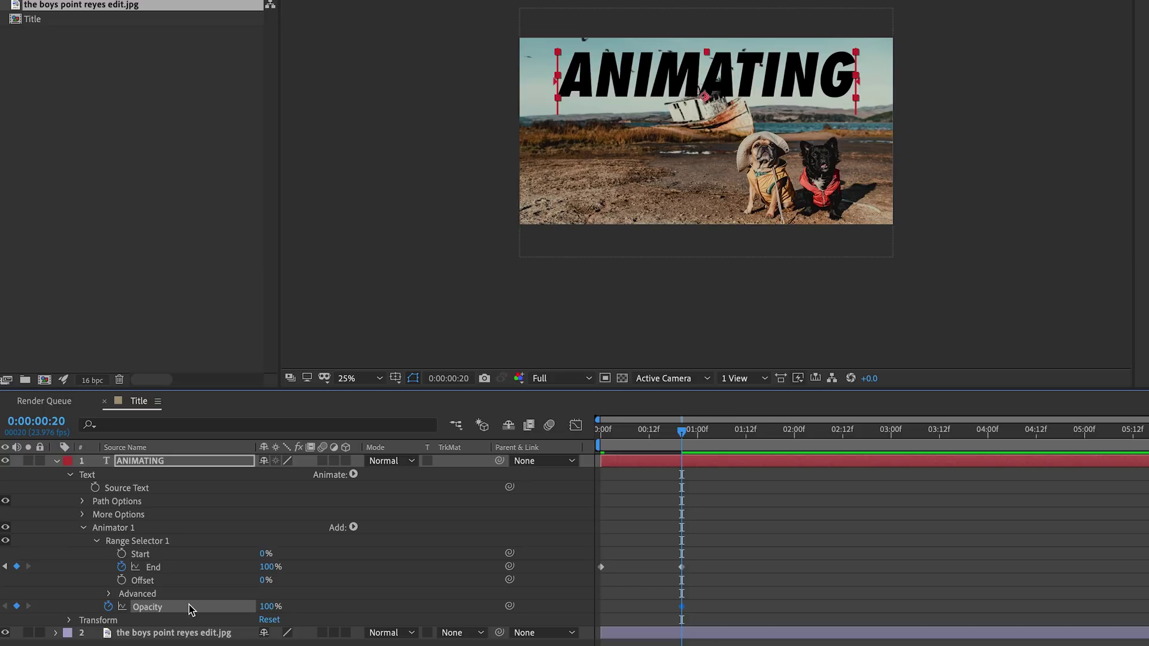
key(j)
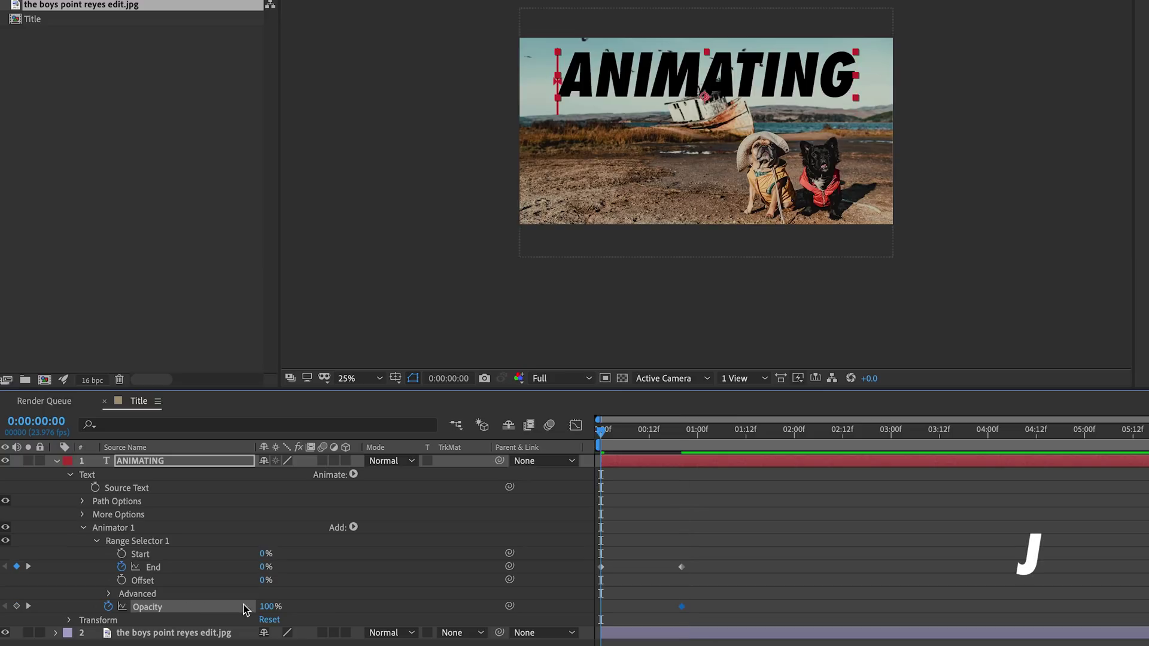
drag(267, 607, 221, 612)
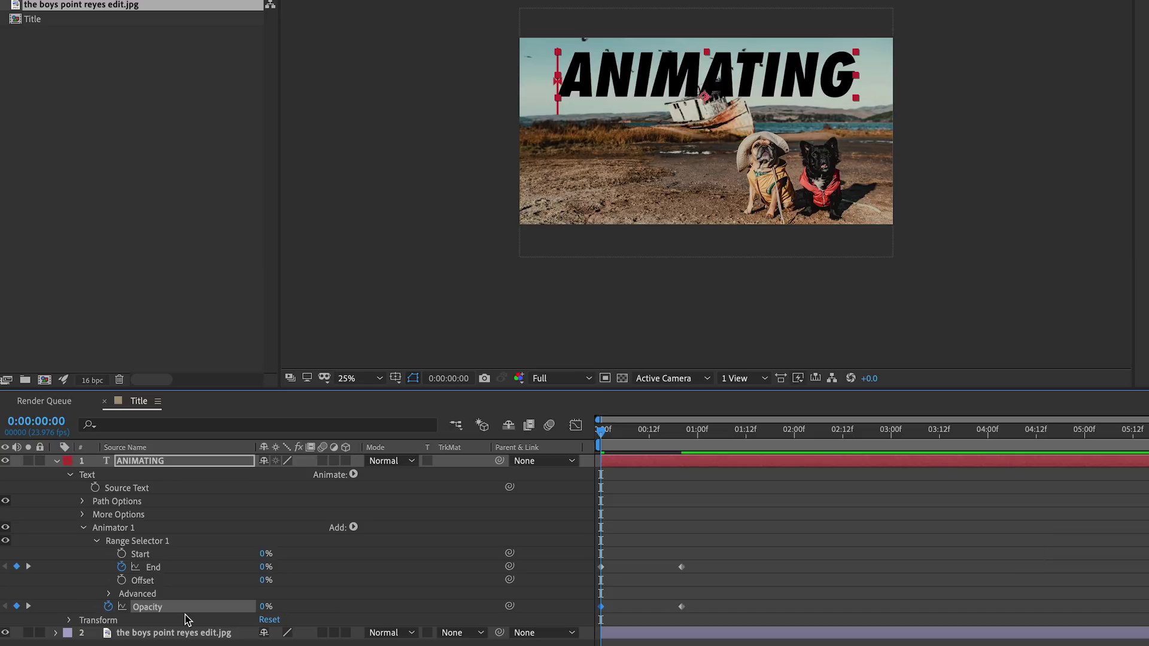
Preview the fade-in and return the time to 20 frames.
drag(643, 429, 601, 429)
key(space)
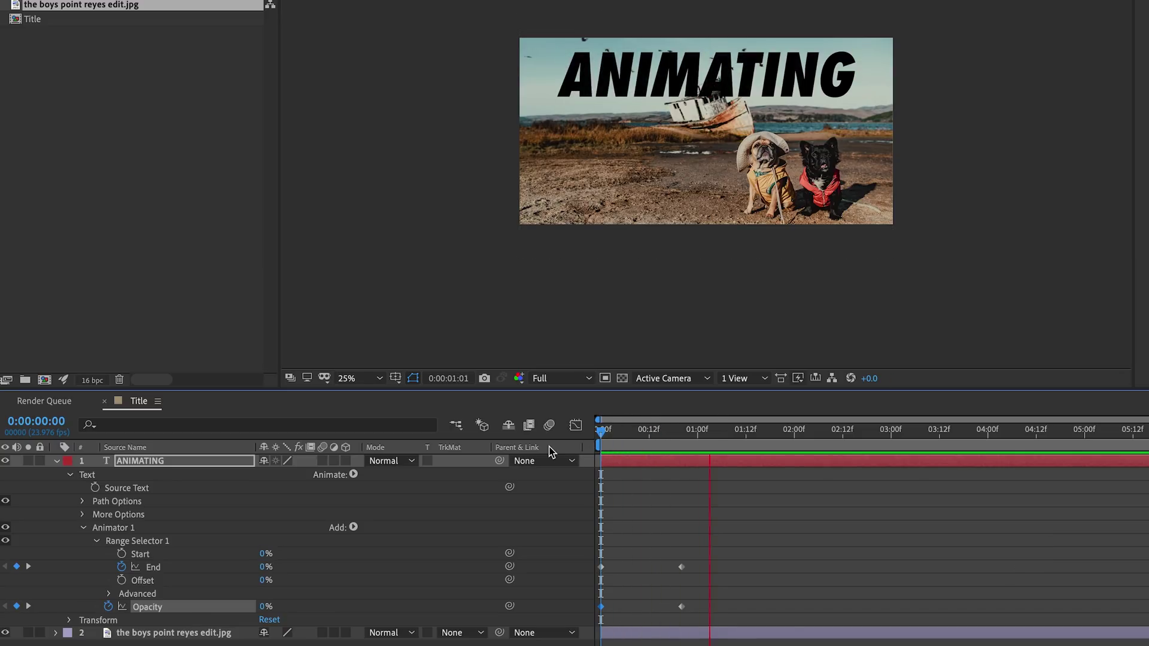
key(space)
click(682, 429)
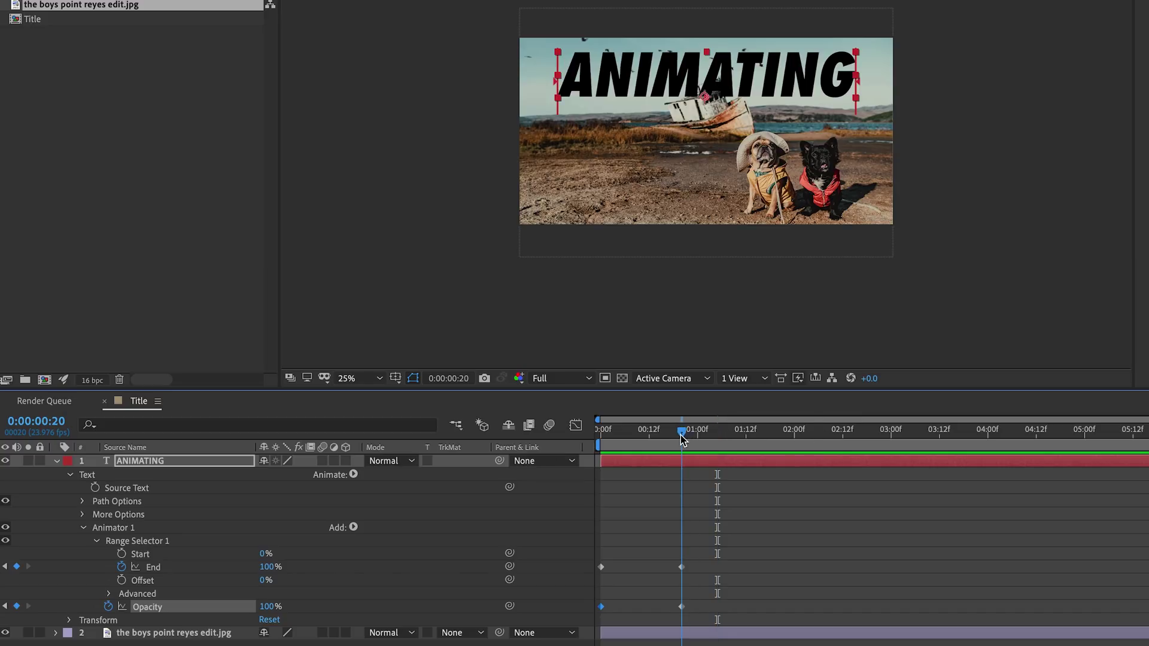
Turn on Randomize Order in the range selector's Advanced options.
click(110, 598)
scroll(109, 598, down, 3)
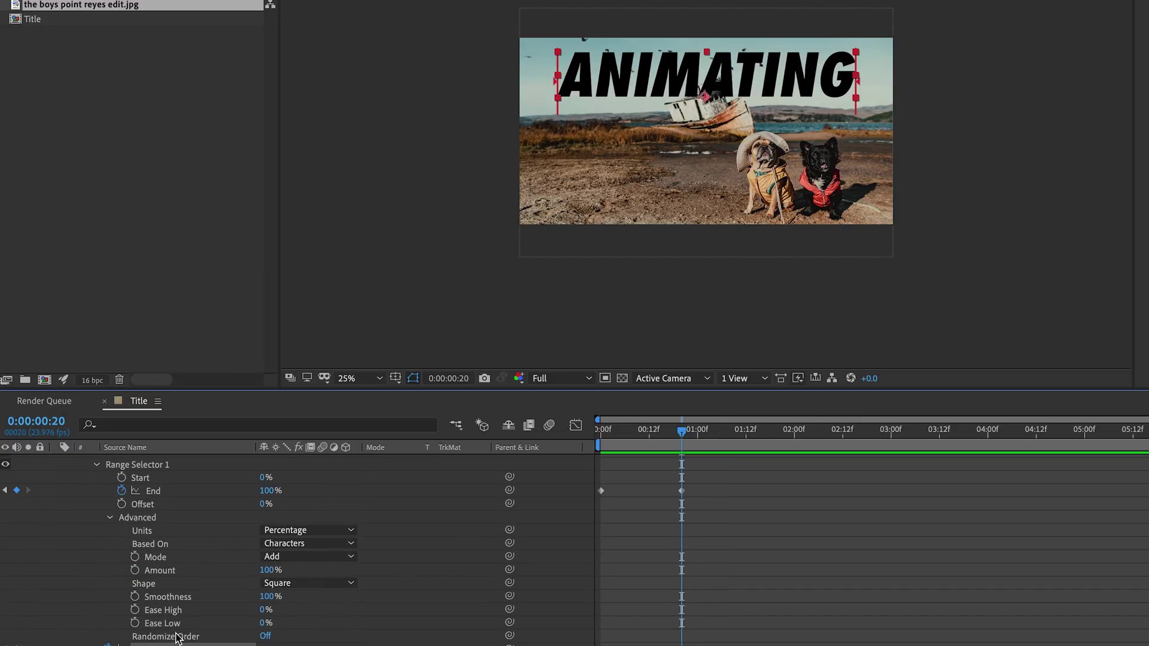
click(265, 636)
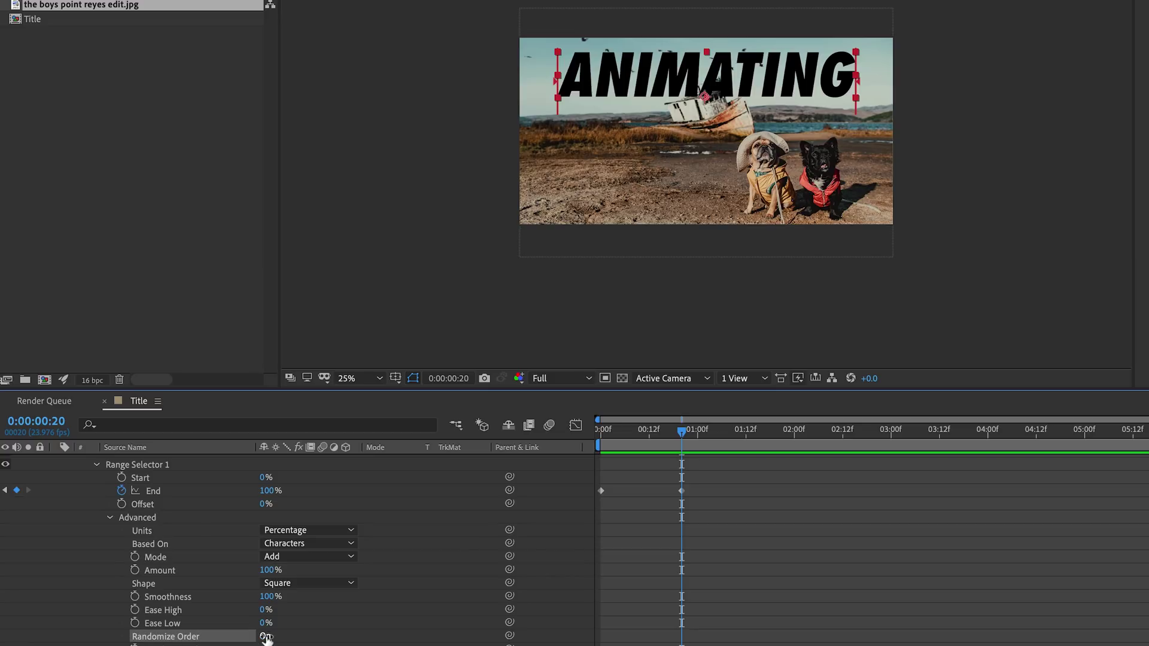
Preview the random reveal from the start, then raise Range Selector Start to 100% and replay.
drag(682, 430, 537, 464)
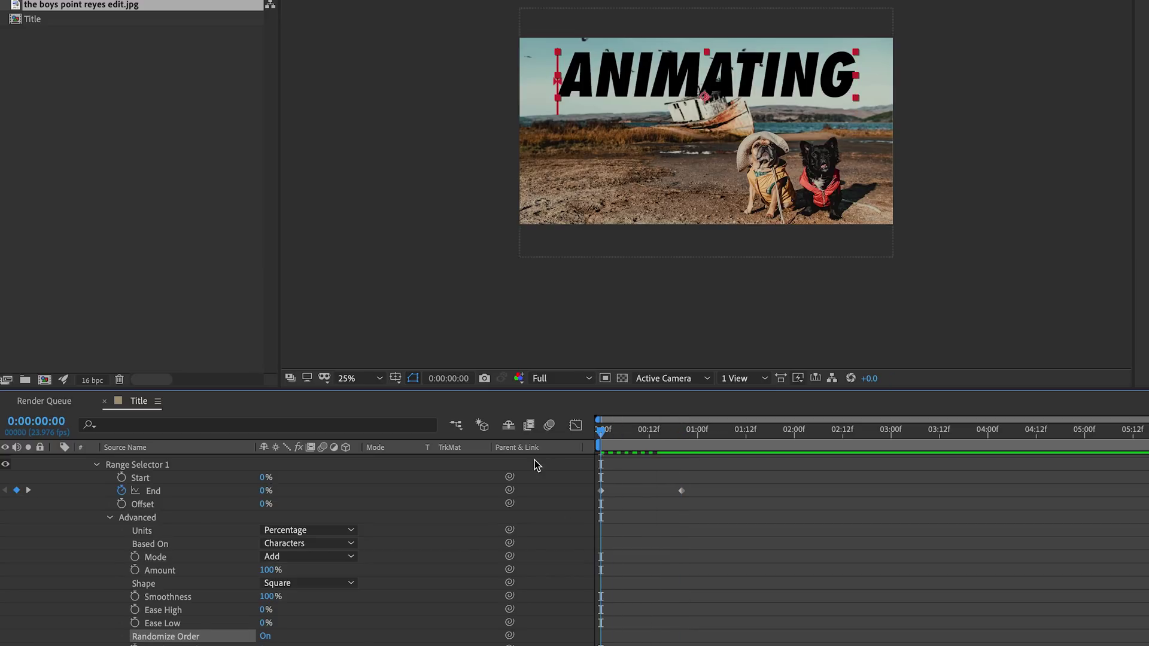
click(603, 477)
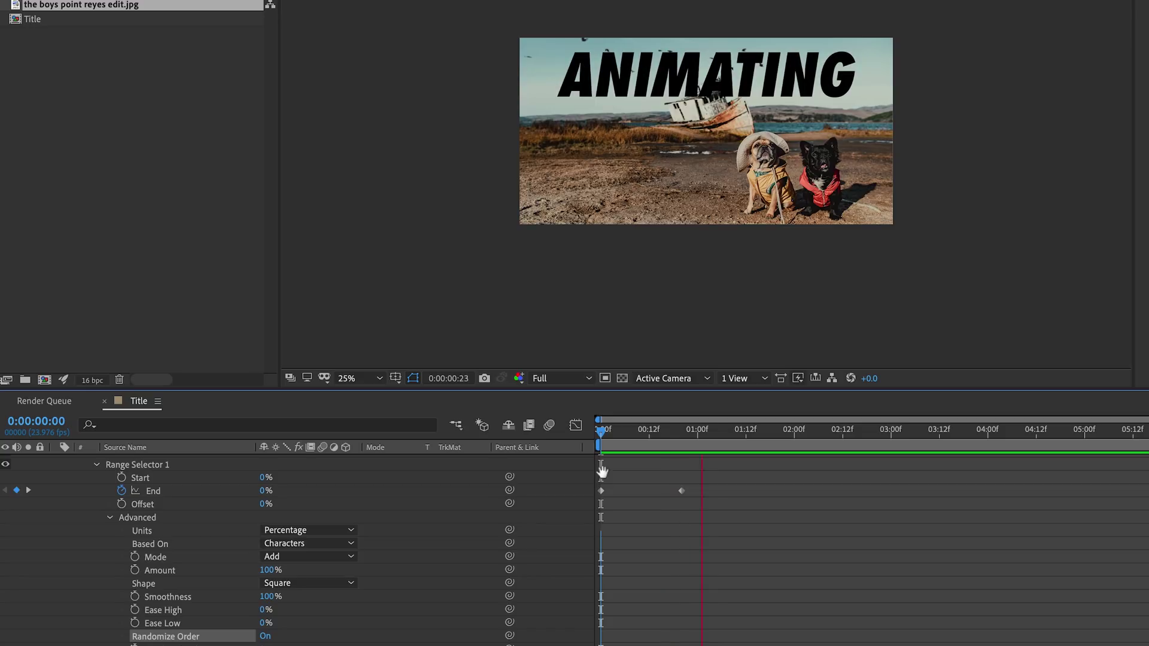
key(space)
click(646, 430)
drag(646, 434, 569, 436)
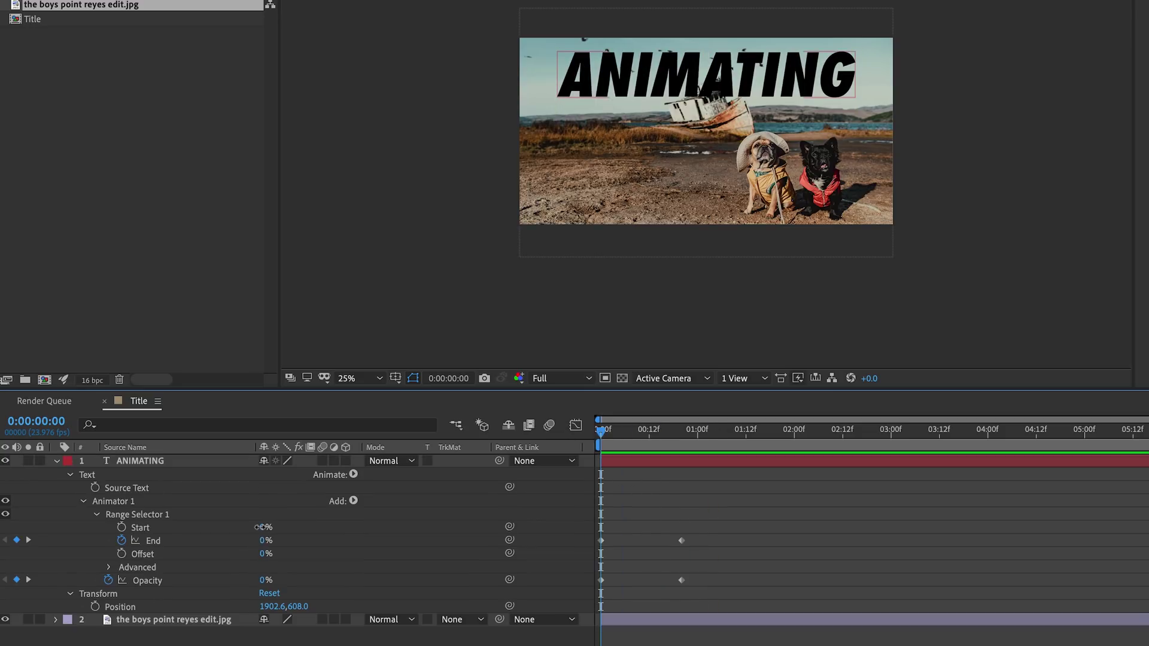
drag(258, 527, 354, 522)
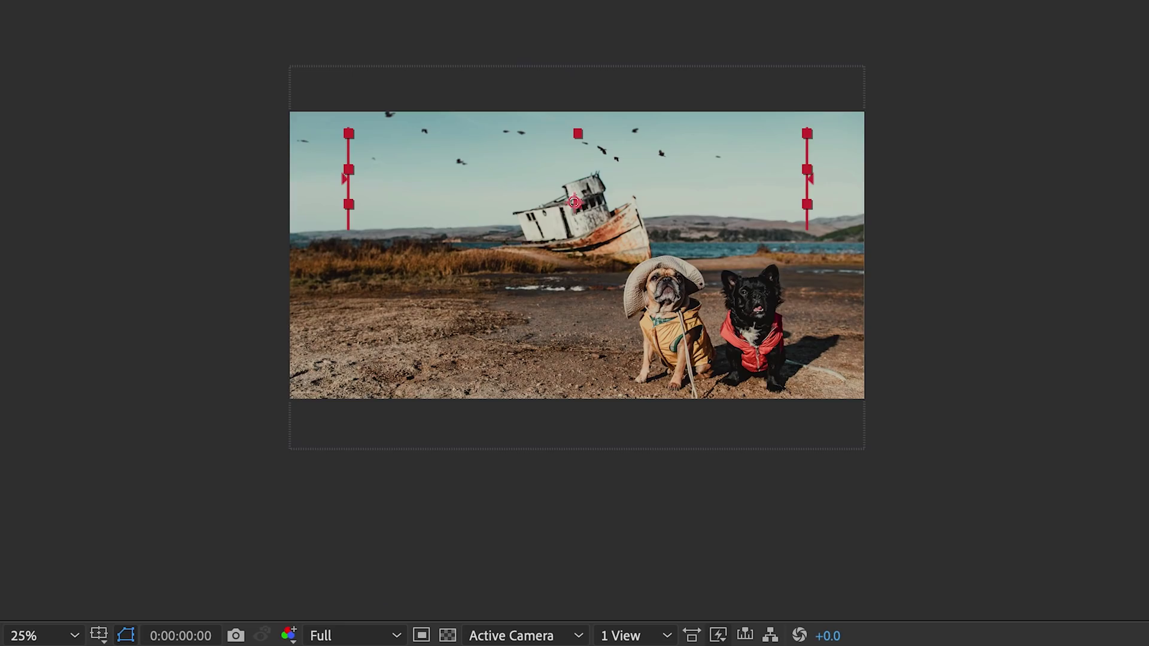
key(space)
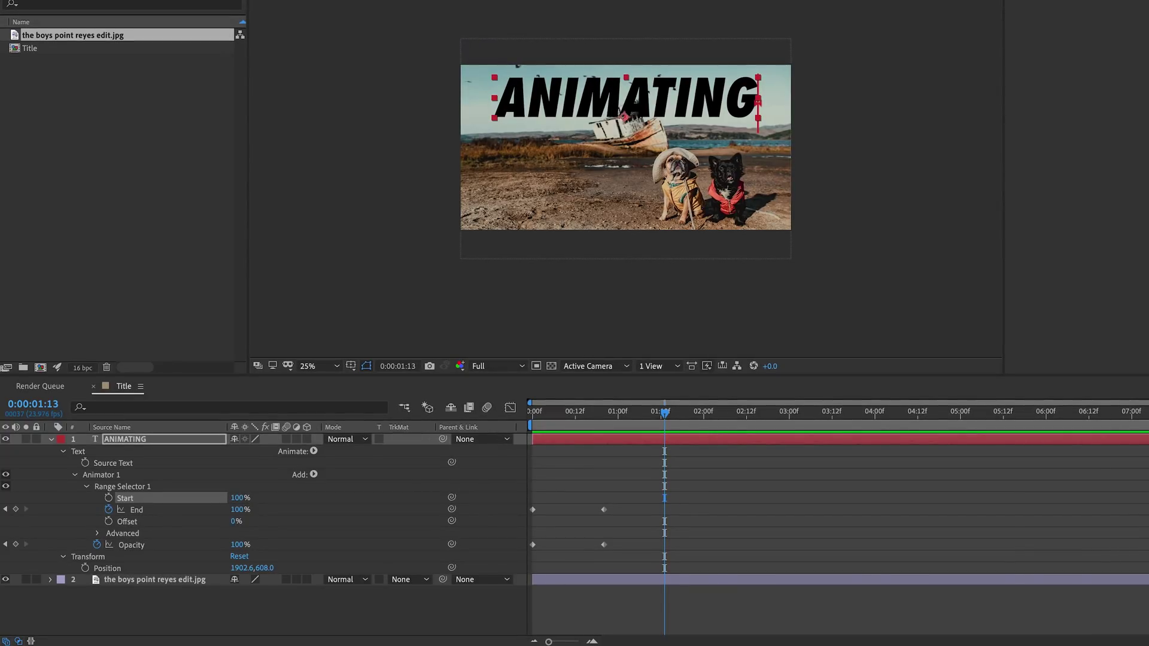
click(314, 475)
Add Blur to Animator 1 and keyframe it at 0 on frame 20.
mouse_move(338, 479)
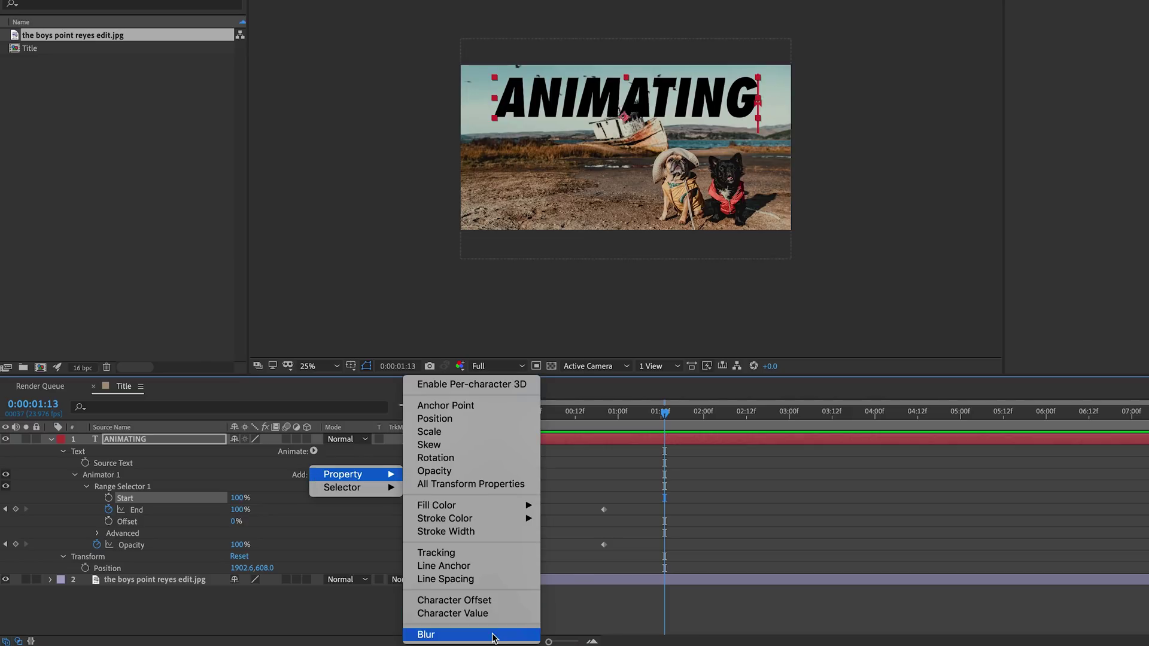
click(473, 634)
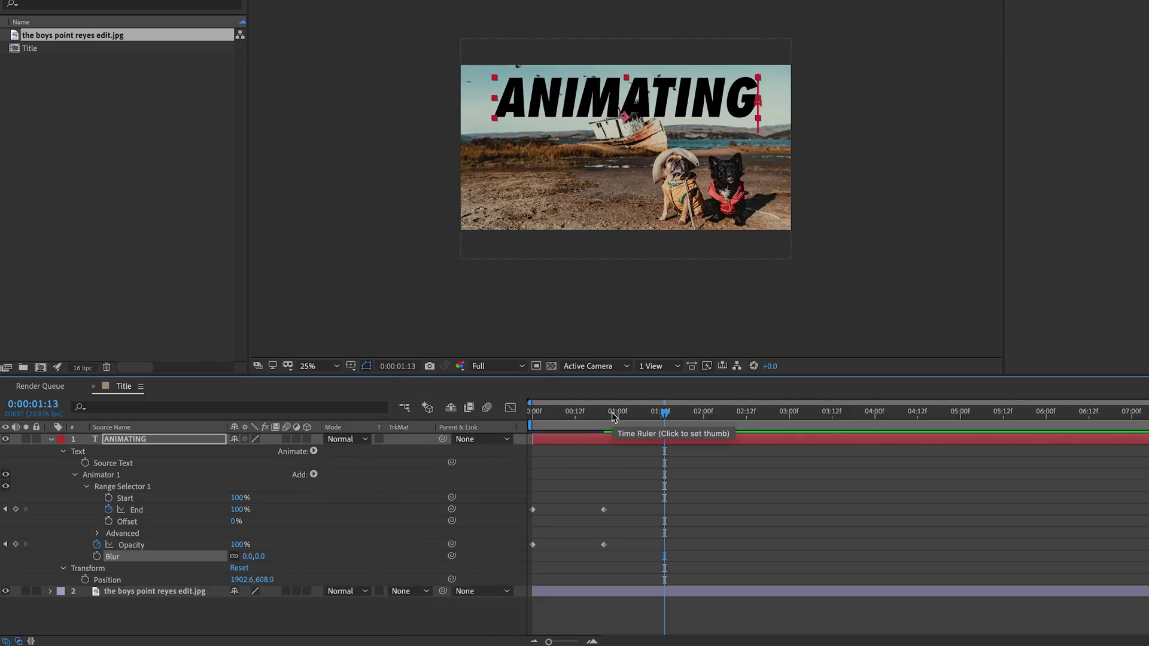
drag(608, 414, 604, 414)
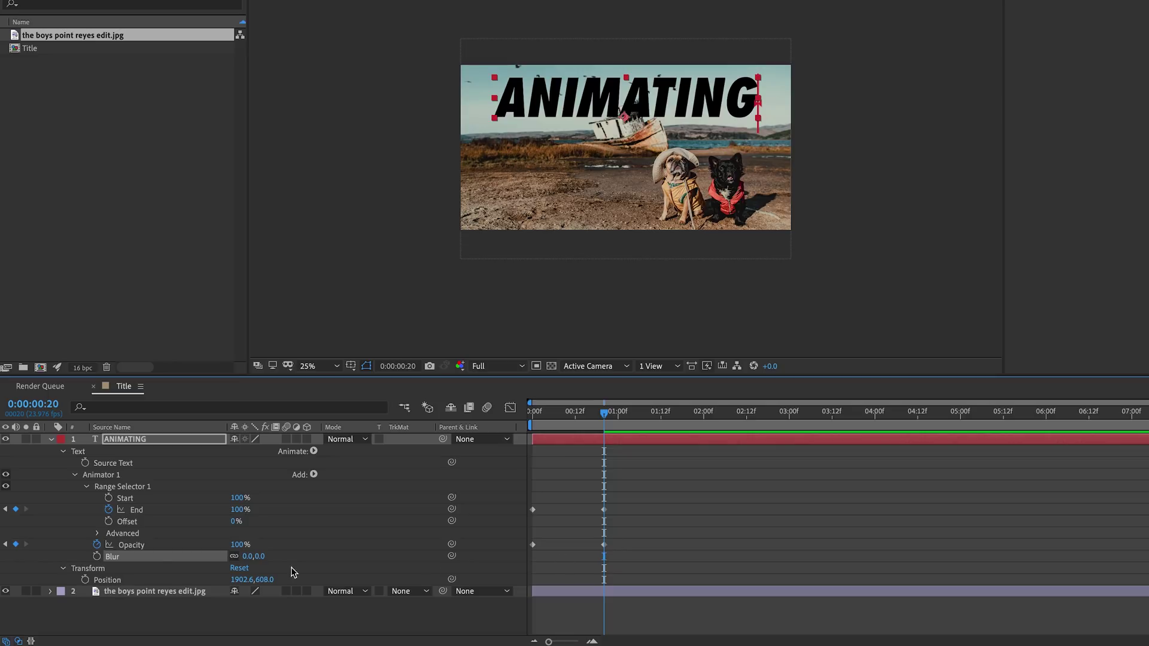
click(98, 556)
Key Blur to 20 at the first frame and 148 at frame 6.
key(Home)
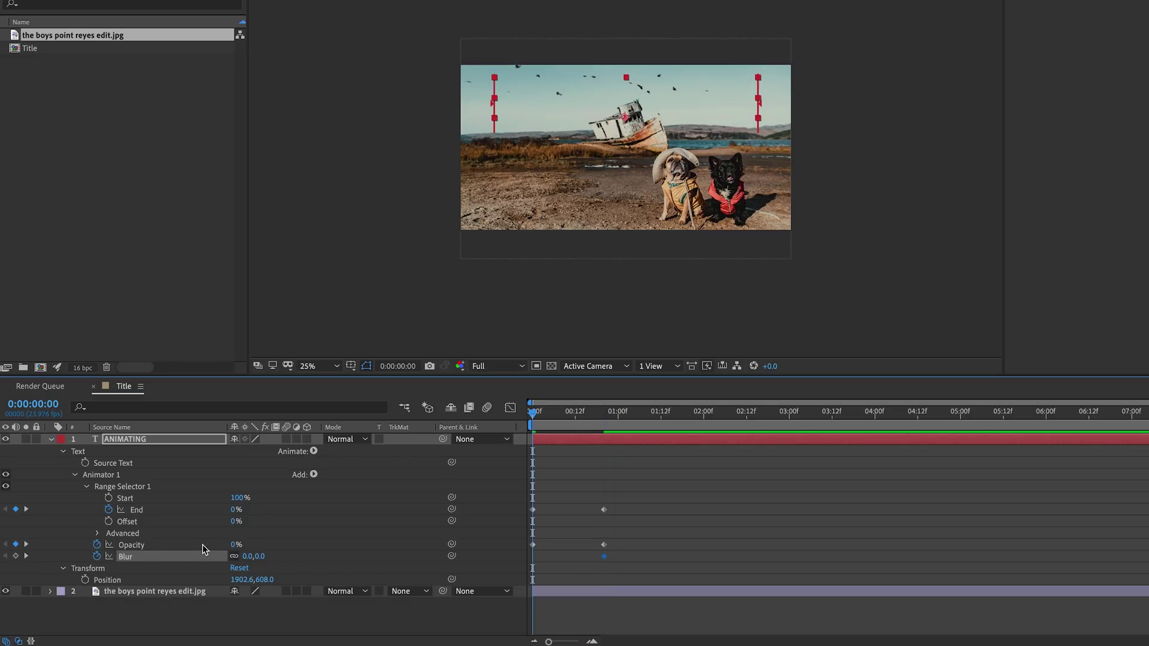
click(248, 556)
text(20)
key(Return)
mouse_move(533, 414)
mouse_down()
mouse_move(609, 409)
mouse_move(542, 412)
mouse_move(553, 413)
mouse_up()
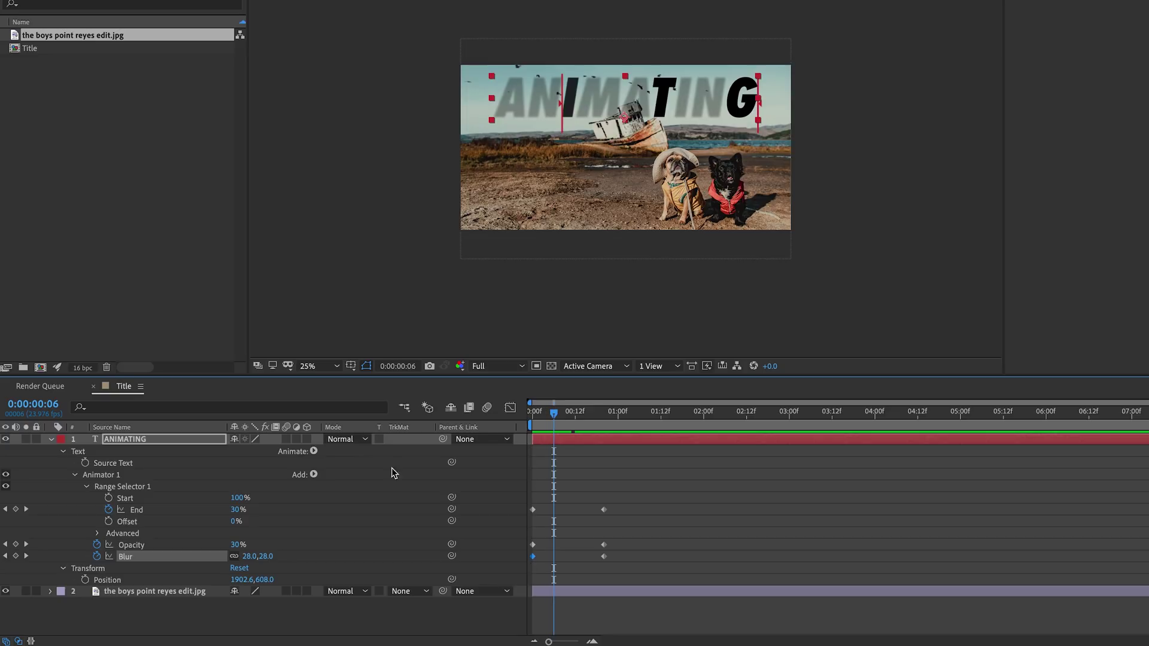
drag(246, 557, 344, 542)
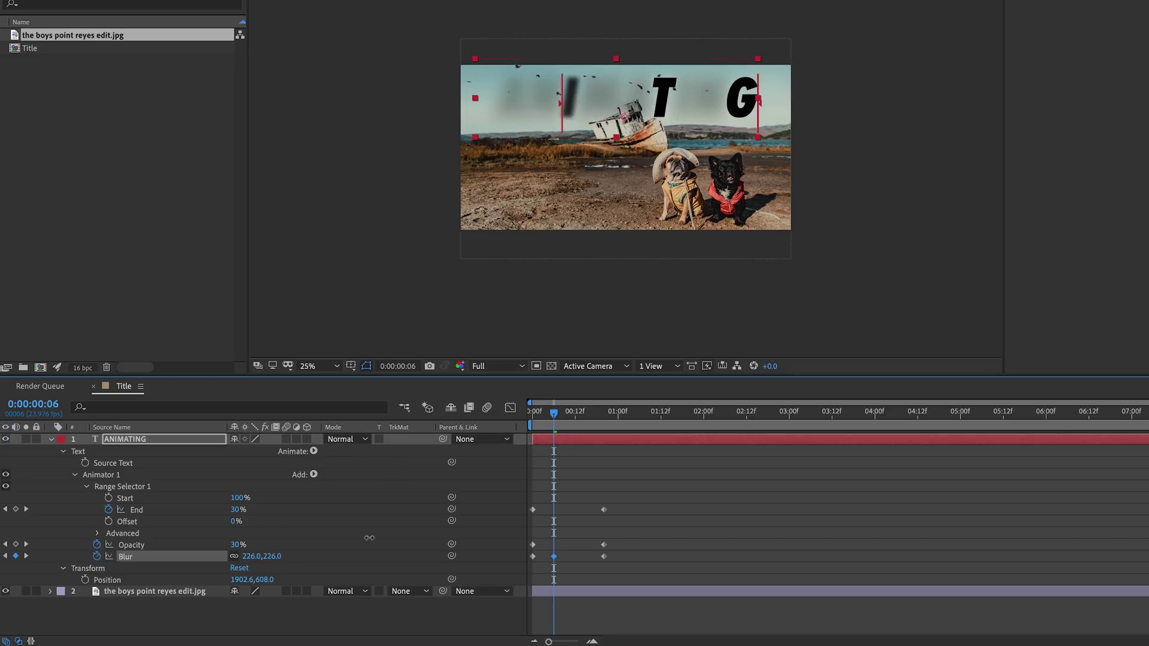
click(561, 564)
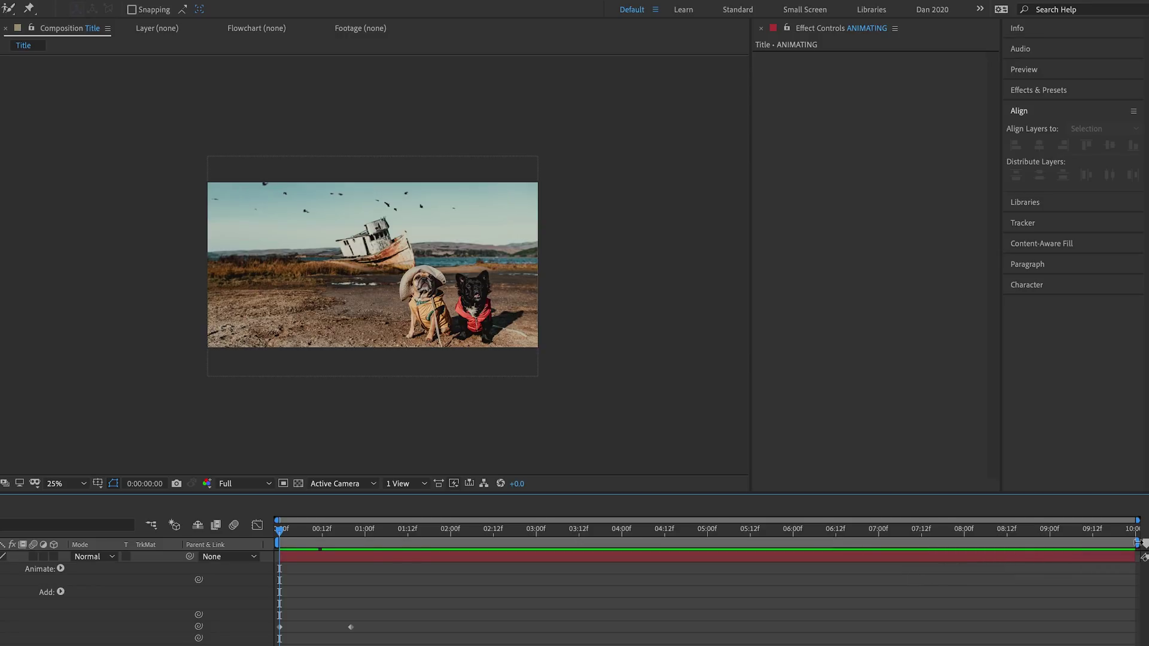
Shorten the work area to about 4 seconds and play the title animation preview.
mouse_move(1138, 543)
mouse_down()
mouse_move(1128, 562)
mouse_move(1059, 574)
mouse_move(409, 578)
mouse_up()
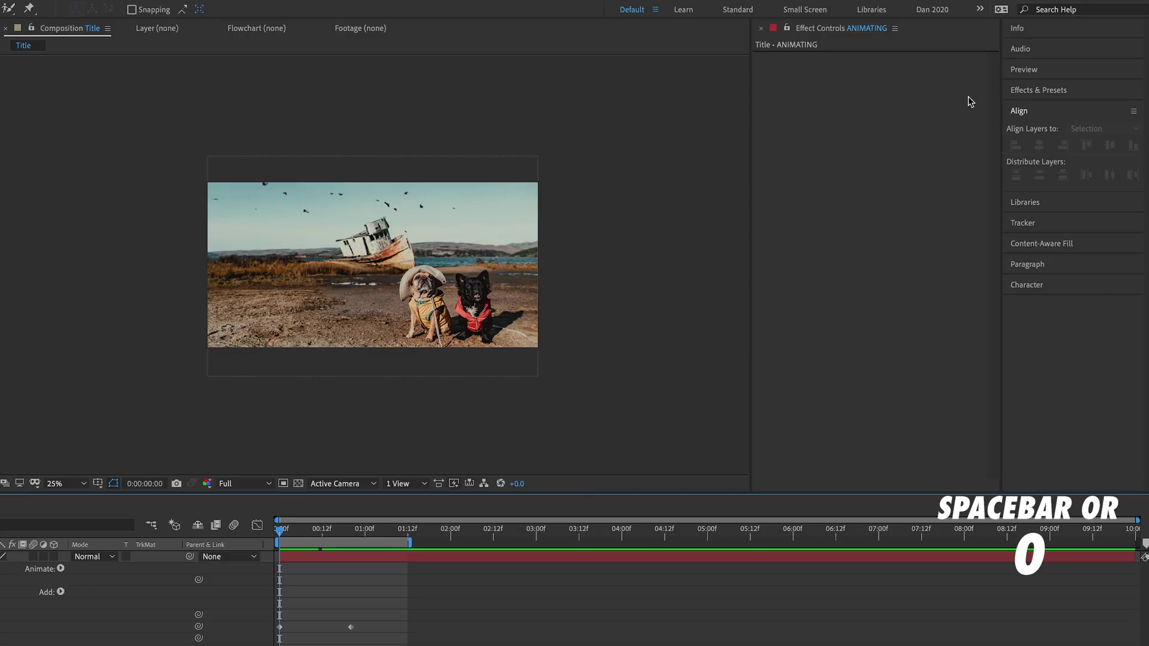
click(1016, 71)
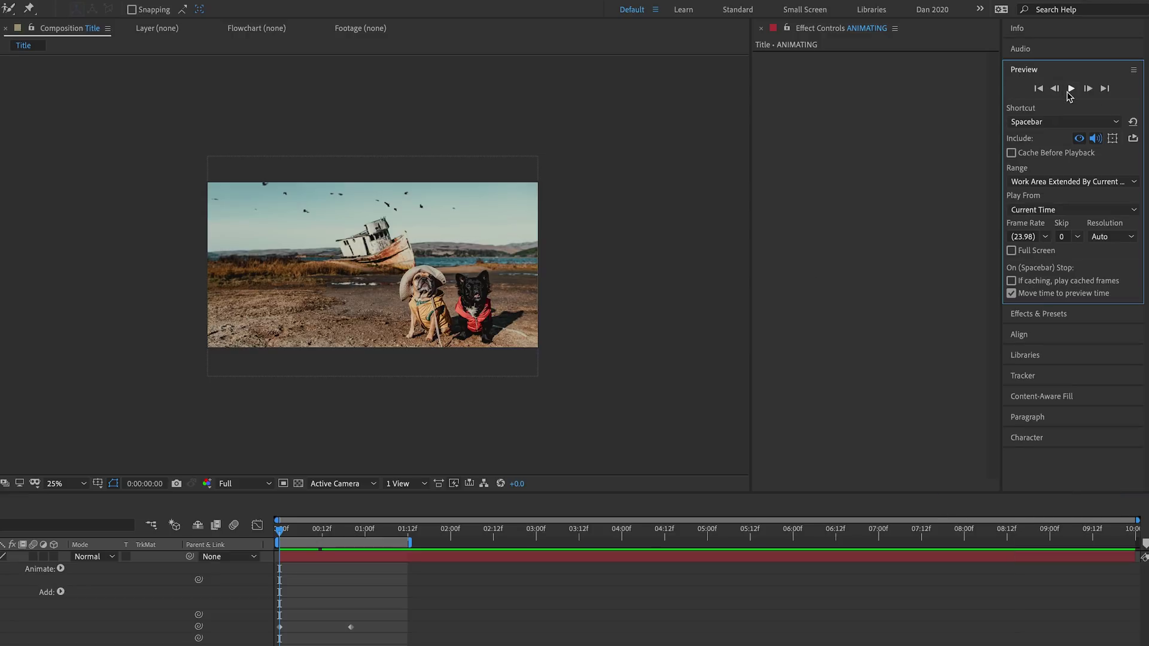
click(1072, 89)
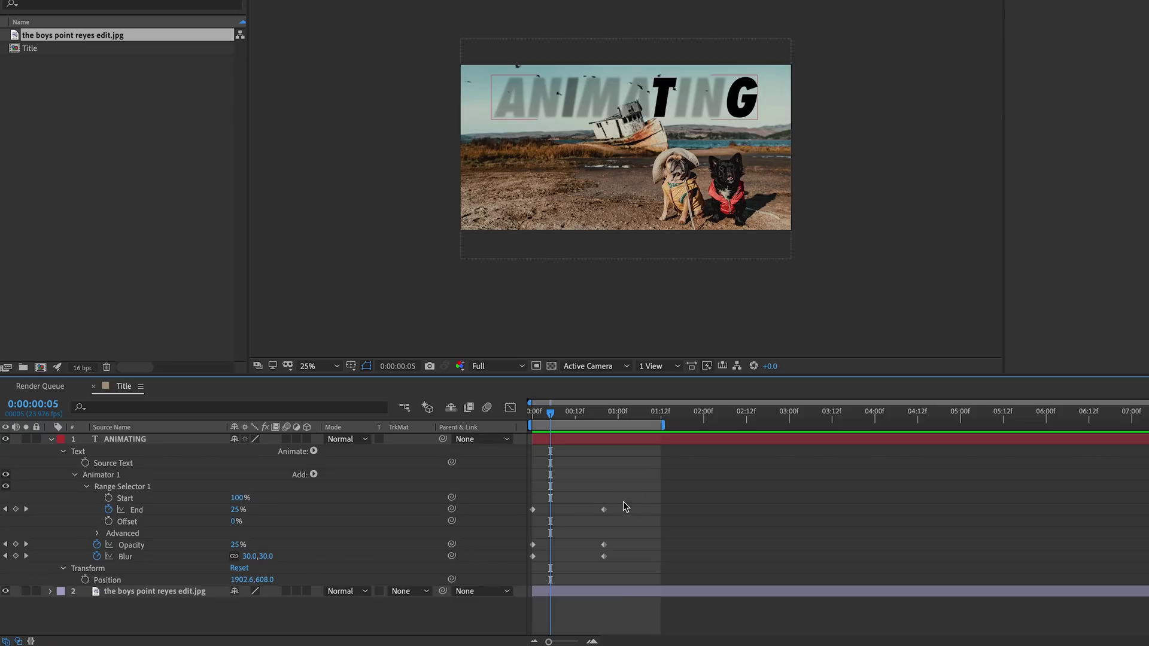
Move the End, Opacity and Blur end keyframes to the 1-second mark.
drag(621, 503, 639, 565)
key(space)
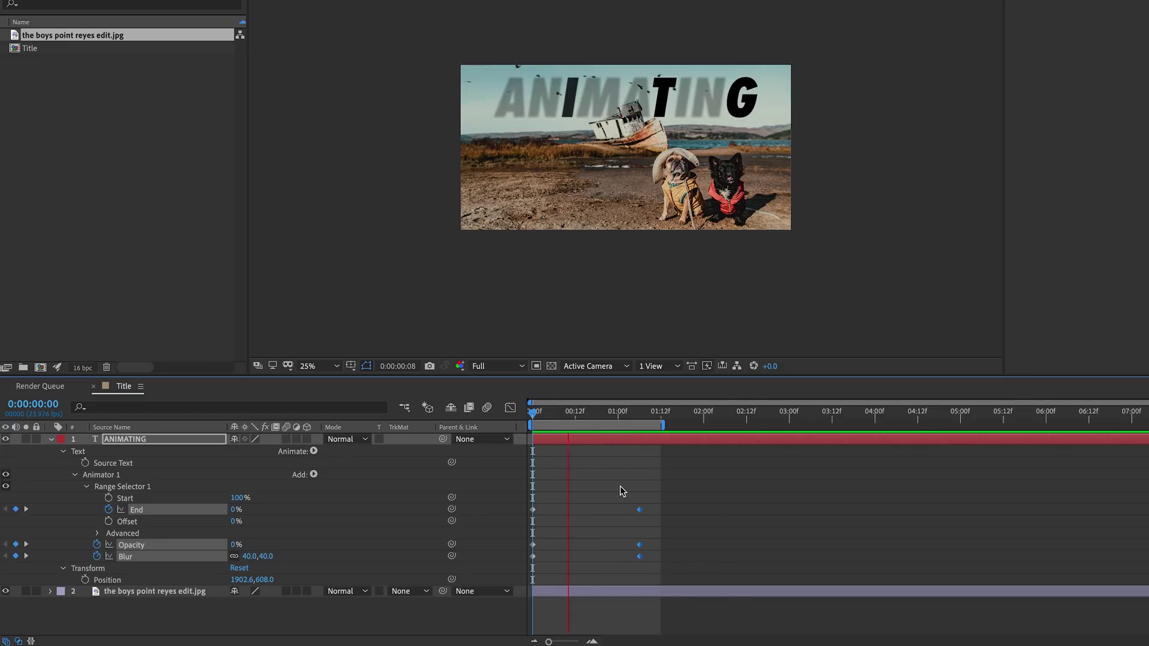
drag(639, 509, 571, 509)
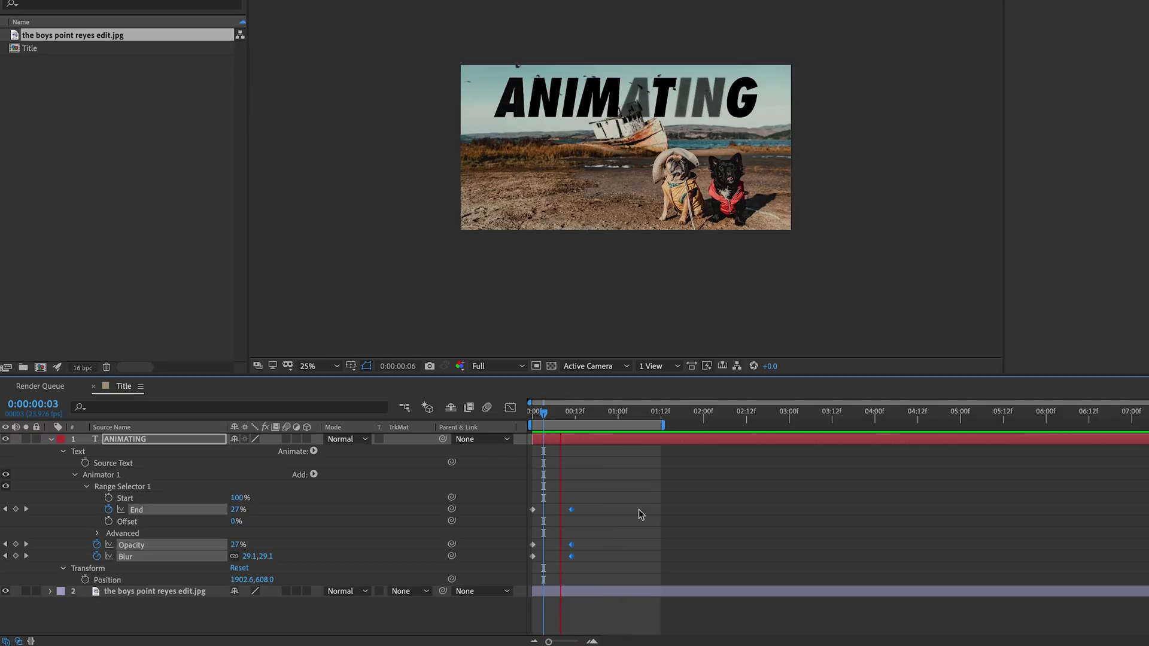
key(space)
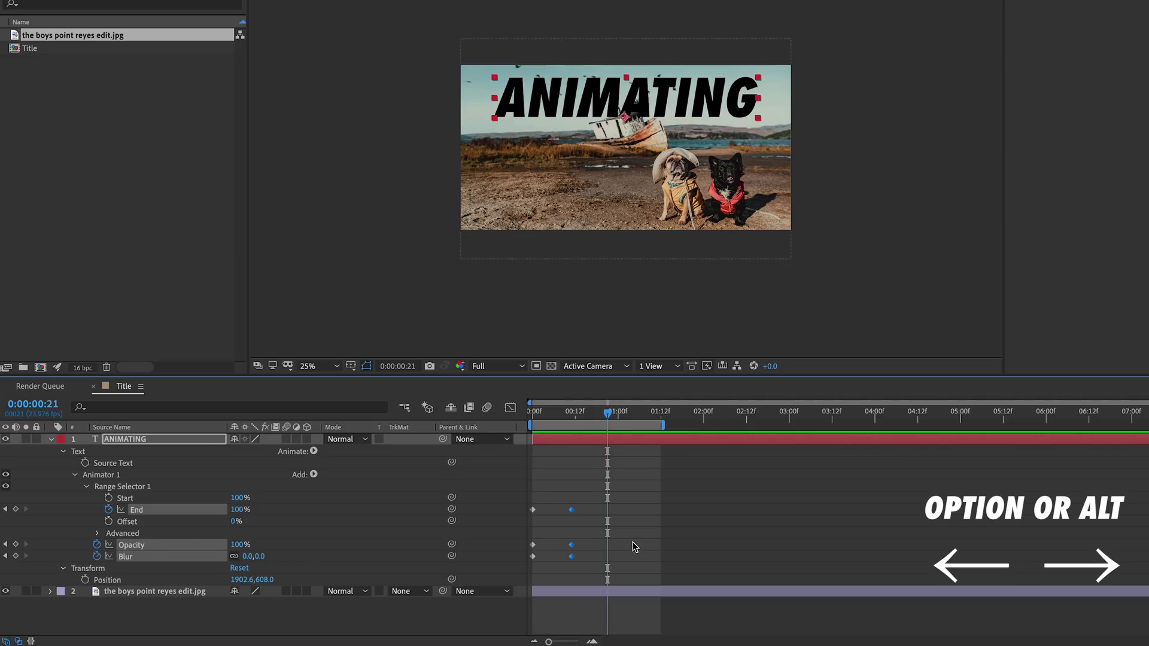
key(alt+Right)
key(alt+Right)
key(alt+Right)
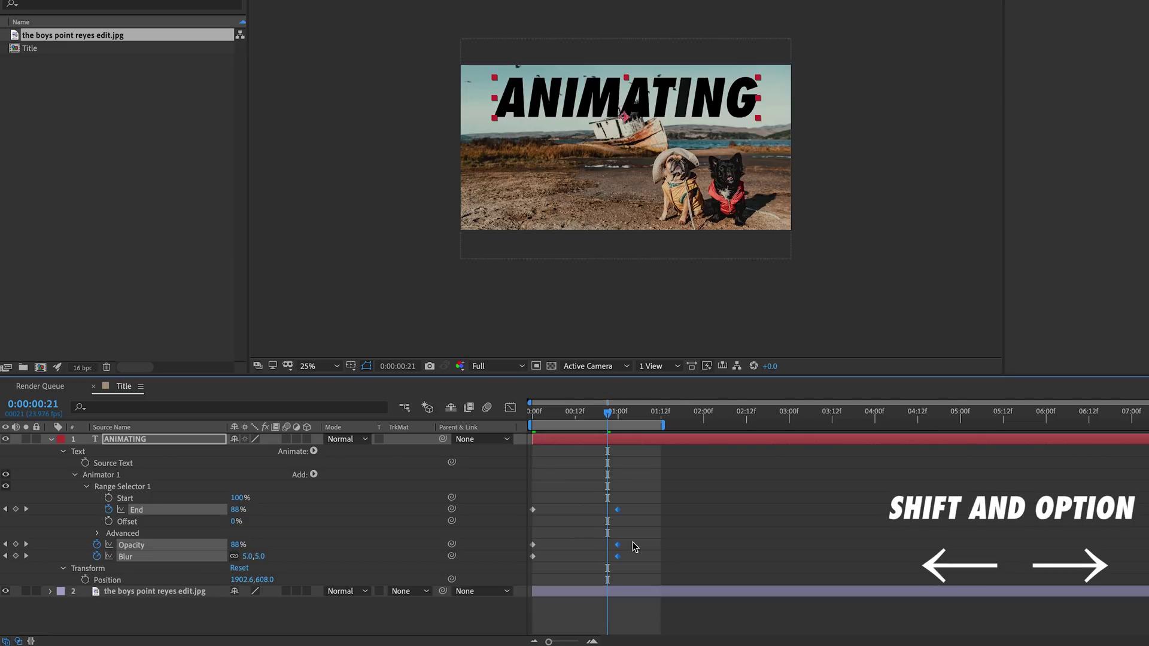
key(alt+shift+Right)
key(alt+shift+Right)
key(alt+shift+Right)
key(alt+shift+Right)
key(alt+shift+Right)
key(alt+shift+Left)
key(alt+shift+Left)
key(alt+shift+Left)
key(alt+shift+Left)
key(alt+shift+Left)
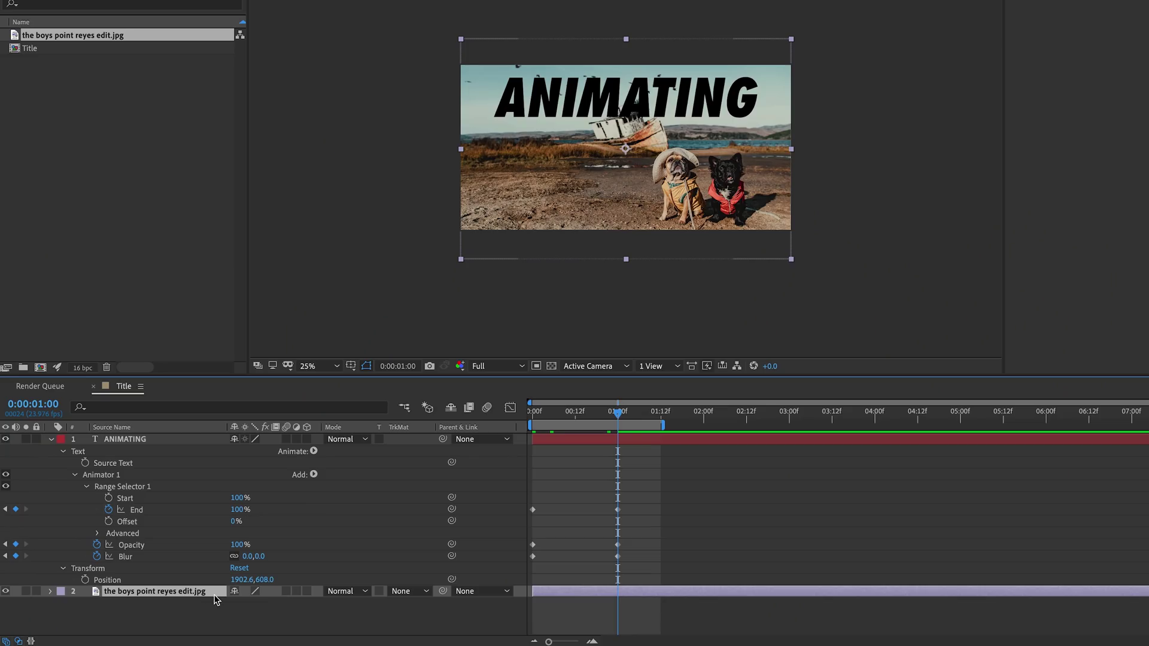
Duplicate the beach photo layer and move the copy above the ANIMATING layer.
key(ctrl+d)
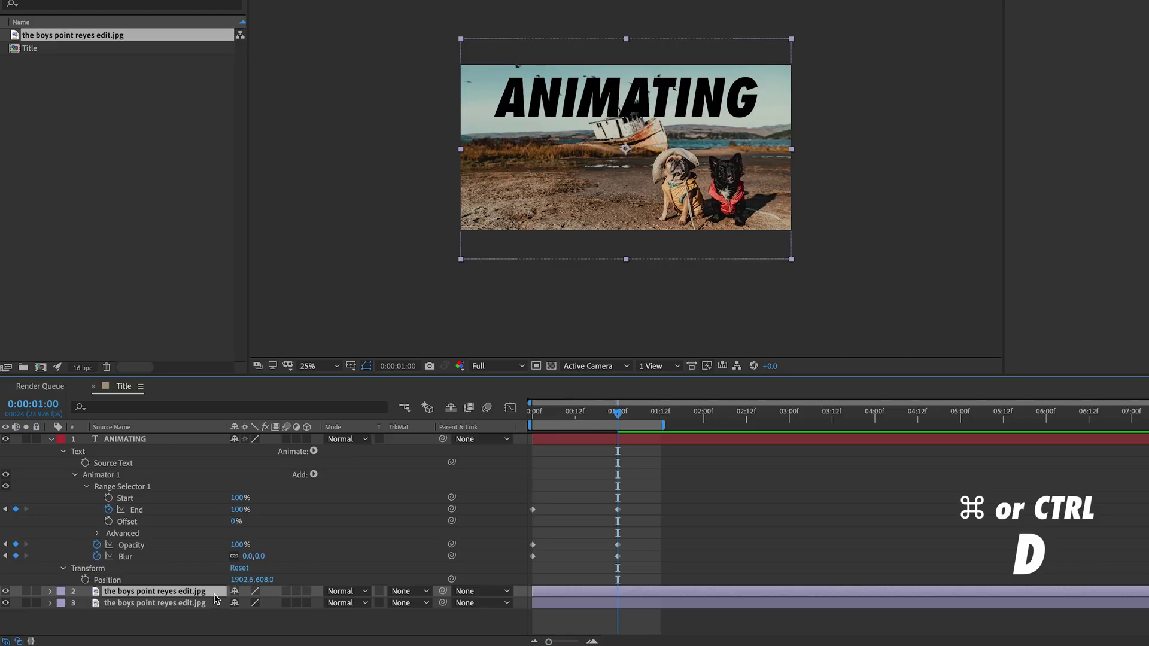
drag(216, 596, 202, 440)
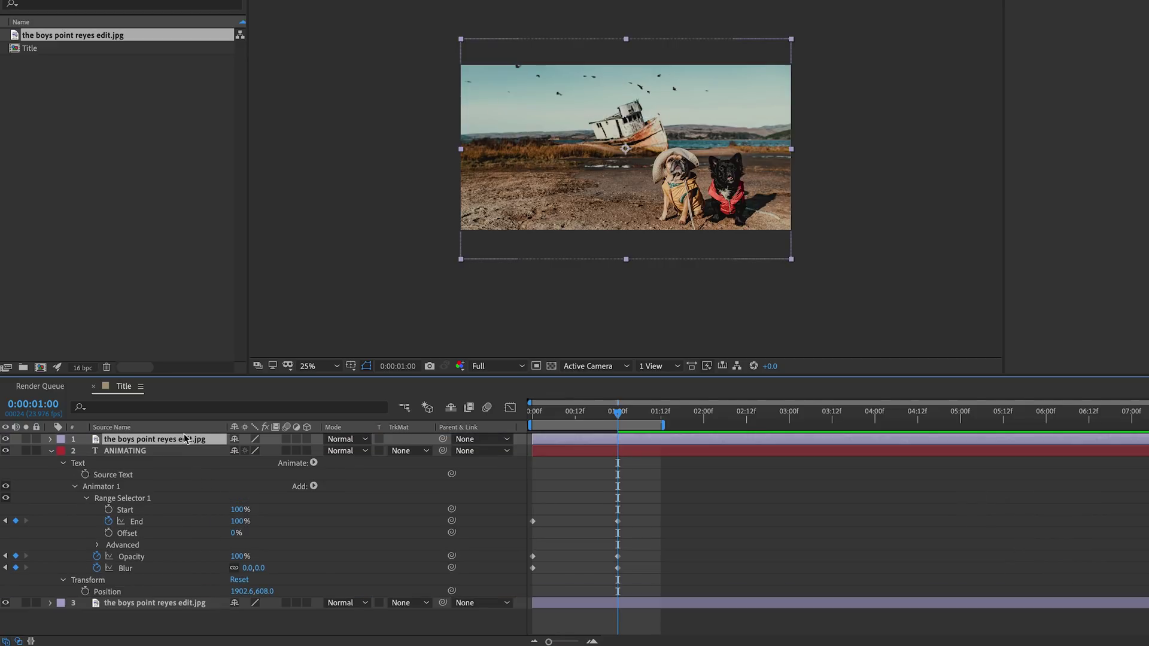
click(51, 451)
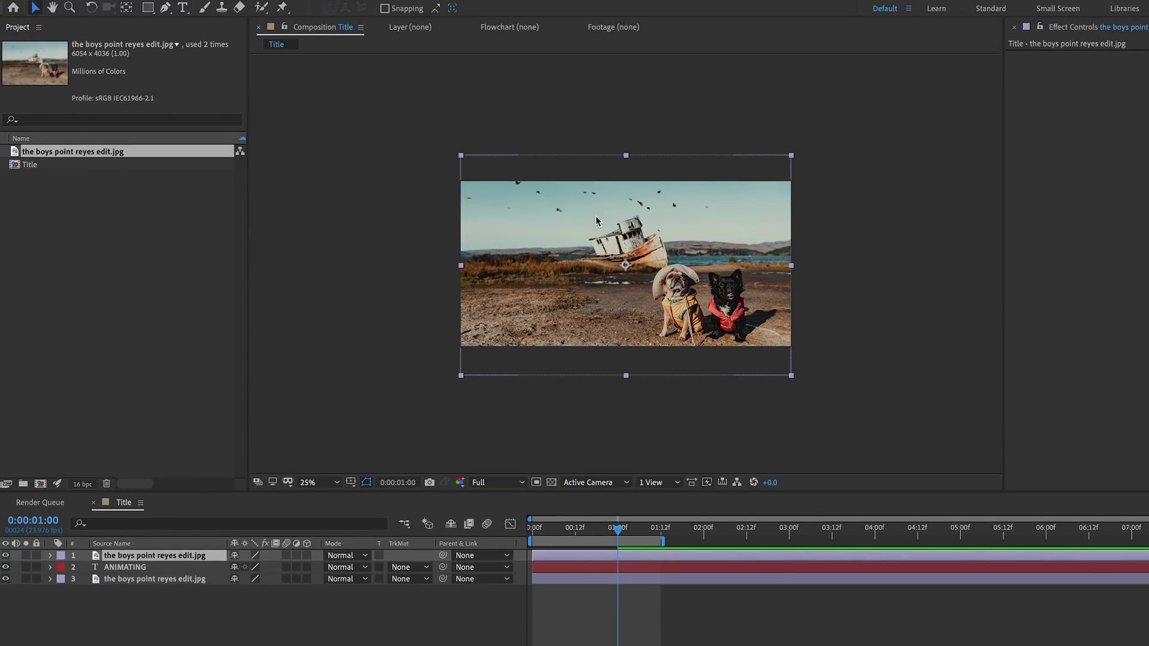
key(period)
key(period)
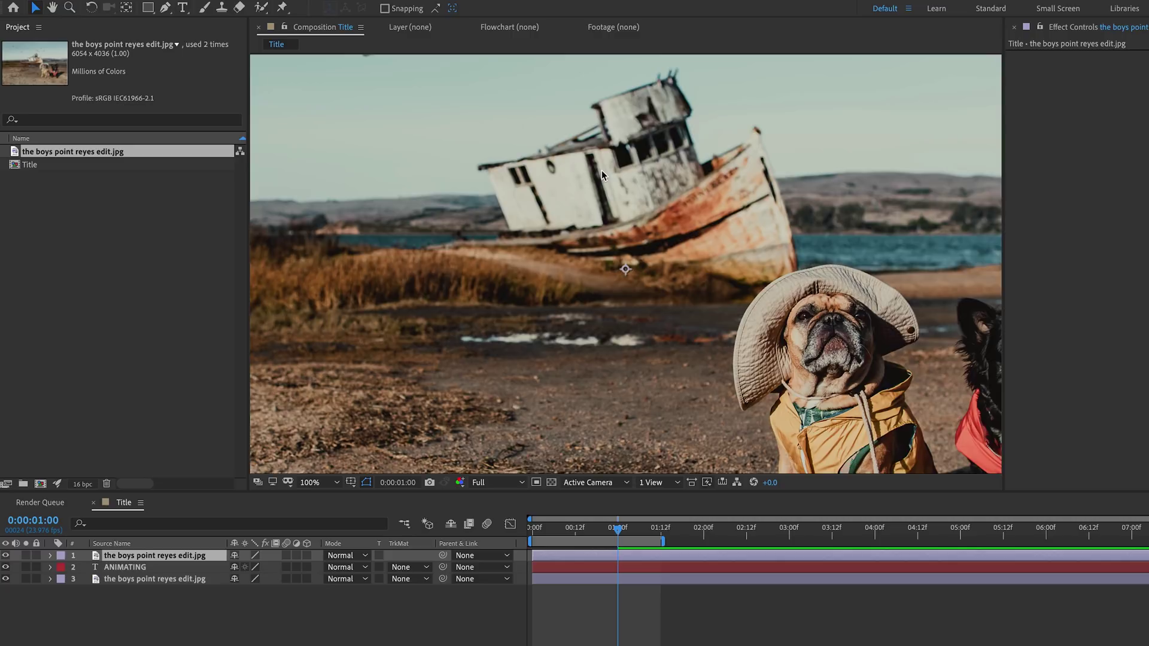
scroll(644, 150, up, 4)
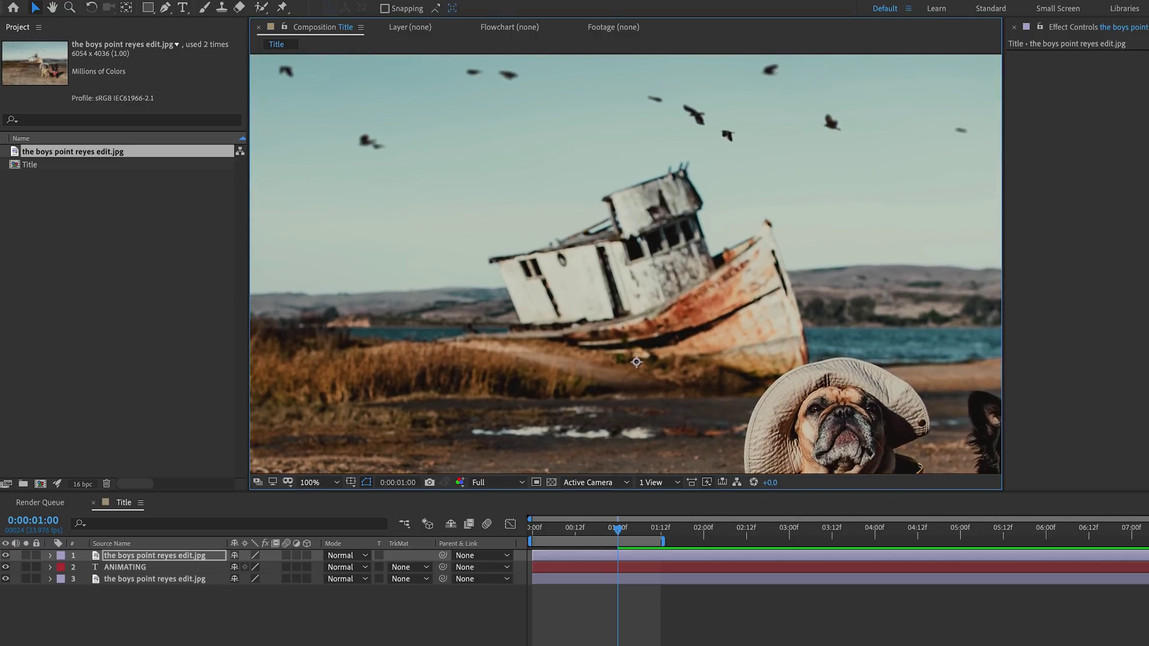
key(Return)
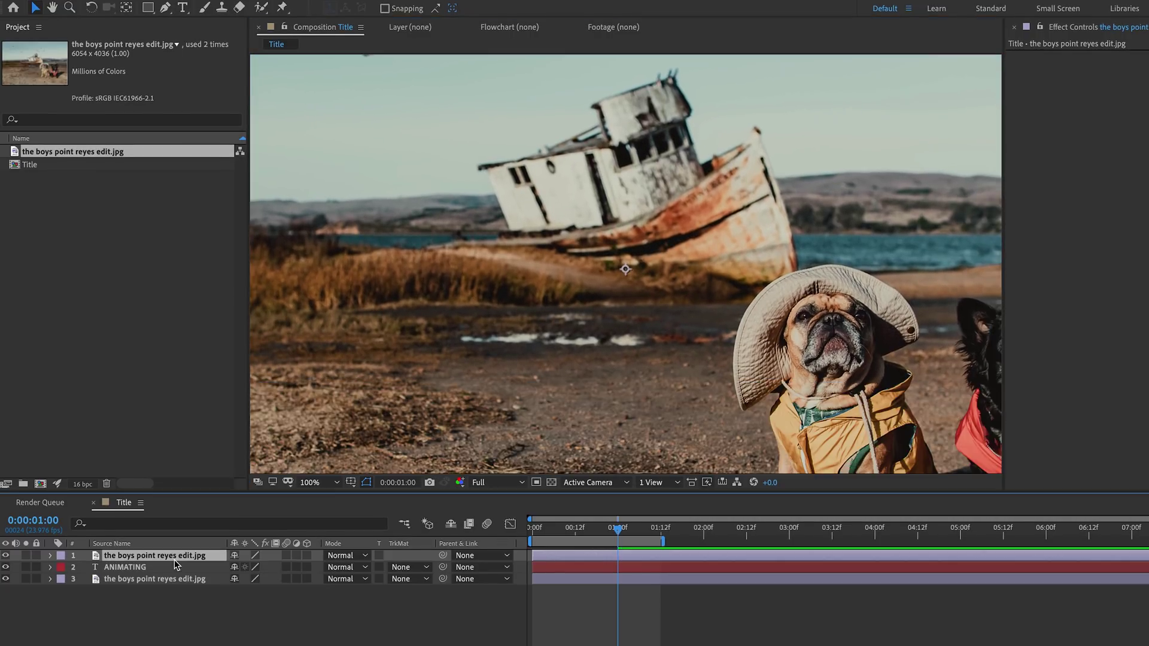
Lower the top photo copy's opacity to 79%, framing the boat's cabin.
key(t)
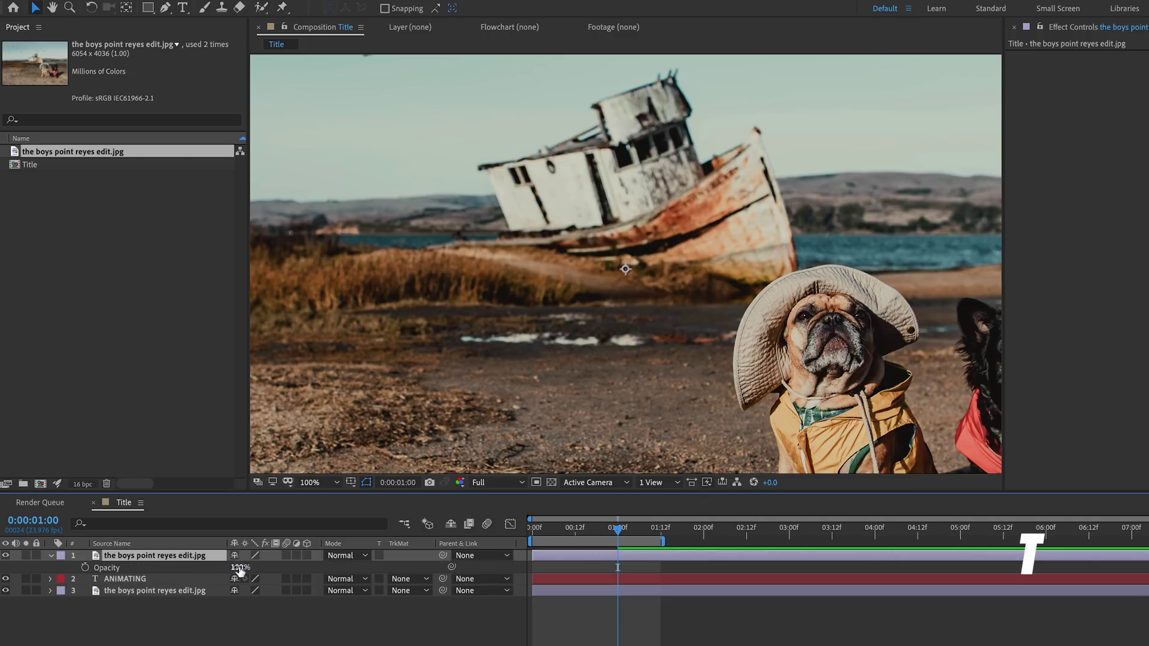
drag(236, 567, 225, 567)
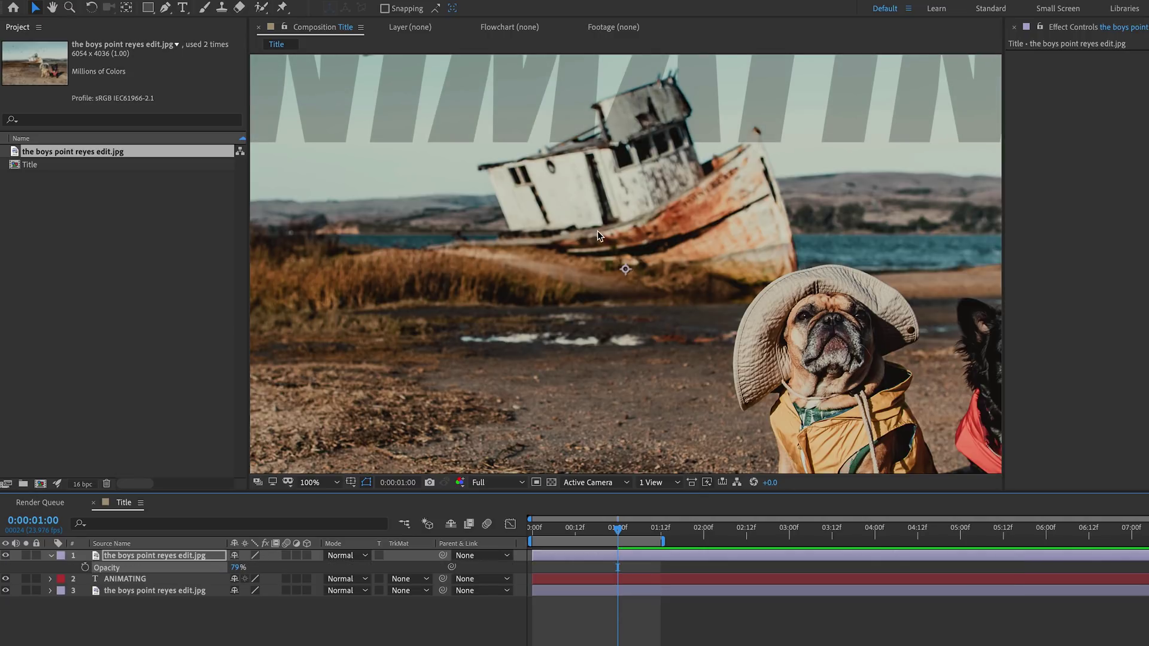
key(h)
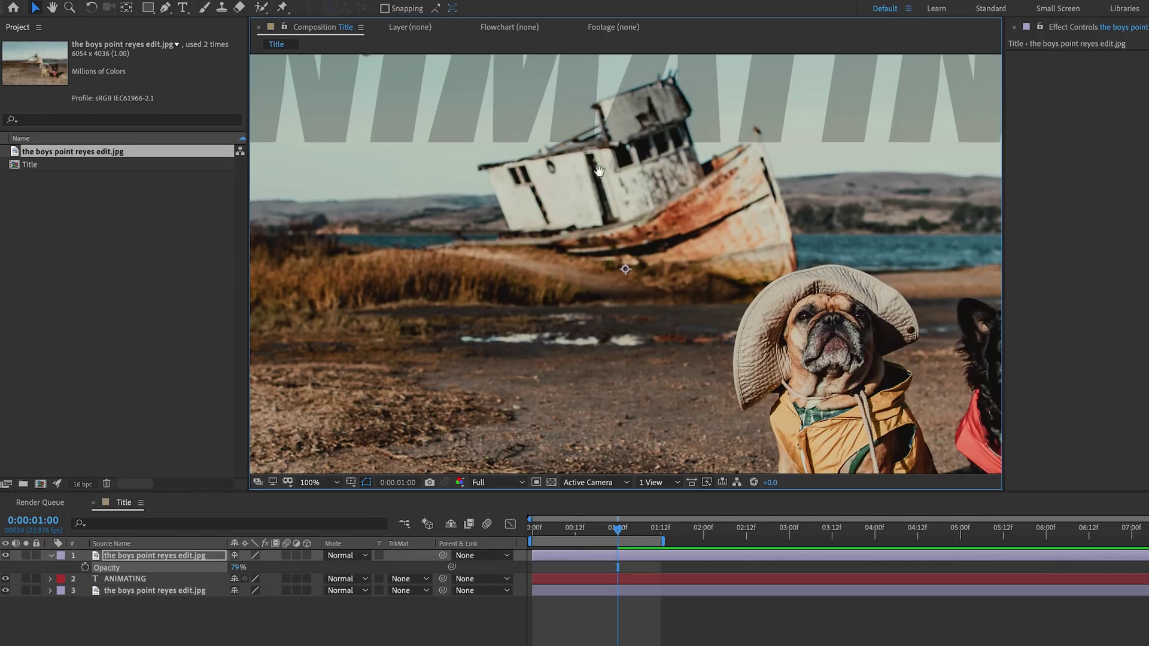
drag(600, 173, 617, 260)
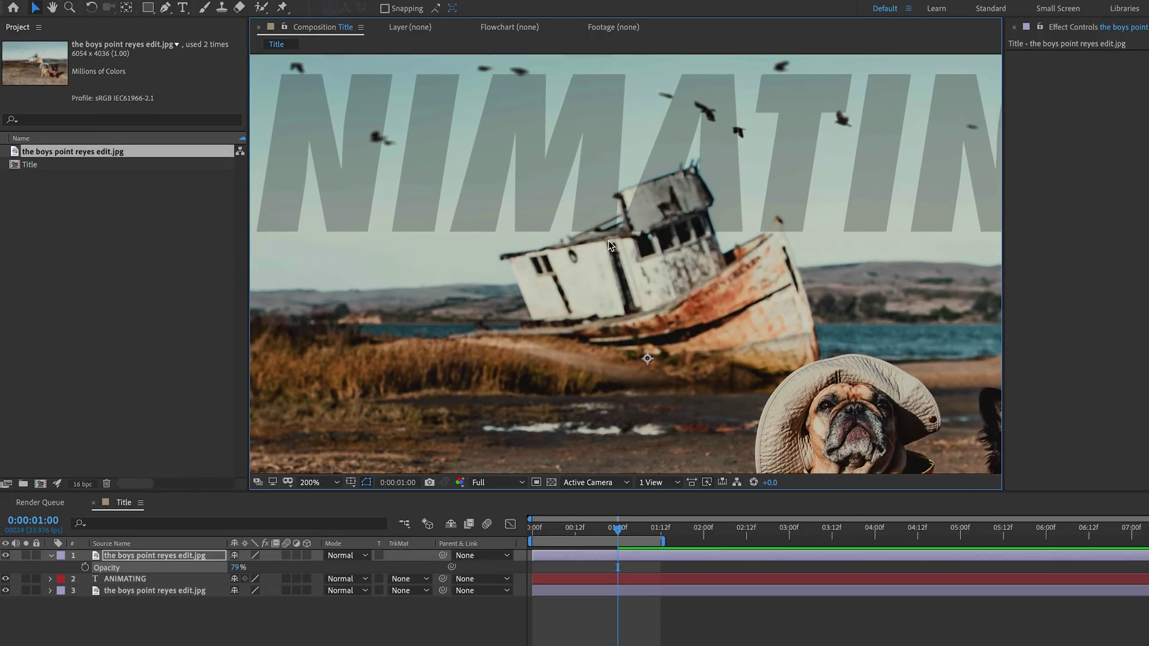
scroll(610, 245, up, 2)
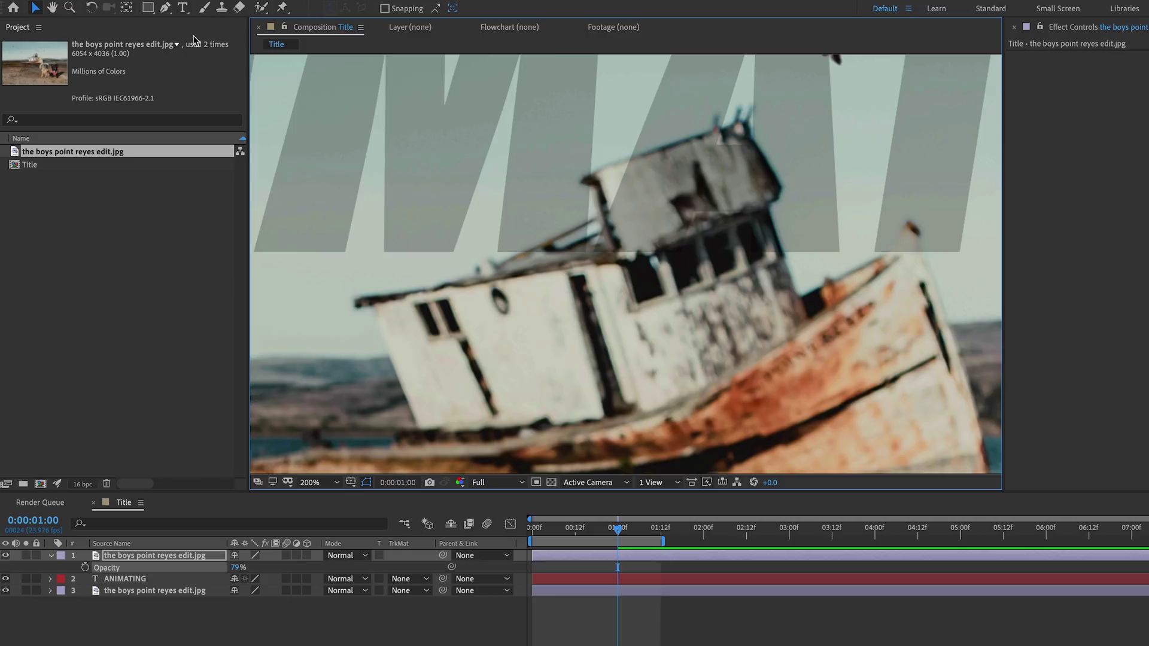
Trace a Pen mask along the cabin roof and around the mast tips.
click(167, 11)
click(497, 264)
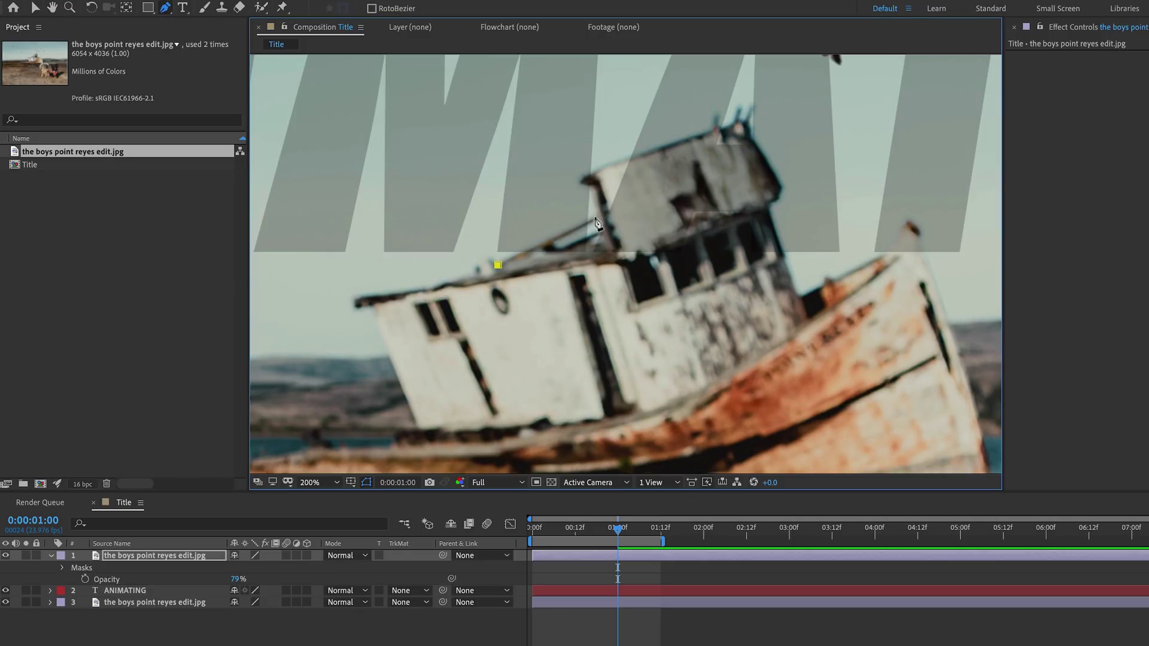
click(595, 215)
click(589, 187)
click(579, 182)
scroll(629, 267, up, 2)
scroll(894, 160, up, 1)
click(895, 158)
click(901, 166)
click(908, 167)
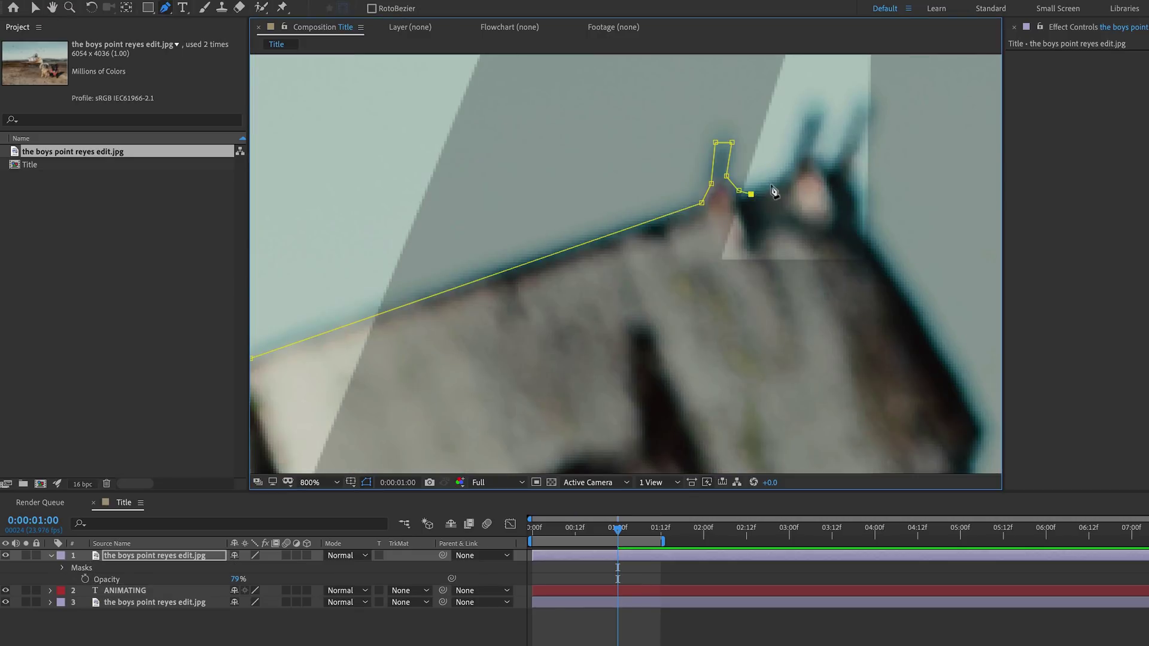
click(845, 173)
click(858, 225)
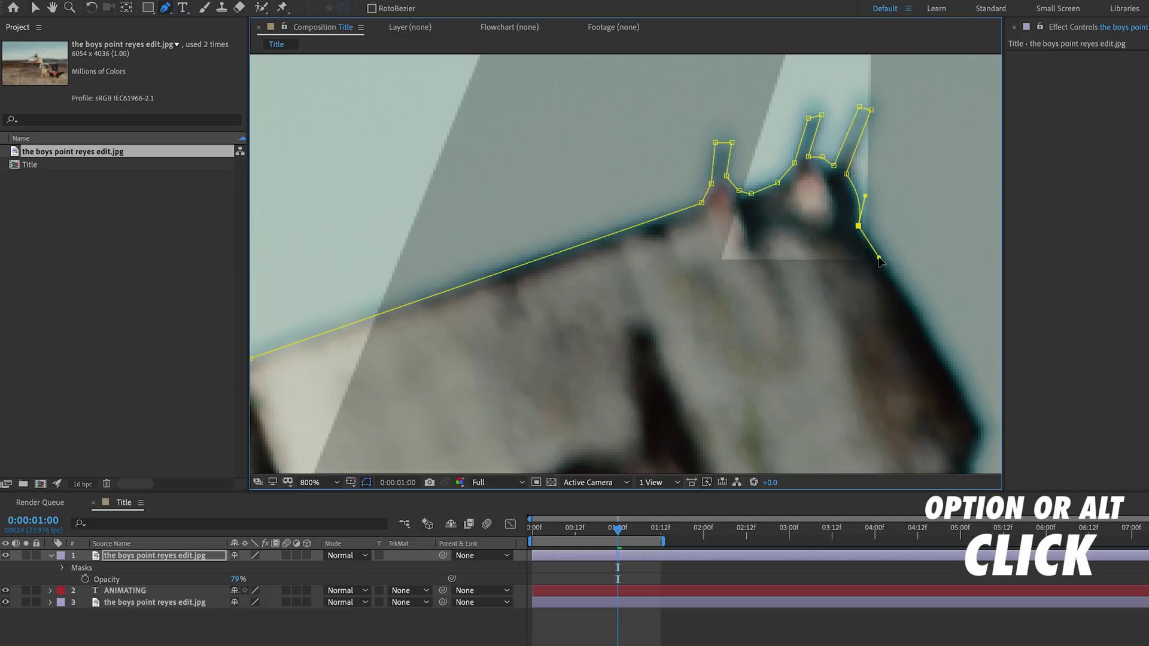
Continue the mask down the cabin's right edge and close it.
click(923, 324)
scroll(933, 335, down, 3)
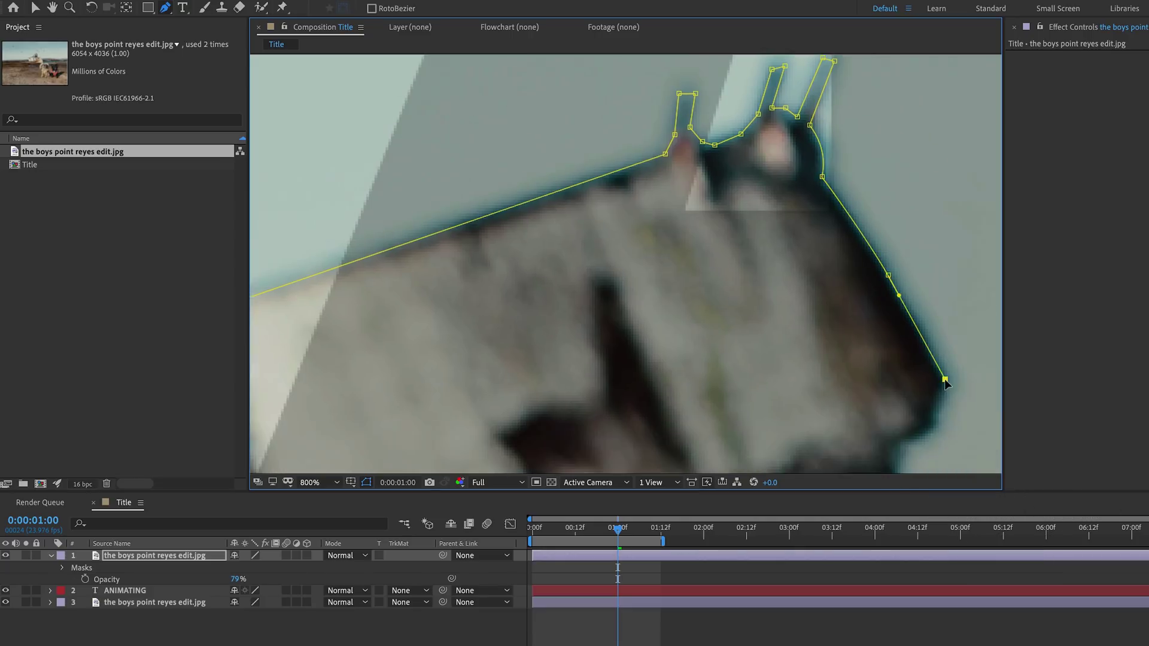
click(981, 428)
click(973, 462)
click(969, 476)
click(948, 490)
scroll(910, 372, down, 4)
Restore the top photo layer to 100% opacity, hide mask outlines, and fit the view.
drag(236, 579, 262, 573)
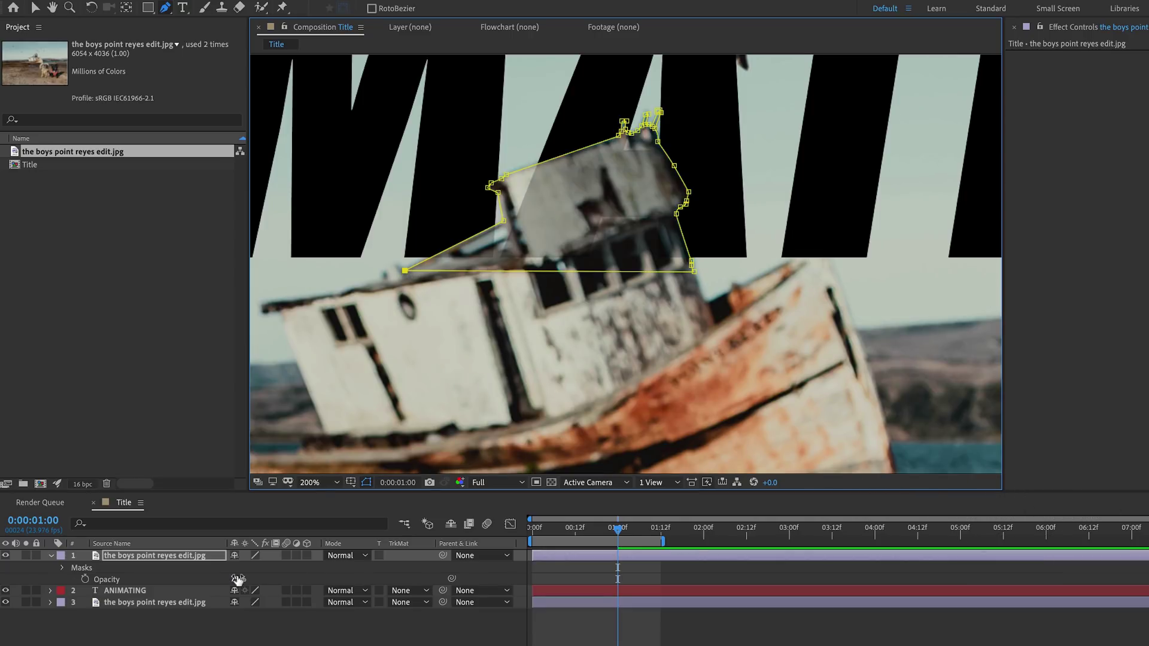
click(366, 483)
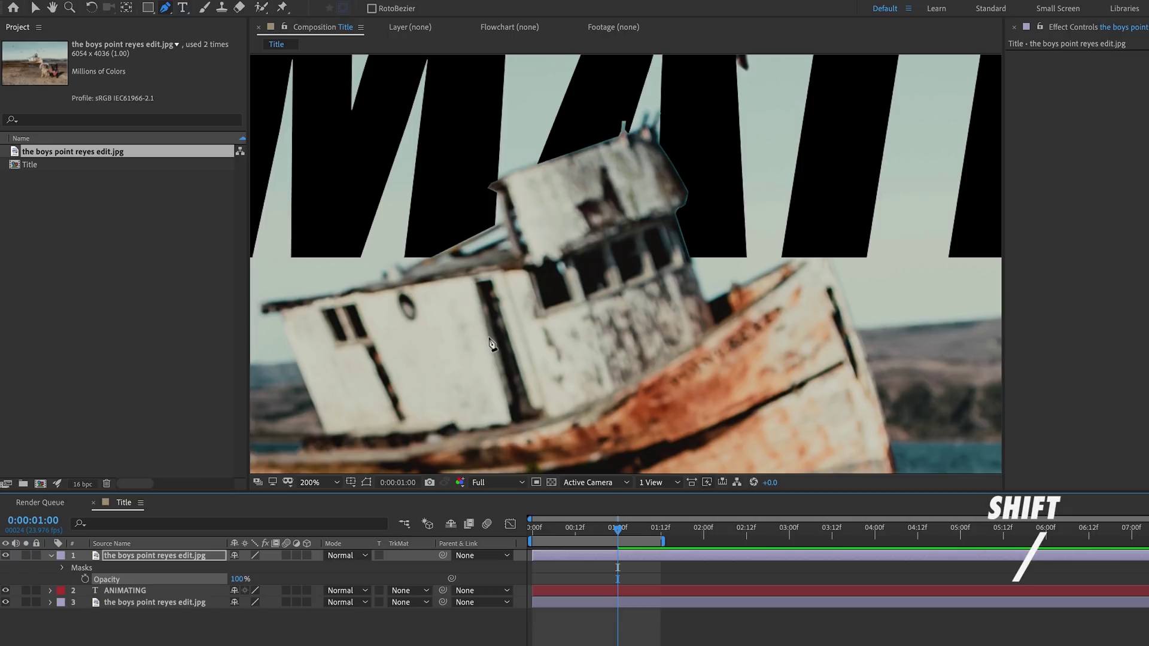
key(shift+slash)
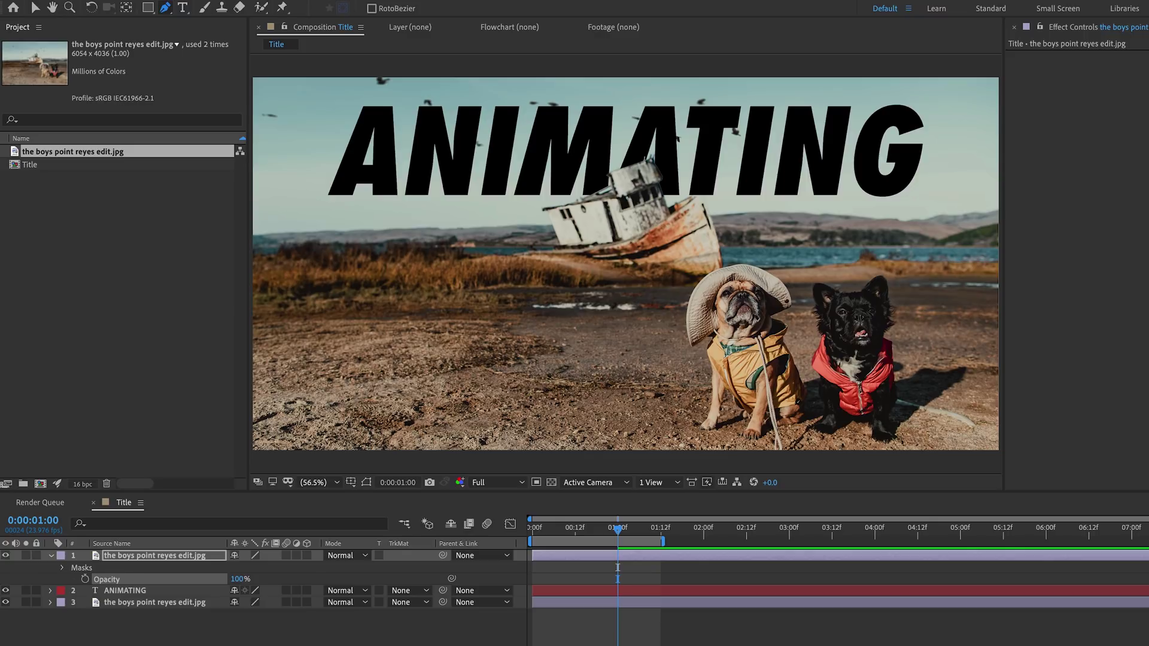
key(f)
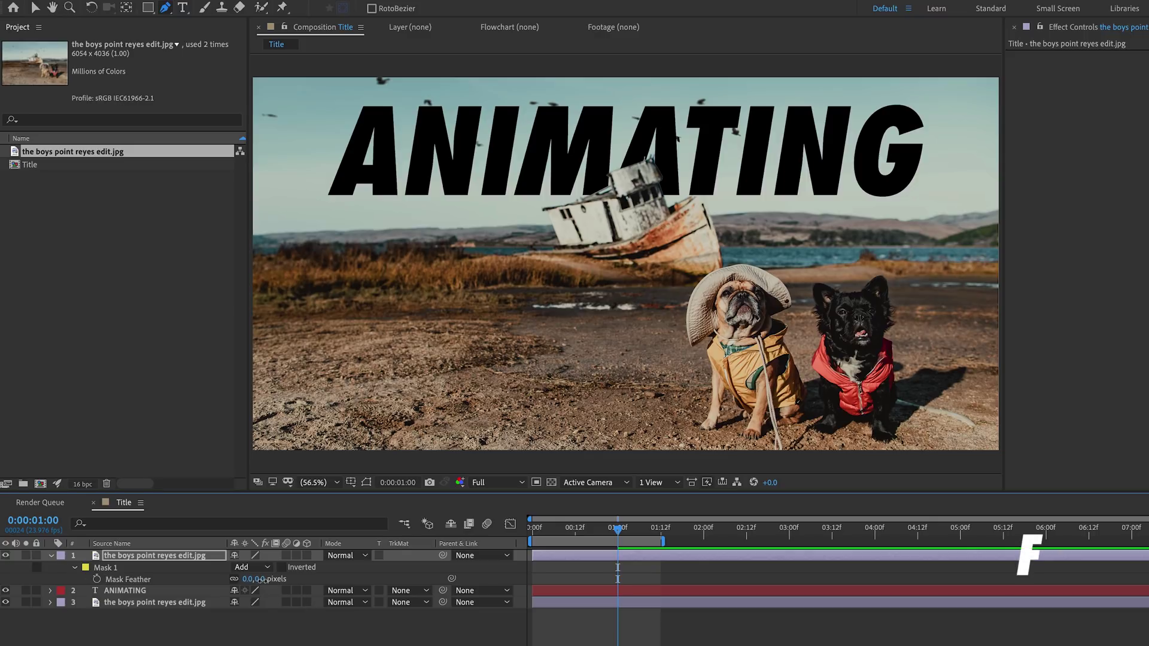
Feather the cabin mask to 3.6 pixels and select the masked photo layer.
drag(267, 579, 288, 579)
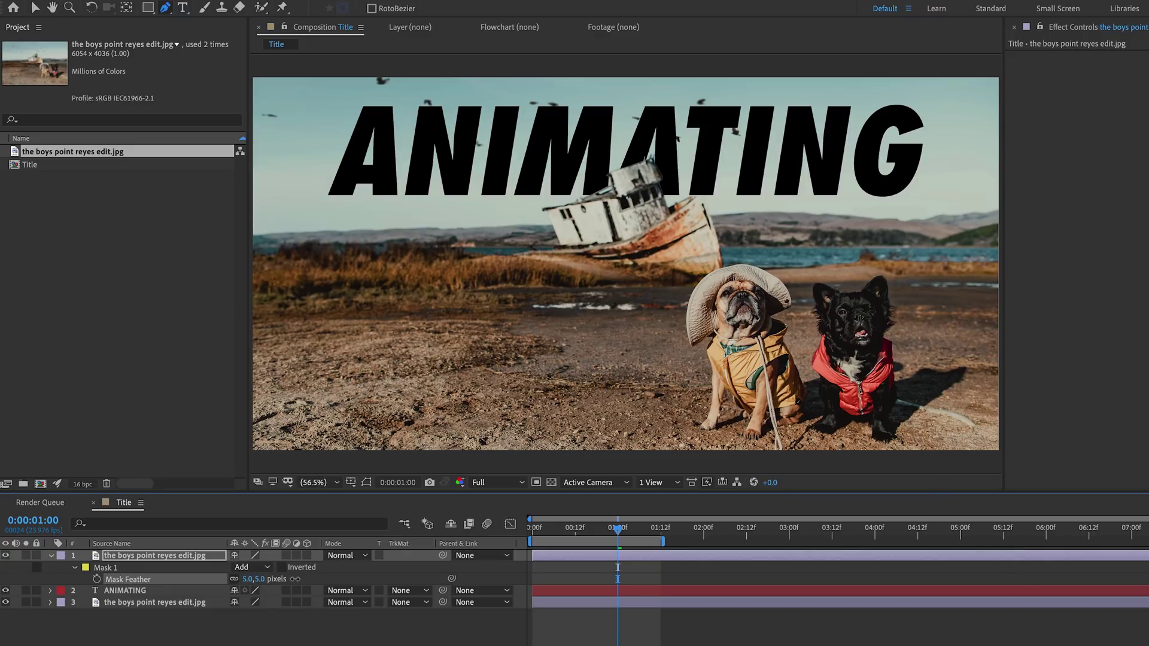
click(199, 555)
scroll(633, 154, up, 4)
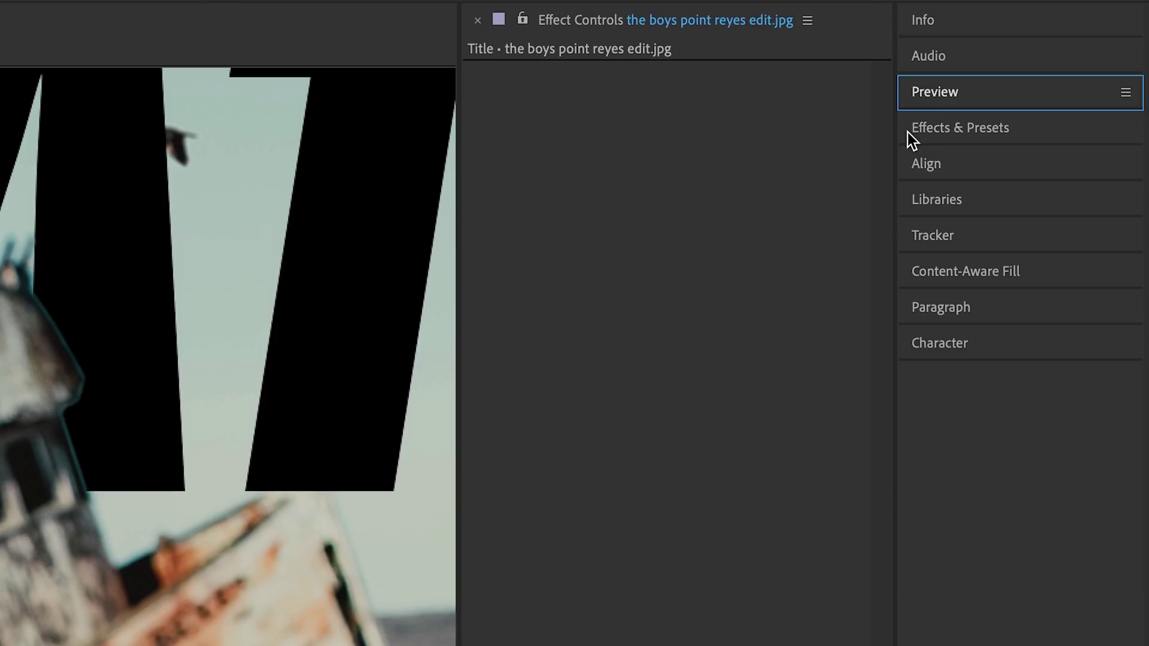
Apply Simple Choker via a 'chok' effects search and set Choke Matte to 1.11.
click(912, 126)
click(951, 160)
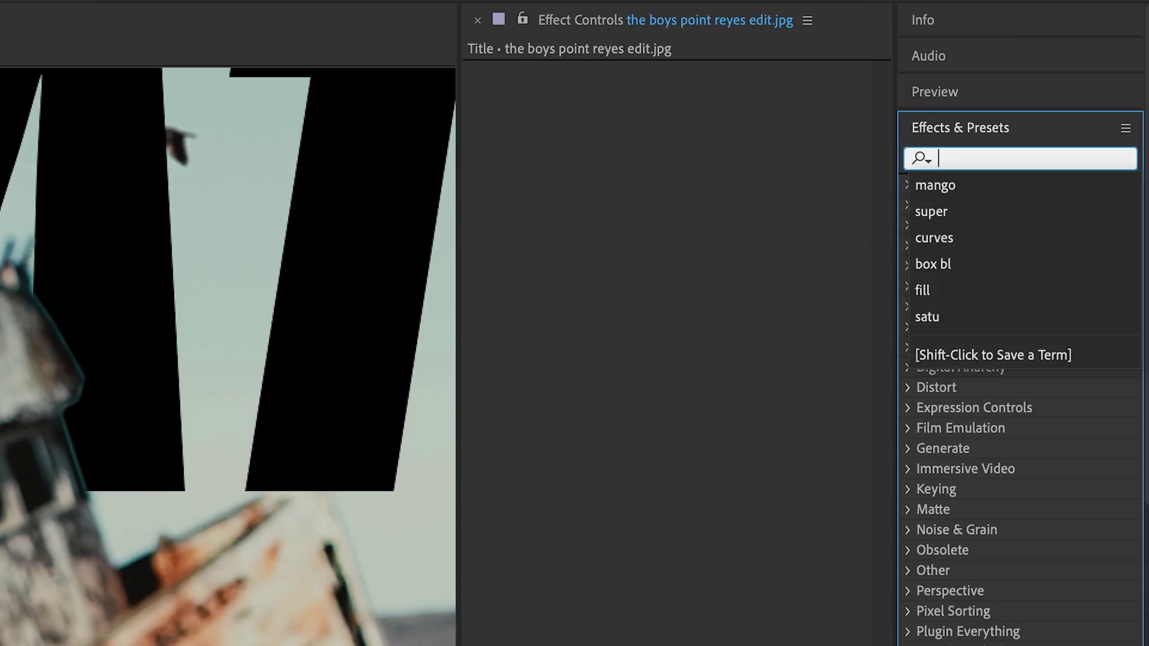
text(chok)
double_click(983, 225)
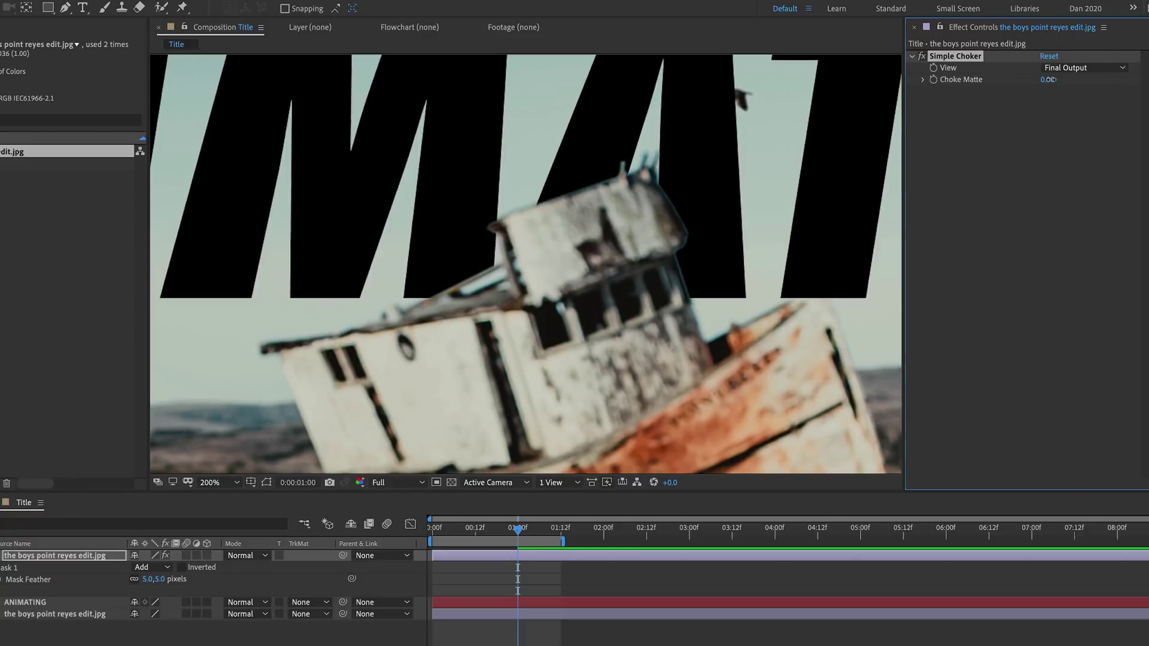
drag(709, 111, 835, 103)
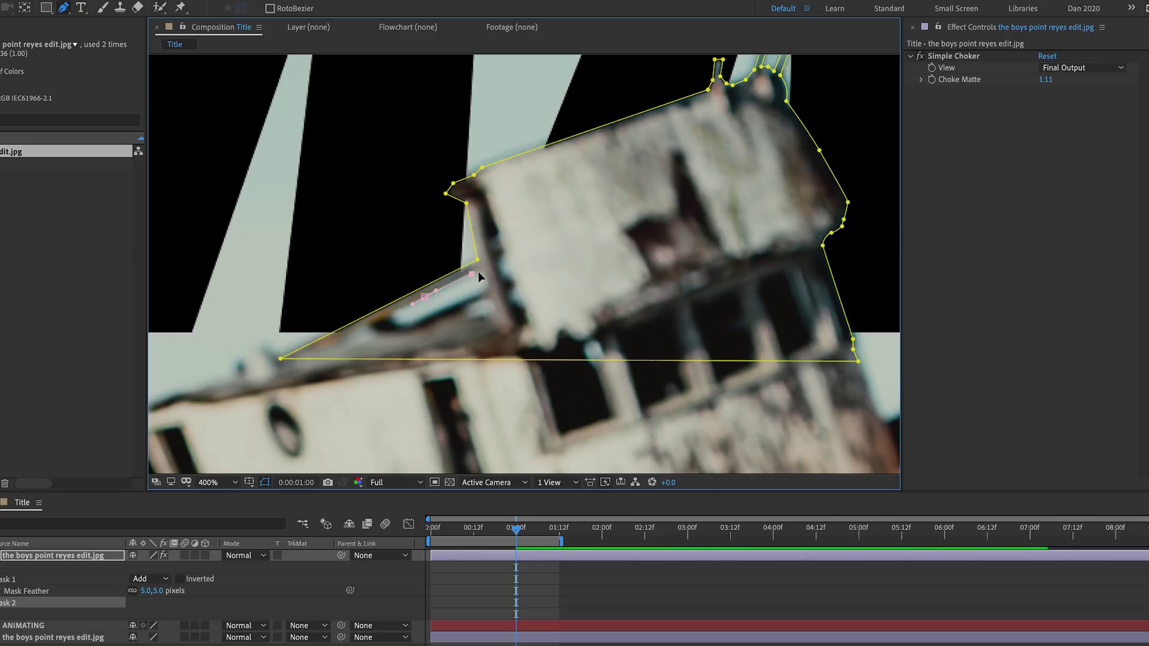
Draw Mask 2 around the sliver near the boom and set its mode to Subtract.
click(484, 275)
click(482, 293)
click(417, 323)
click(393, 320)
click(399, 307)
click(425, 297)
click(159, 602)
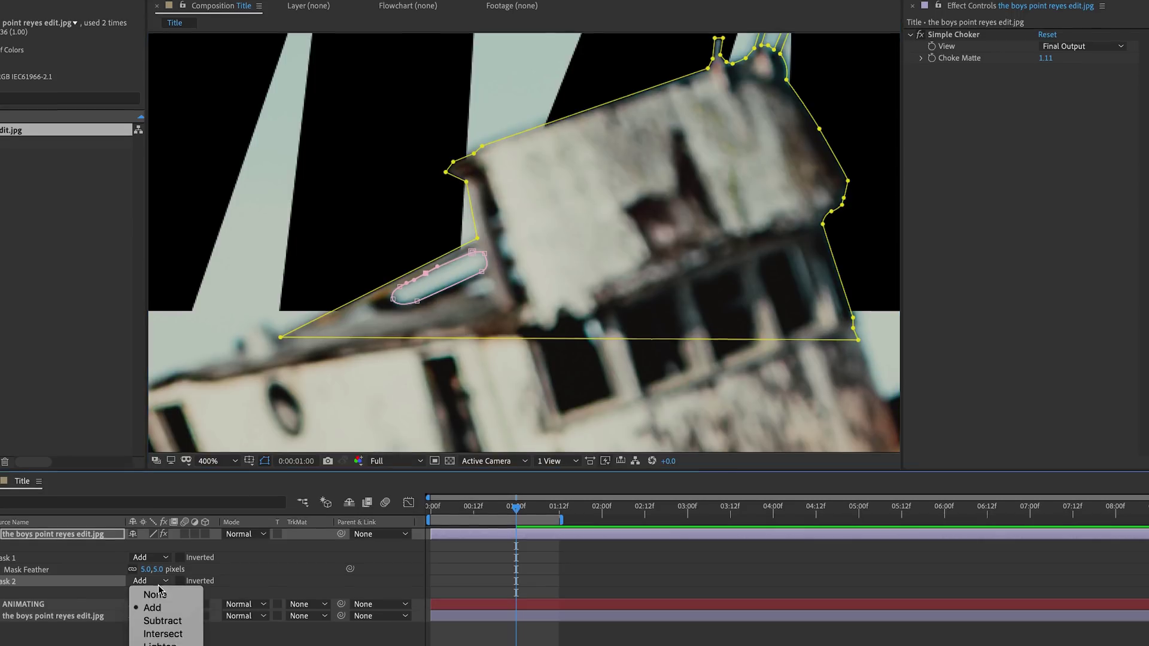
click(177, 621)
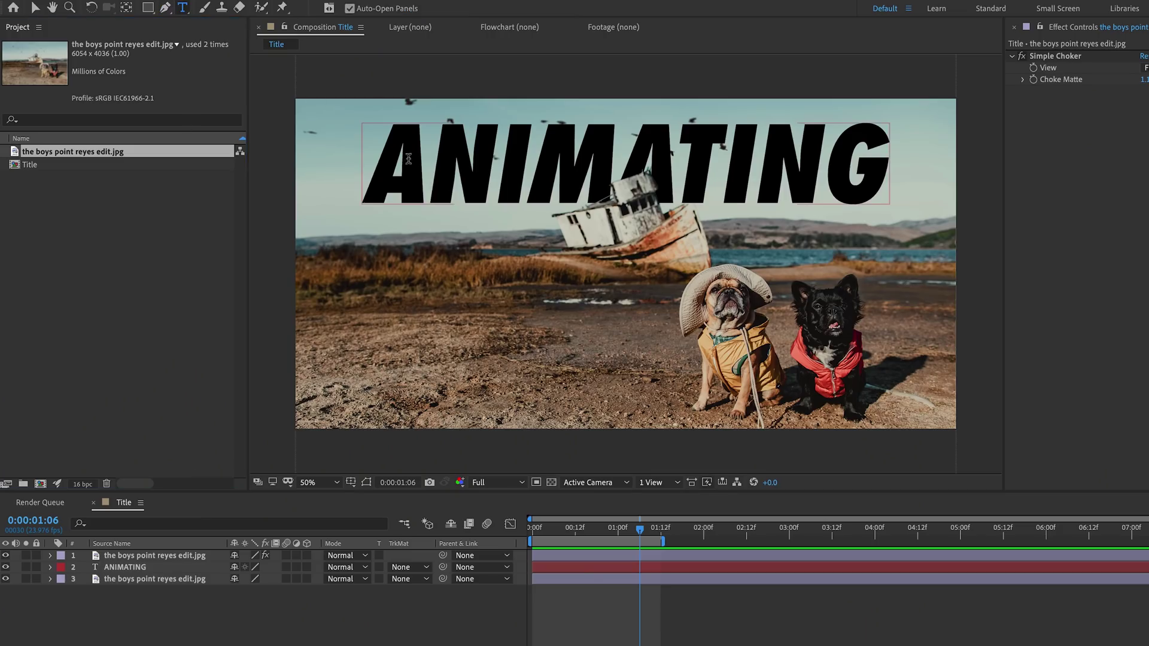
Create a small 'IN AFTER EFFECTS' text layer placed under ANIMATING's left end.
click(377, 254)
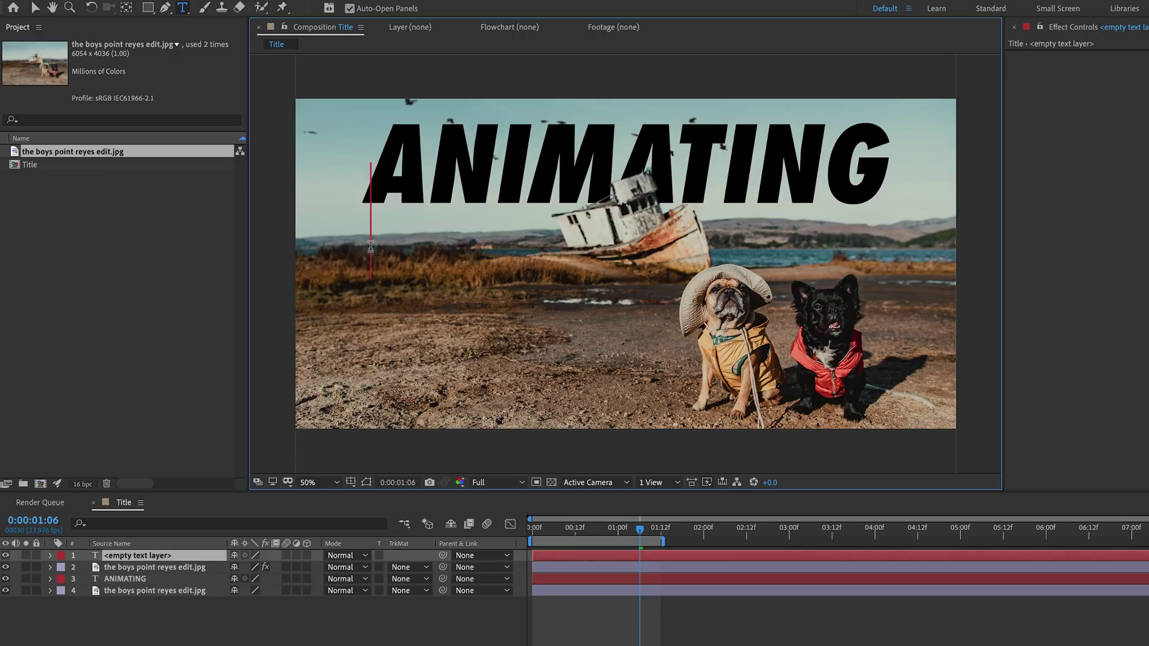
text(IN AFTER EFFECTS)
key(ctrl+a)
key(ctrl+shift+comma)
key(ctrl+shift+comma)
key(ctrl+shift+comma)
key(ctrl+shift+comma)
key(ctrl+shift+comma)
key(ctrl+shift+comma)
key(ctrl+shift+comma)
key(ctrl+shift+comma)
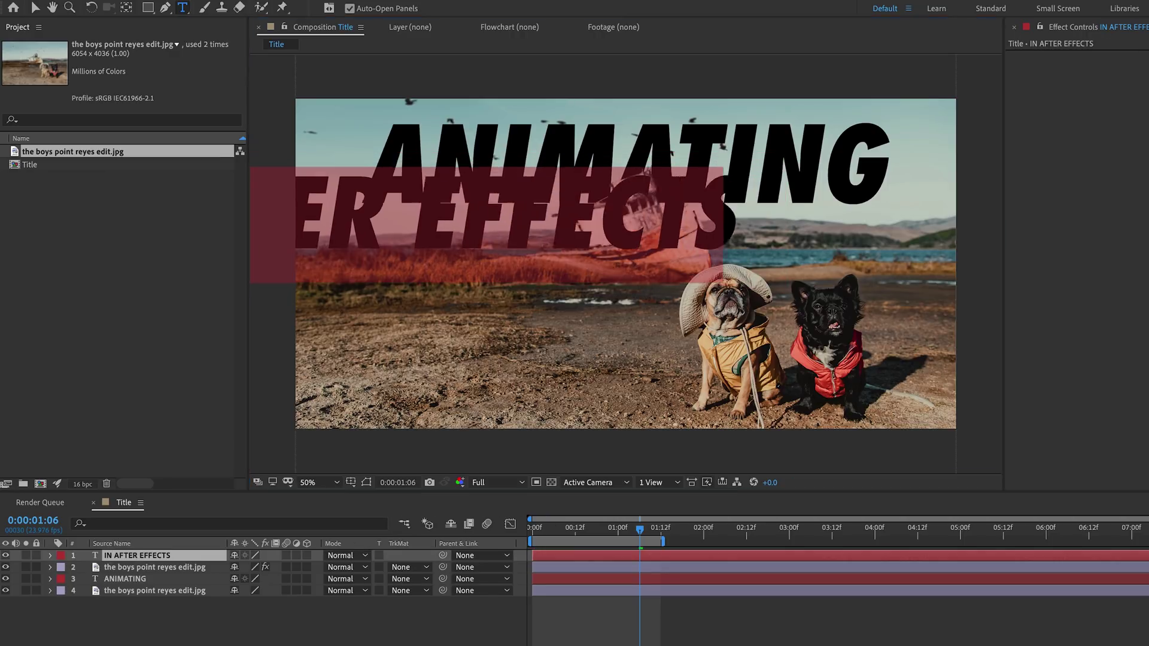
drag(397, 243, 483, 224)
key(Escape)
Preview the comp and check ANIMATING's keyframes at 1:00.
key(v)
key(space)
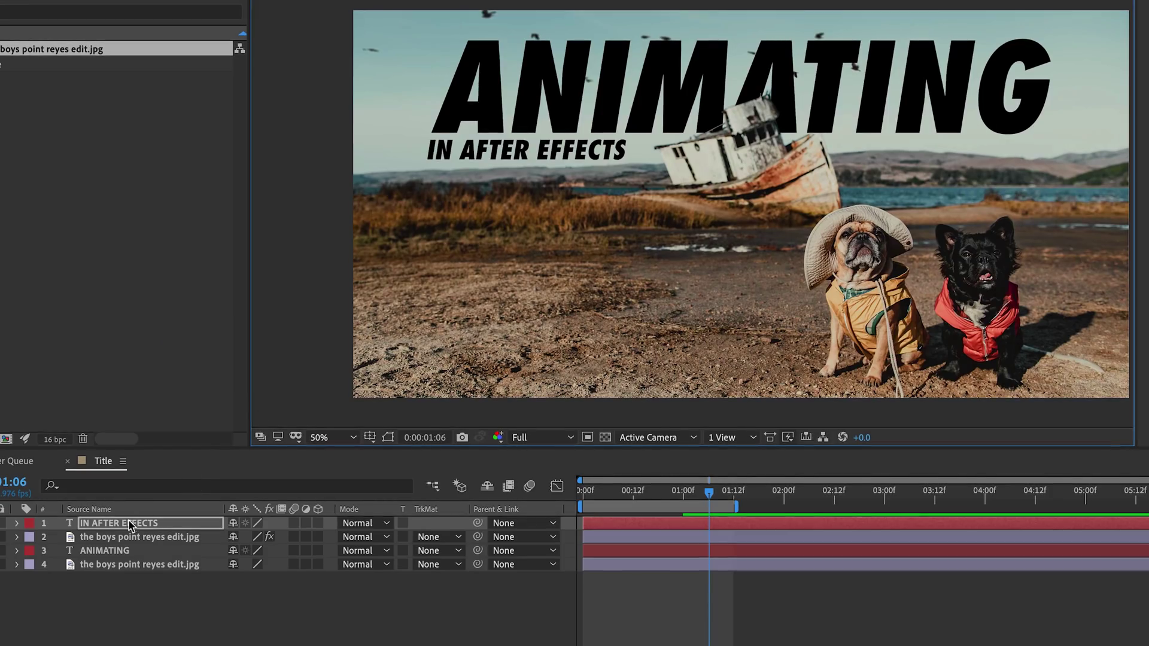
click(143, 553)
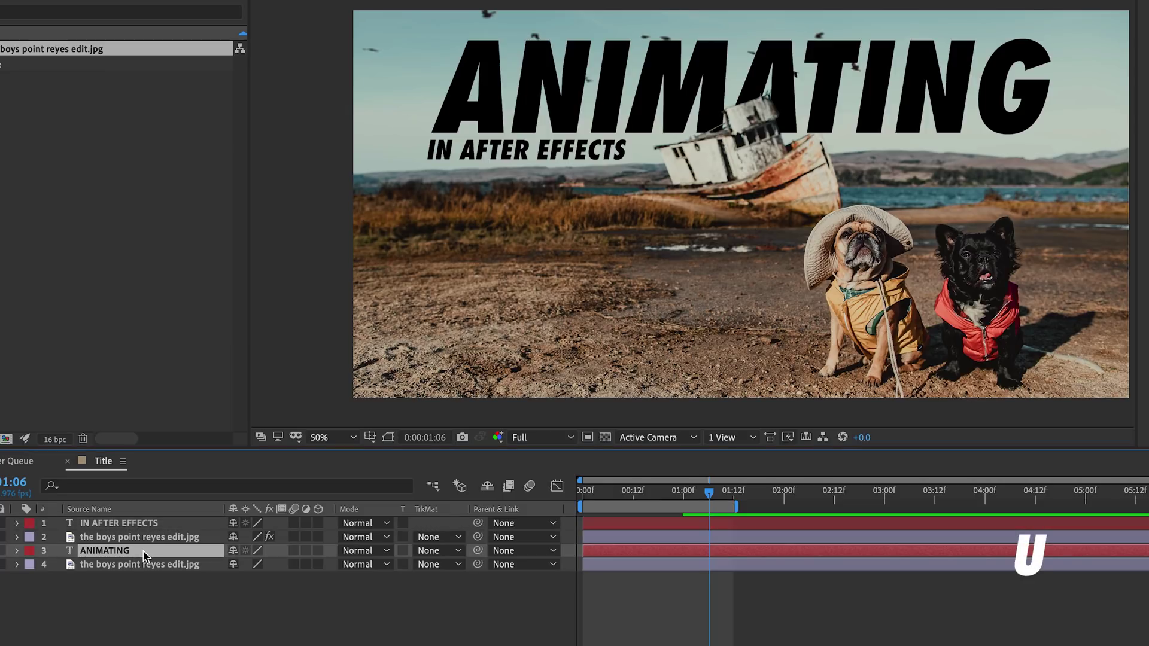
key(u)
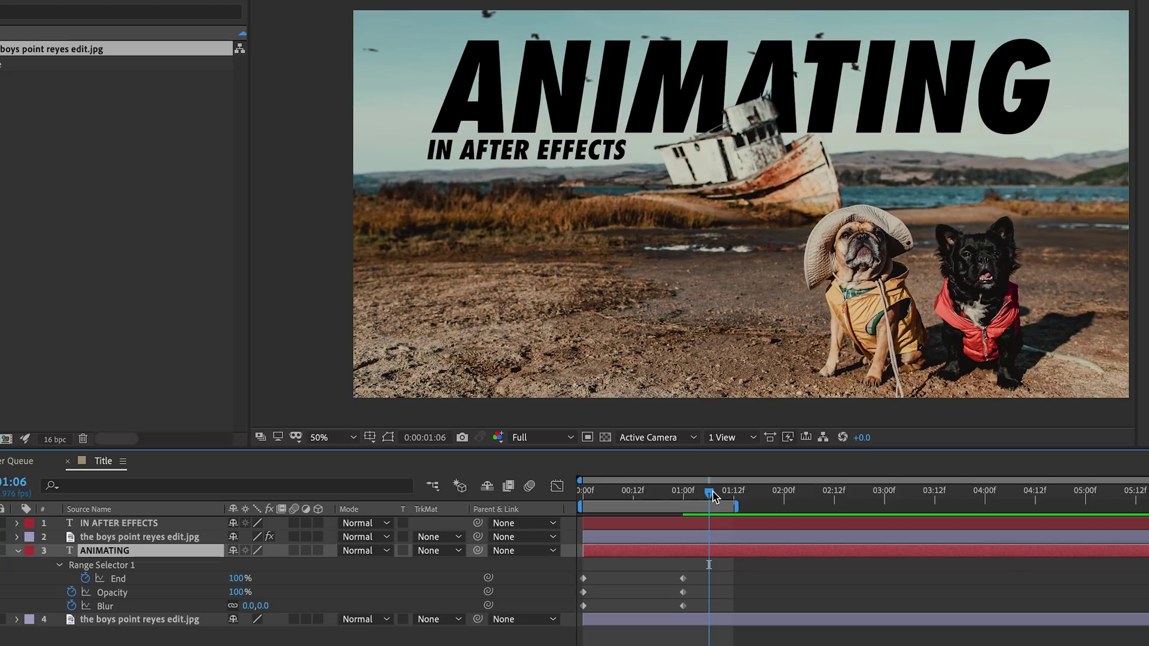
key(j)
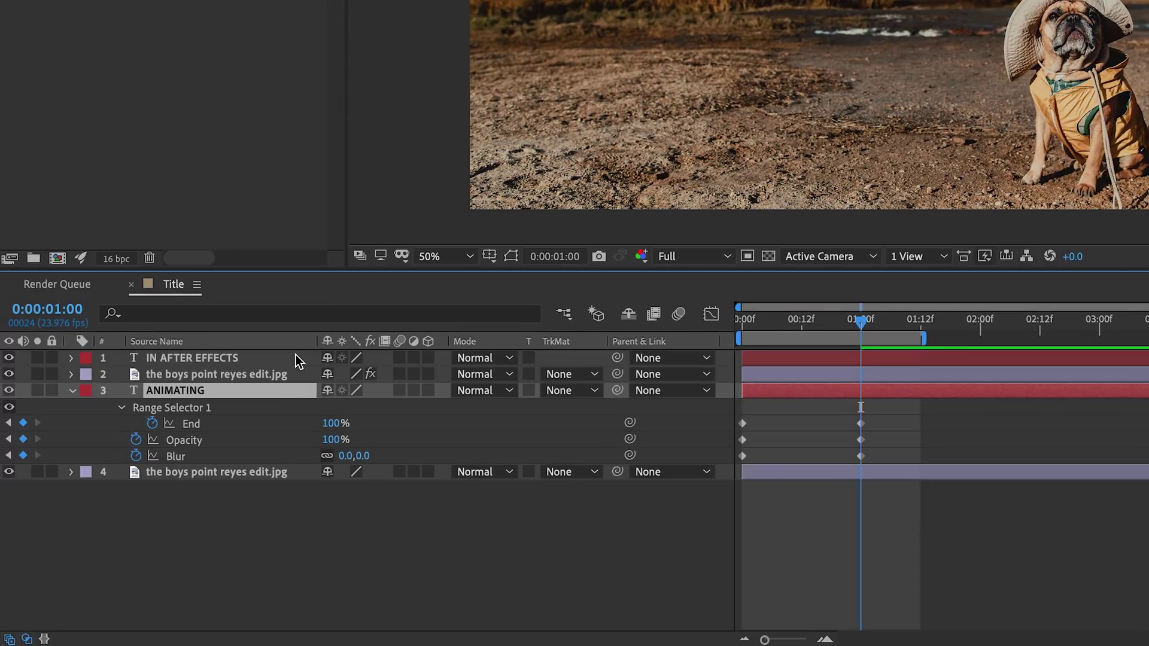
Separate the subtitle's Position dimensions and keyframe Y Position up to 591 behind ANIMATING.
click(296, 355)
key(p)
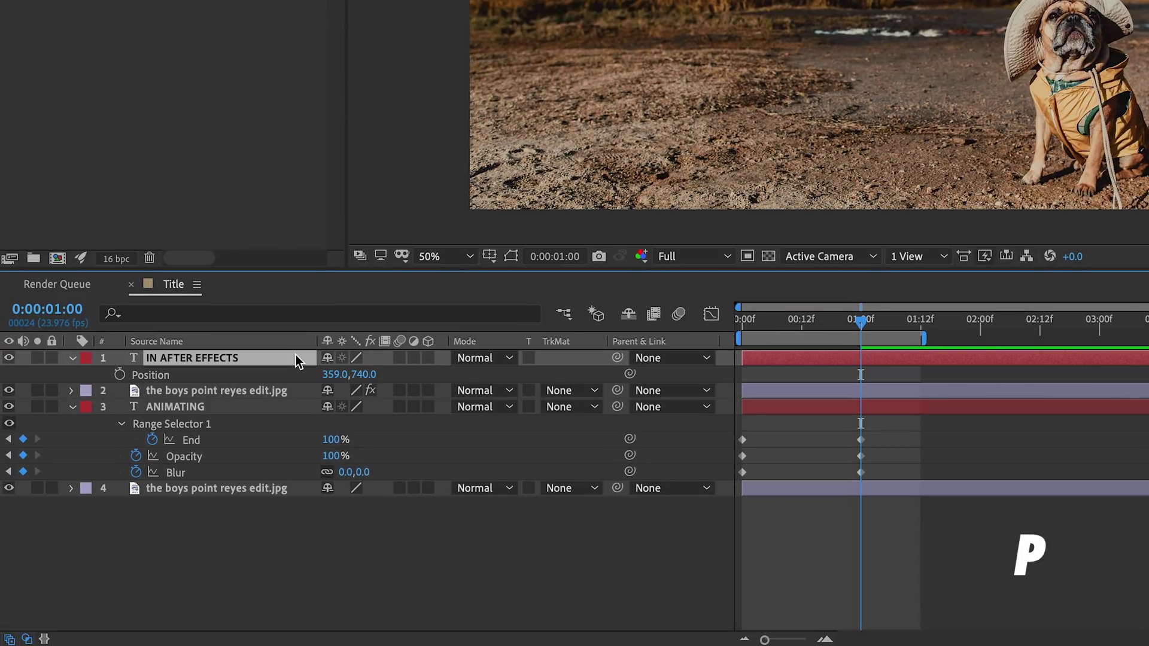
right_click(195, 375)
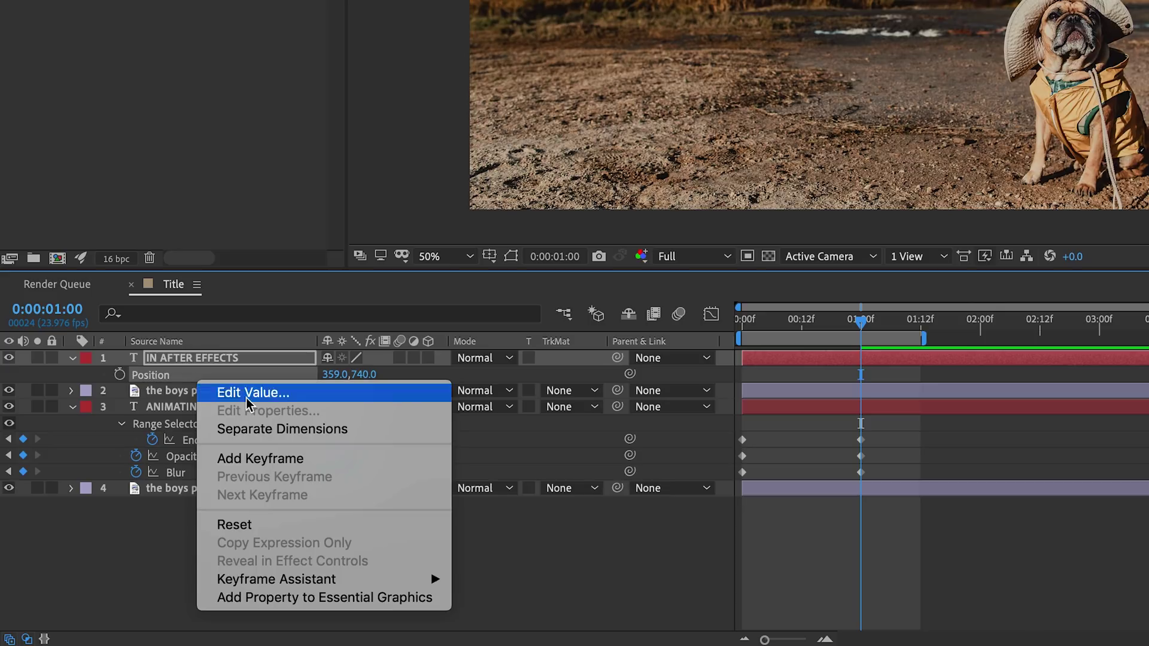
click(358, 429)
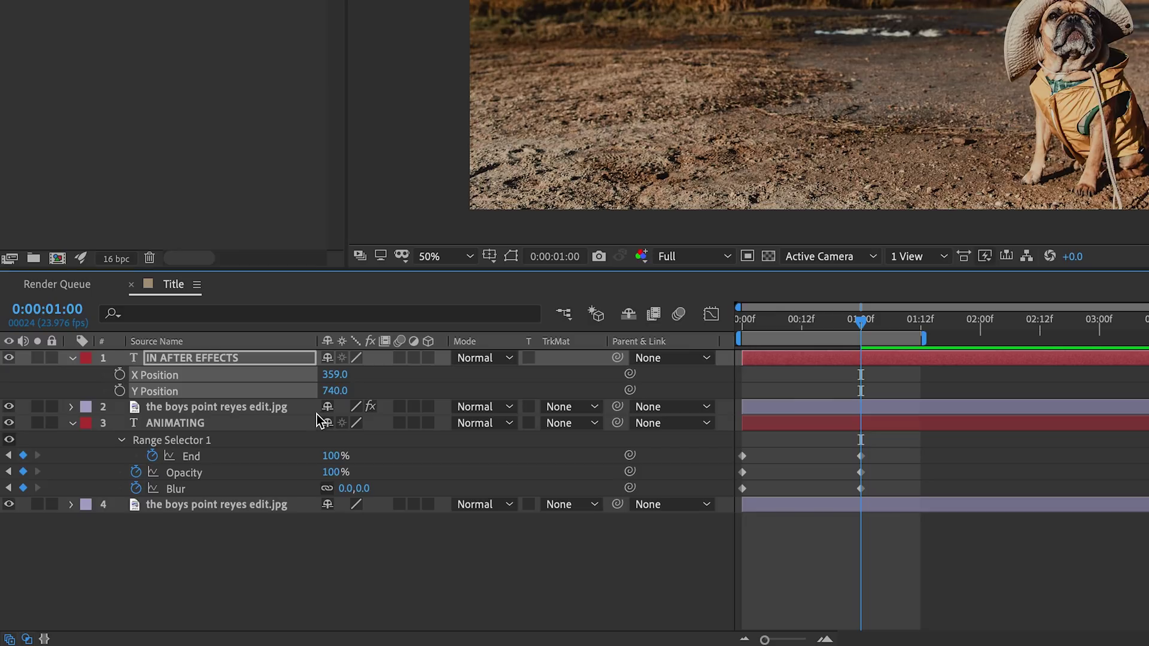
click(276, 392)
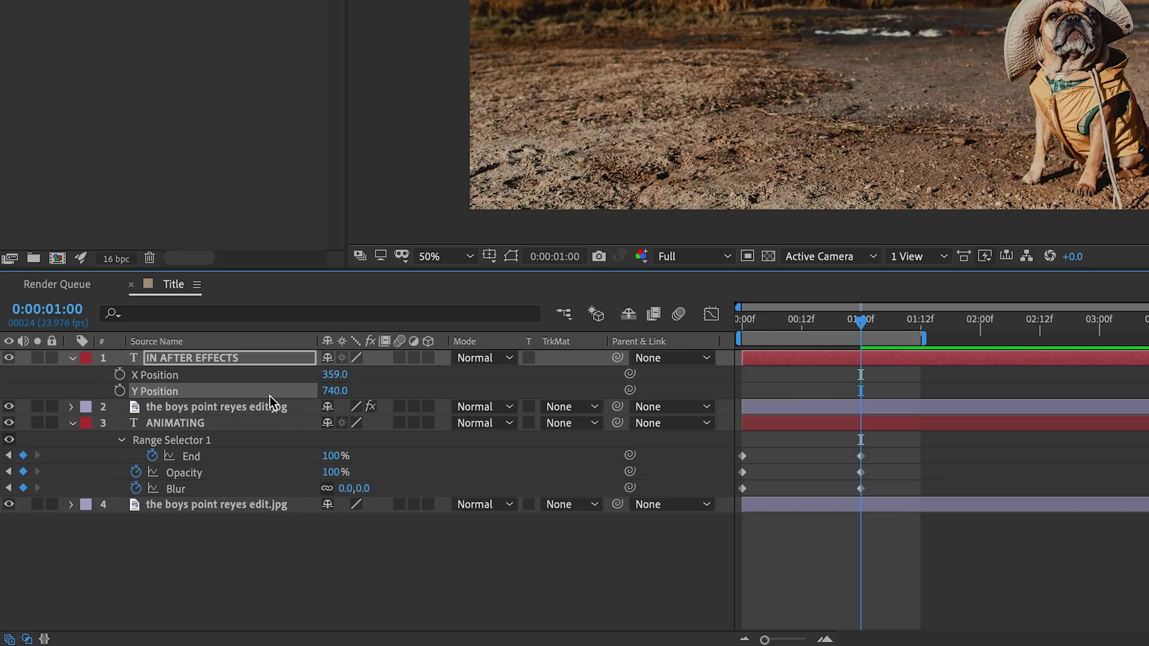
click(120, 391)
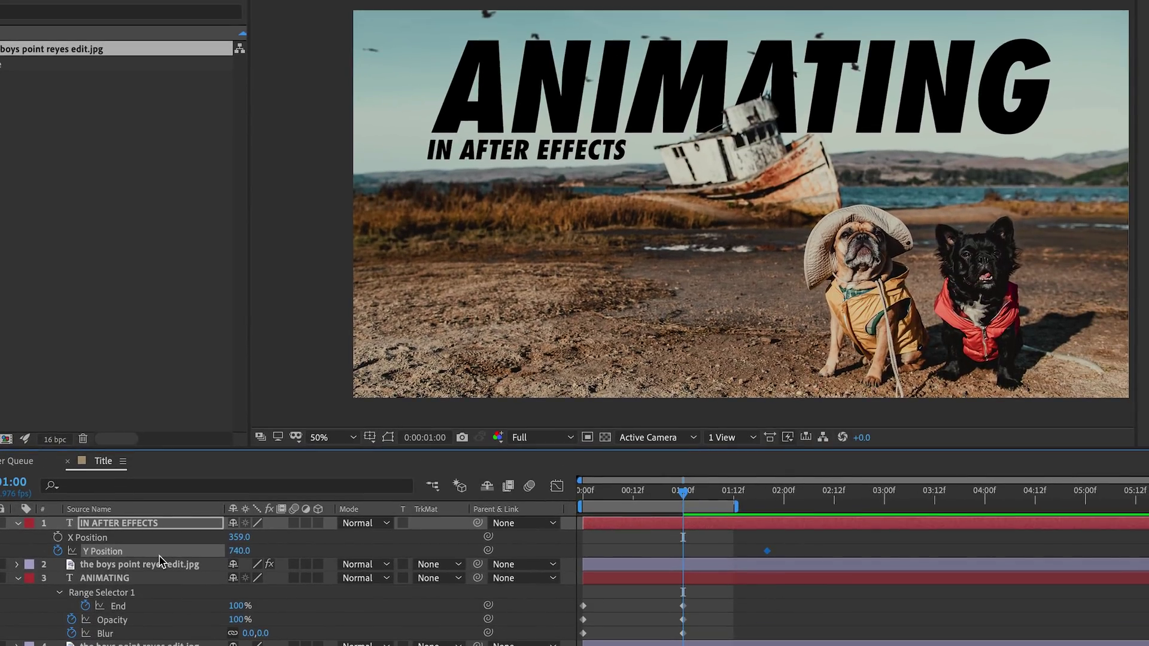
drag(230, 550, 122, 561)
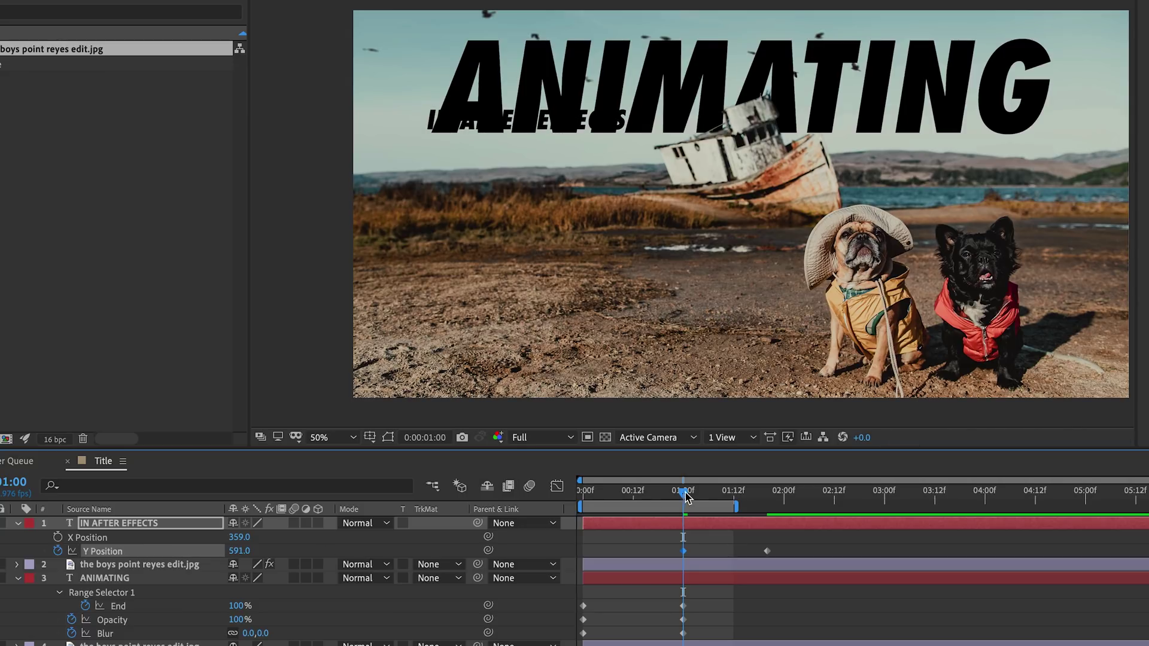
mouse_move(686, 497)
mouse_down()
mouse_move(770, 503)
mouse_move(686, 508)
mouse_up()
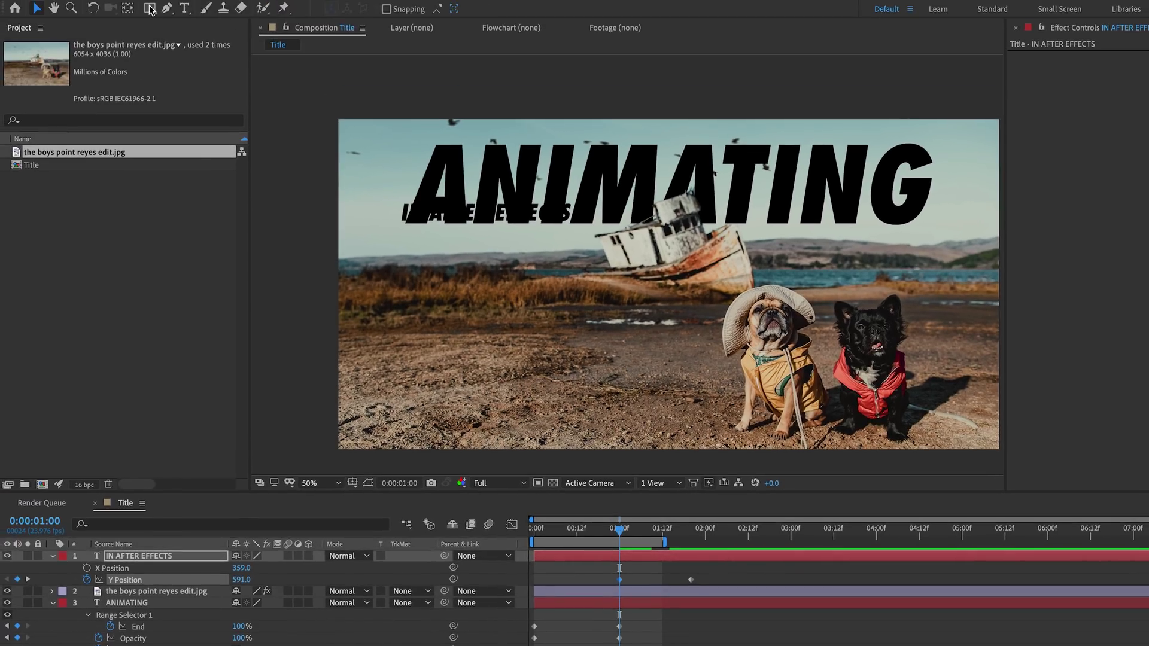
click(150, 9)
drag(371, 155, 600, 222)
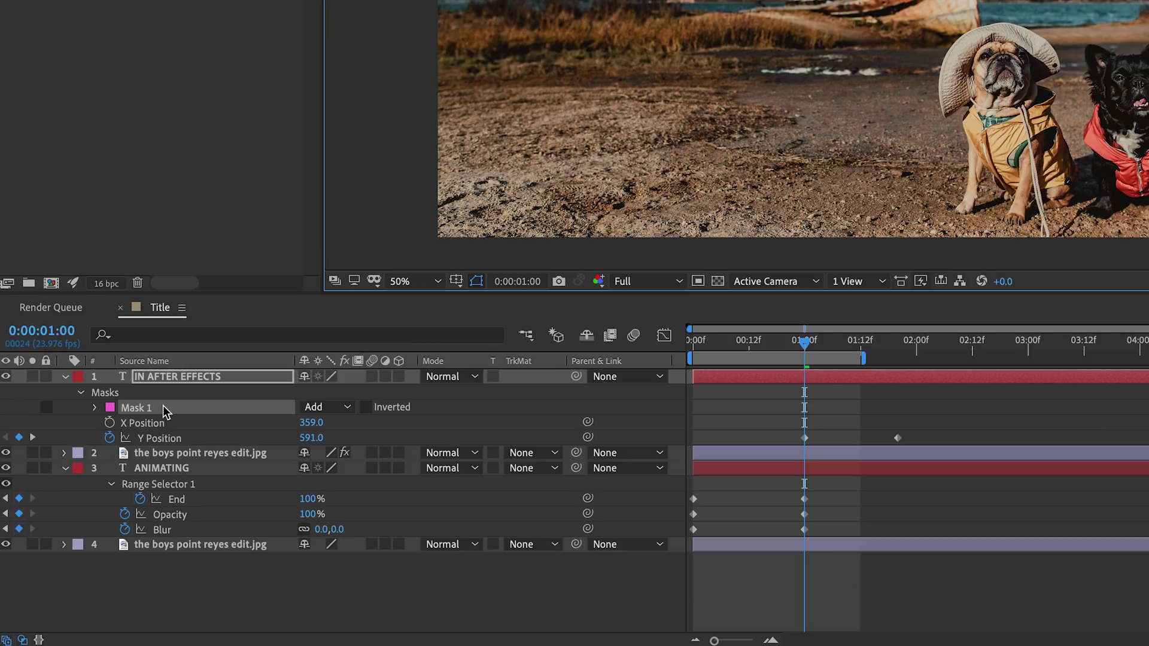
key(Delete)
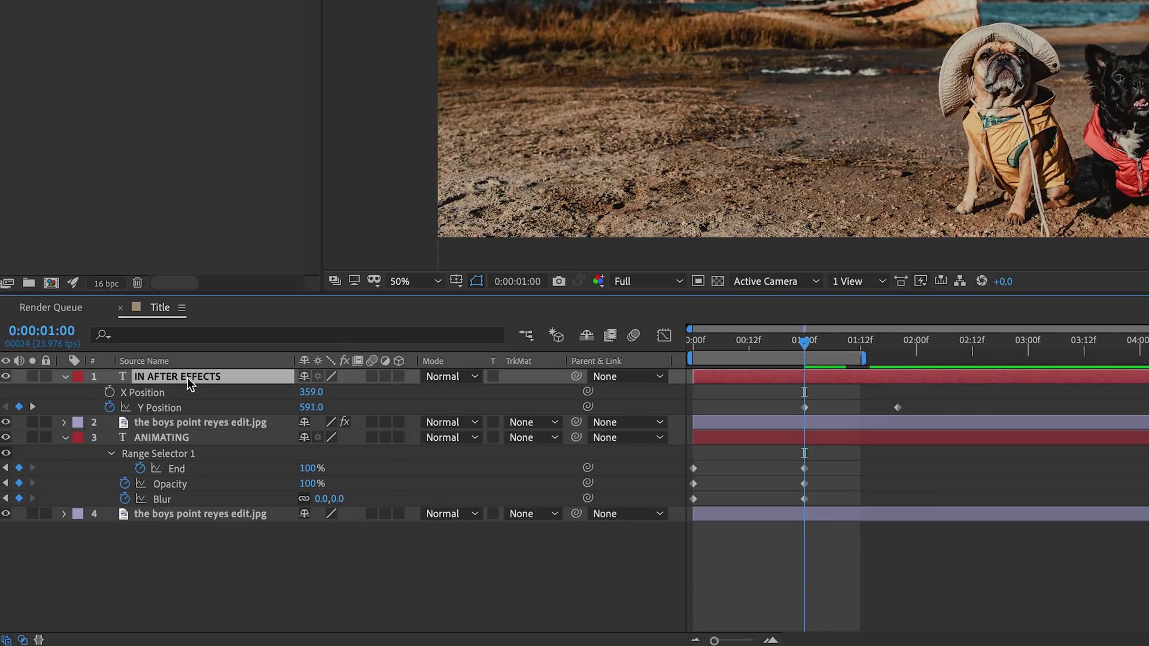
click(252, 566)
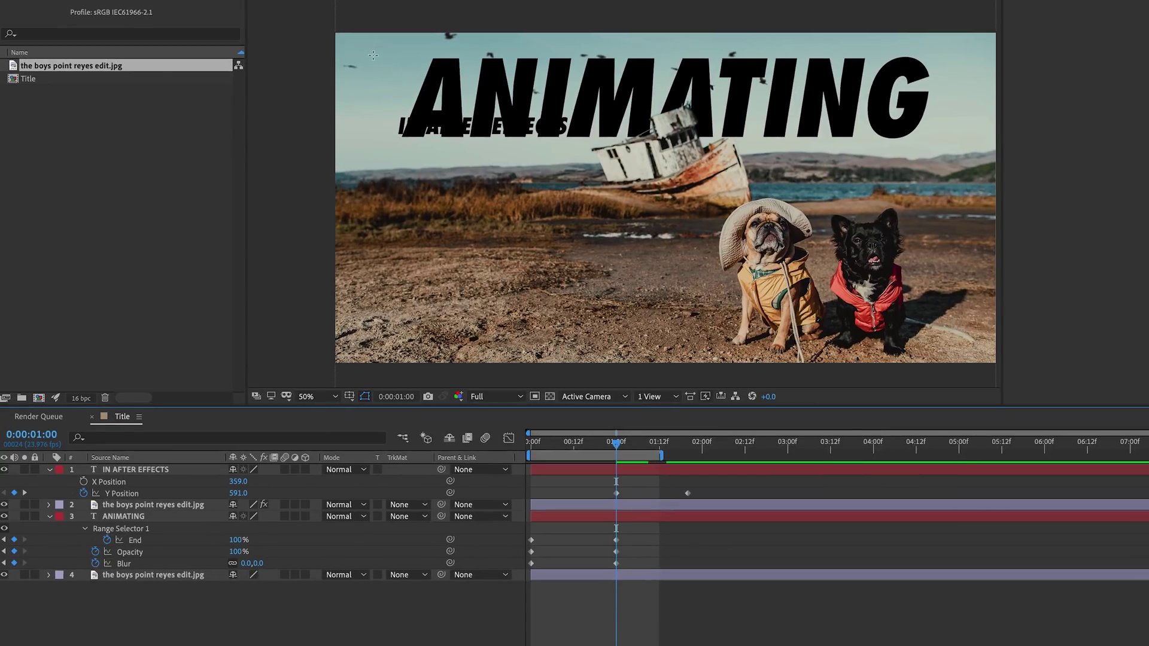
Draw a rectangle Shape Layer 1 as the subtitle's Alpha Inverted track matte and preview.
drag(360, 61, 599, 137)
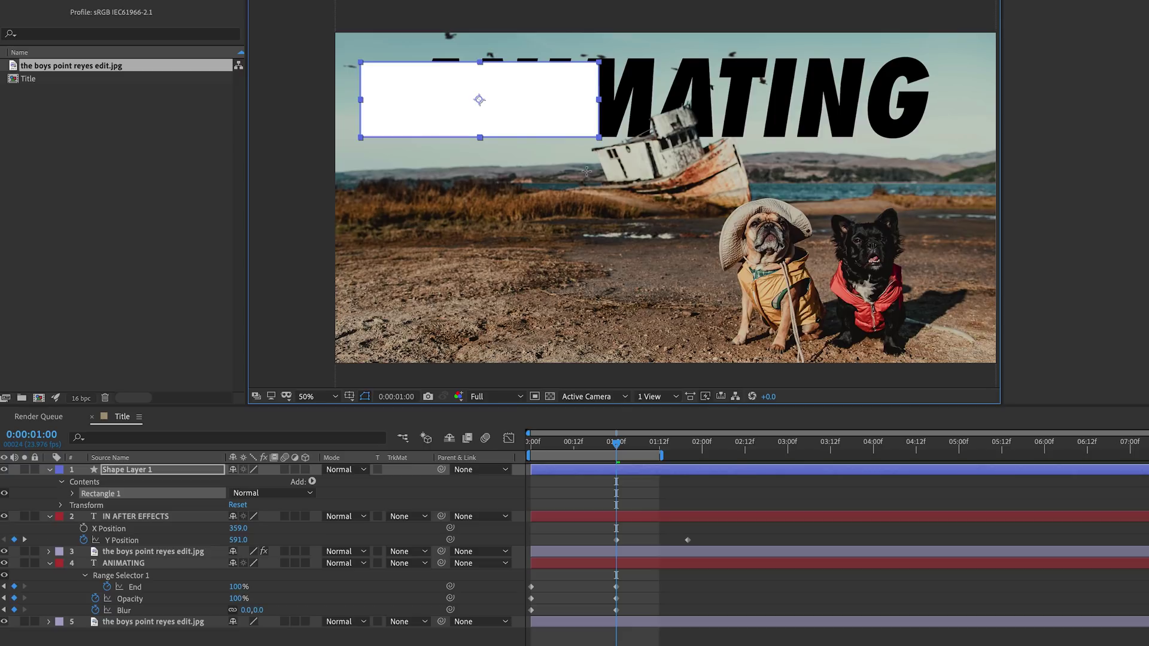
click(163, 471)
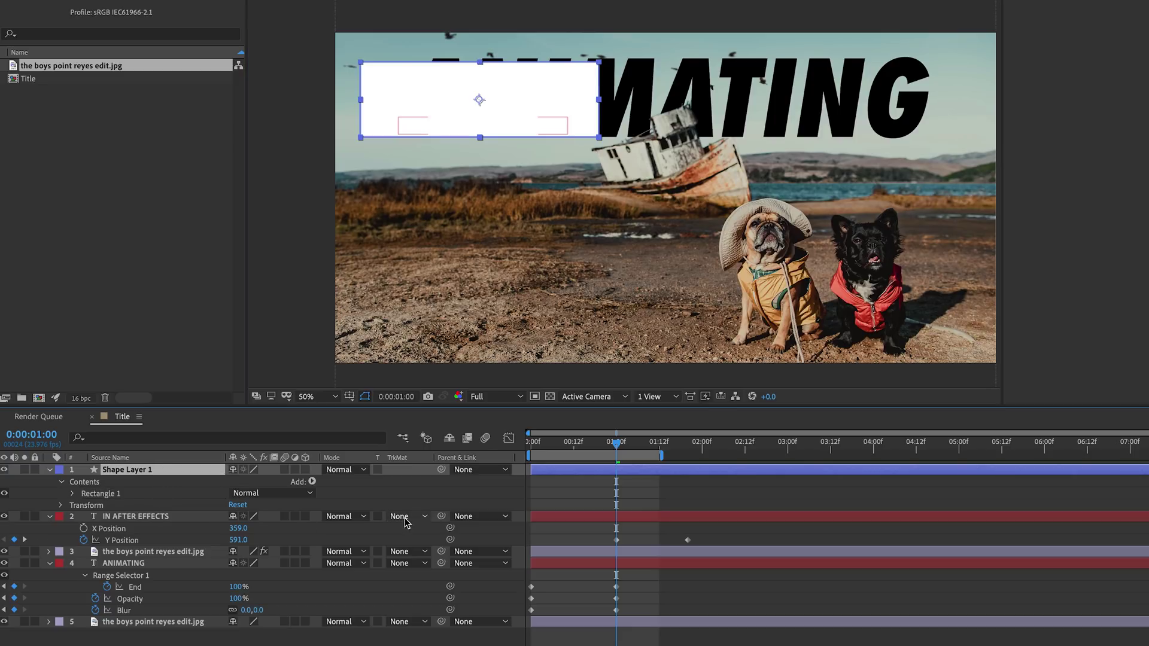
click(424, 518)
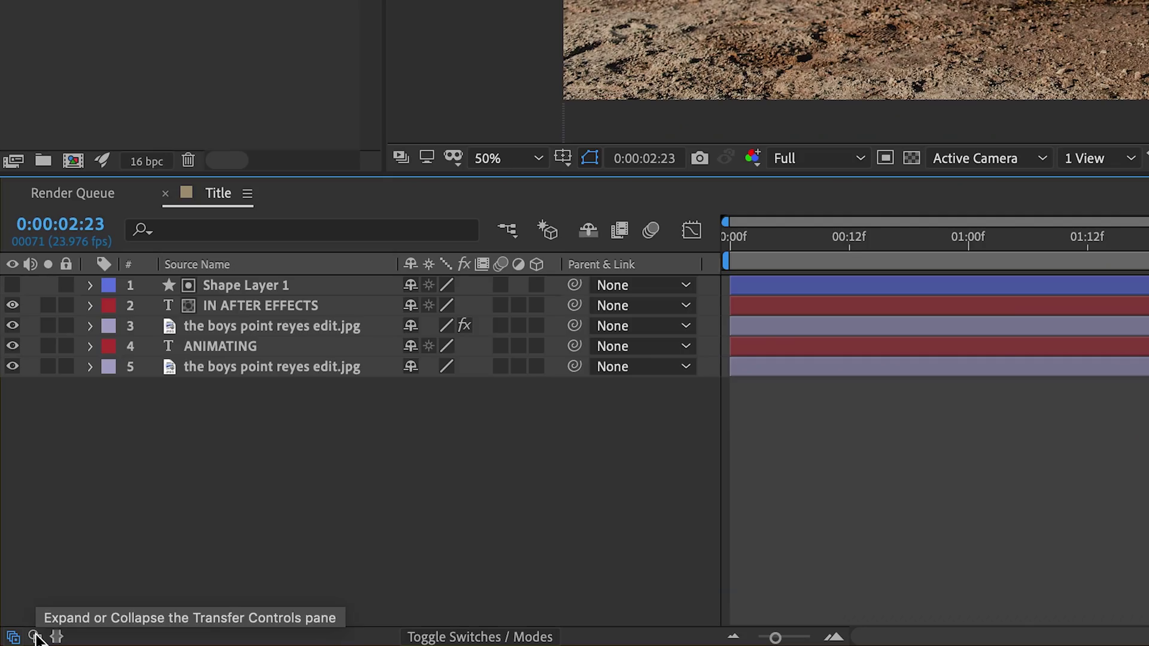
click(34, 637)
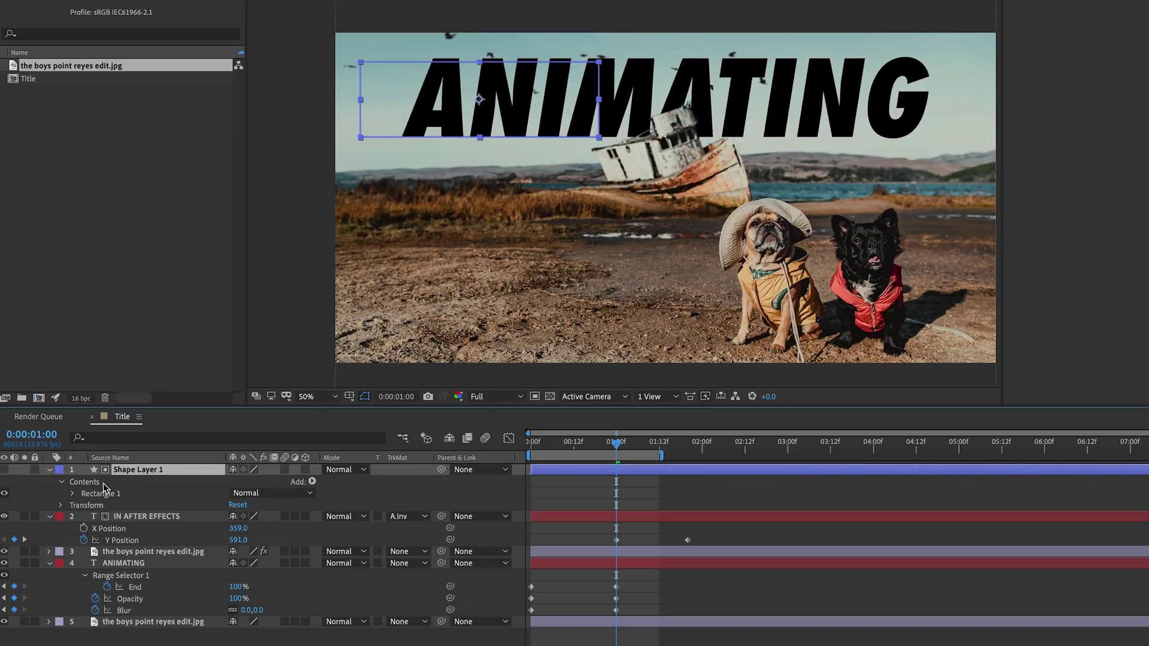
click(586, 505)
drag(616, 444, 680, 450)
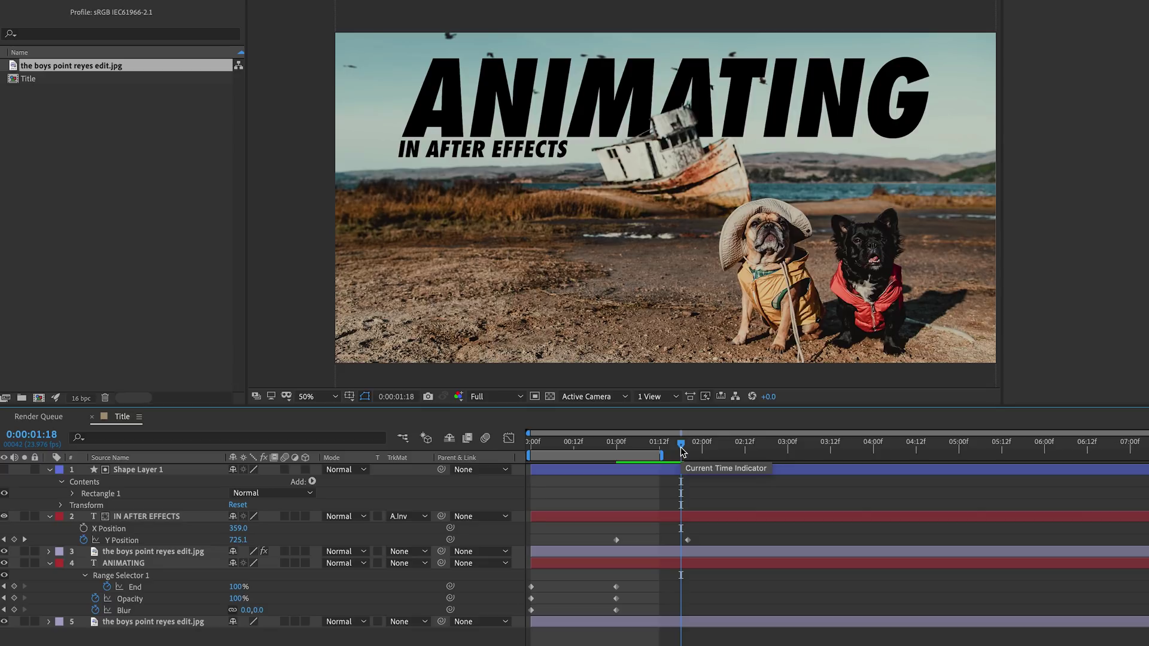
key(space)
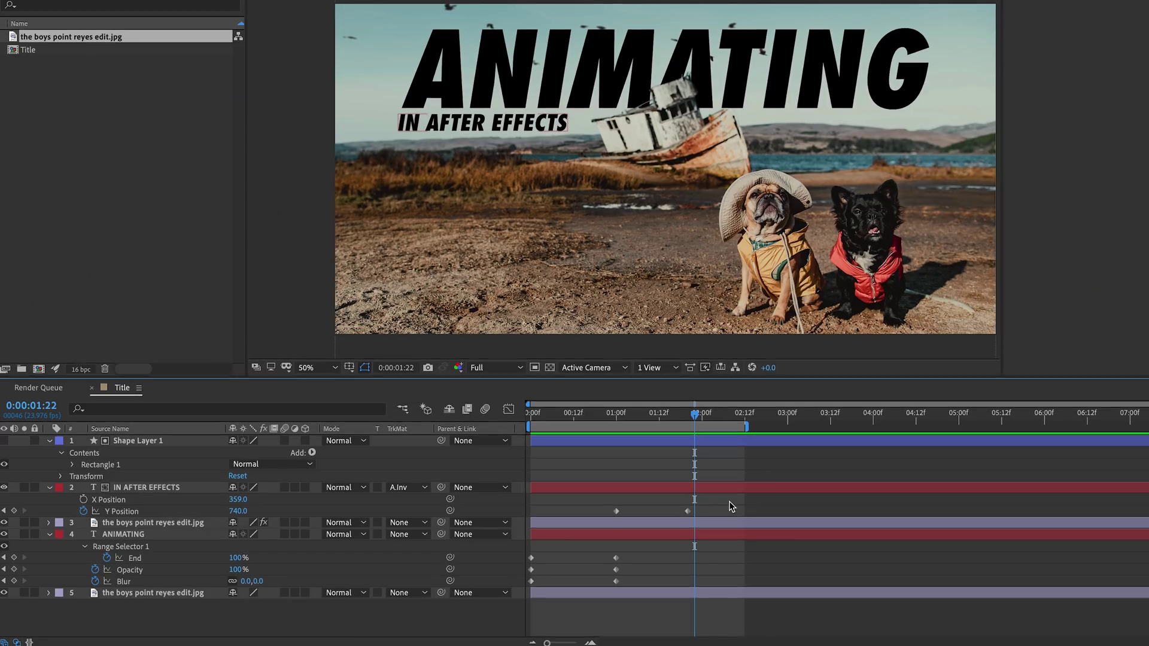
Apply Easy Ease to the subtitle's two Y Position keyframes and preview the slide.
drag(726, 503, 644, 515)
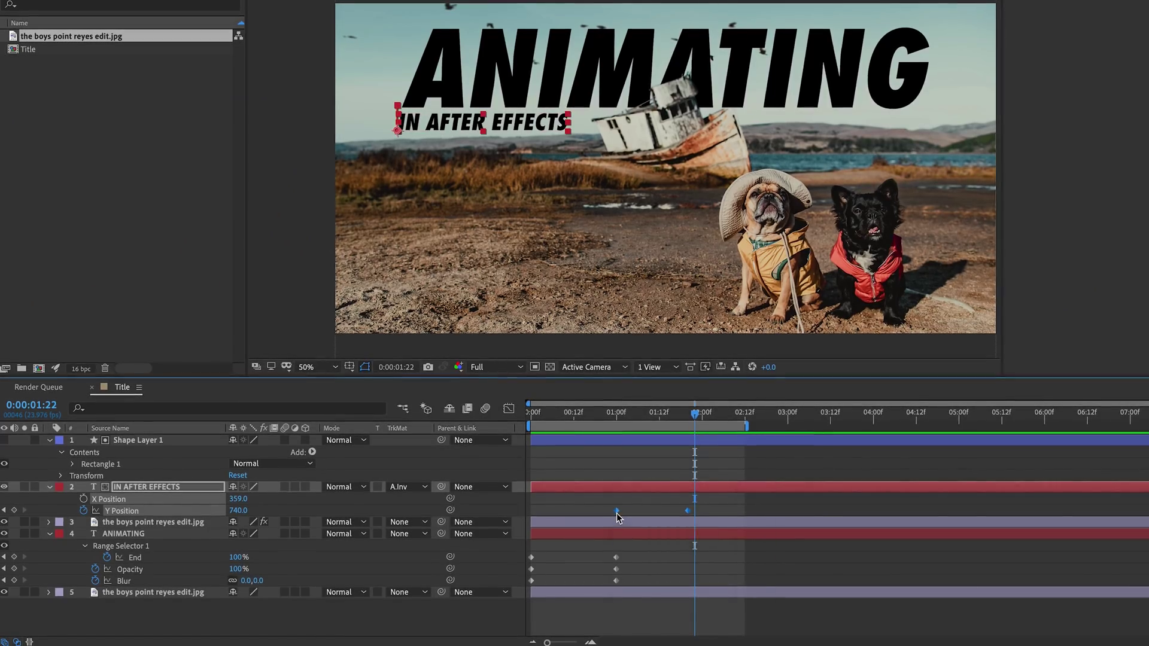
right_click(616, 512)
mouse_move(694, 636)
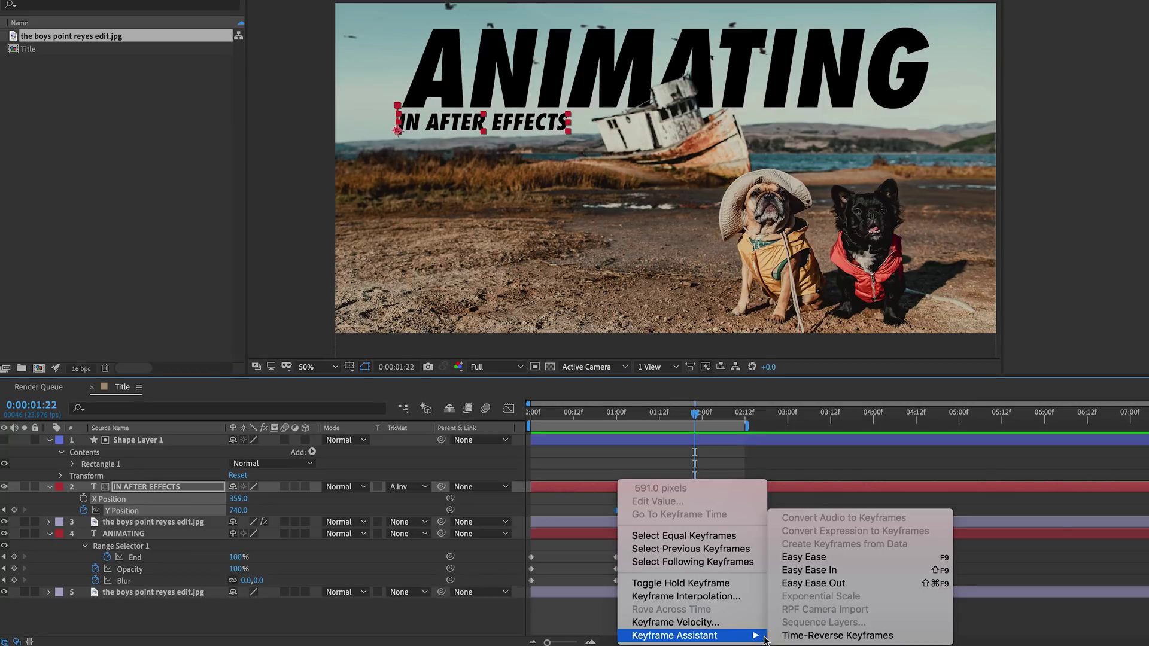
click(837, 571)
key(space)
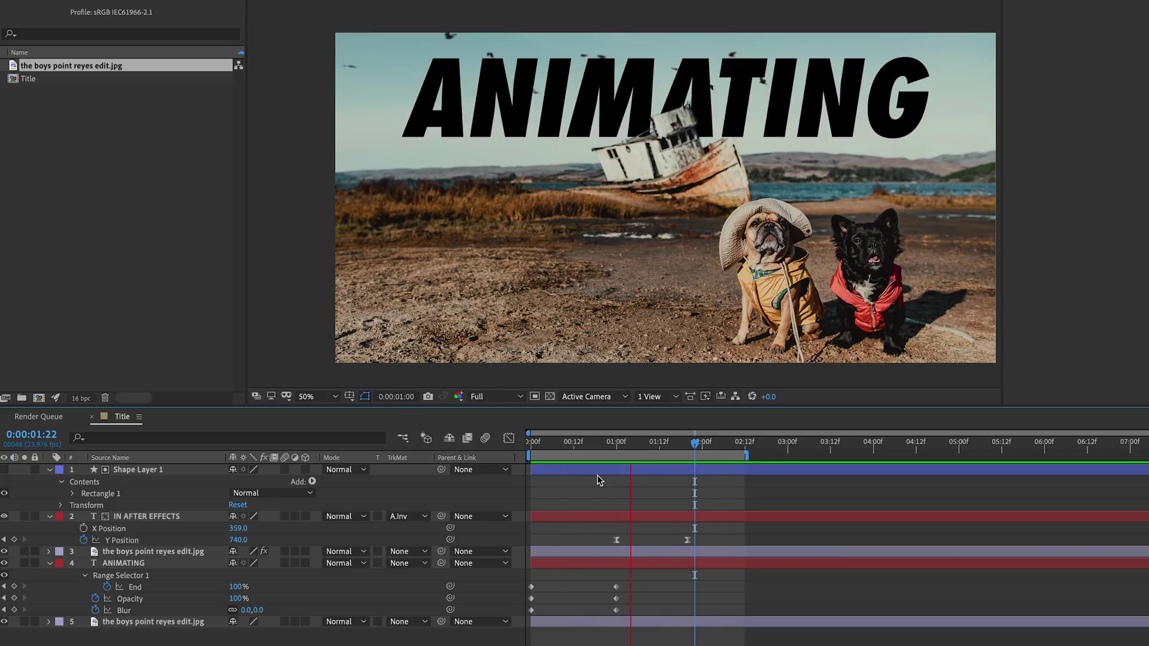
click(614, 443)
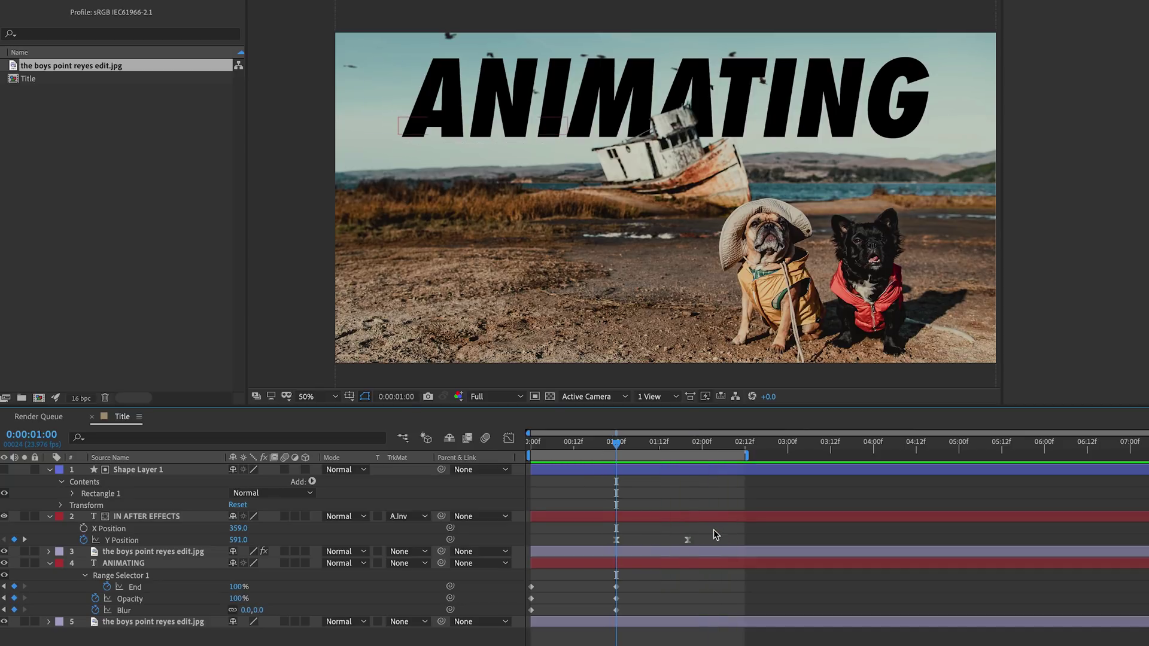
In the Graph Editor, lengthen both Y Position keyframes' ease handles and preview.
drag(713, 529, 595, 542)
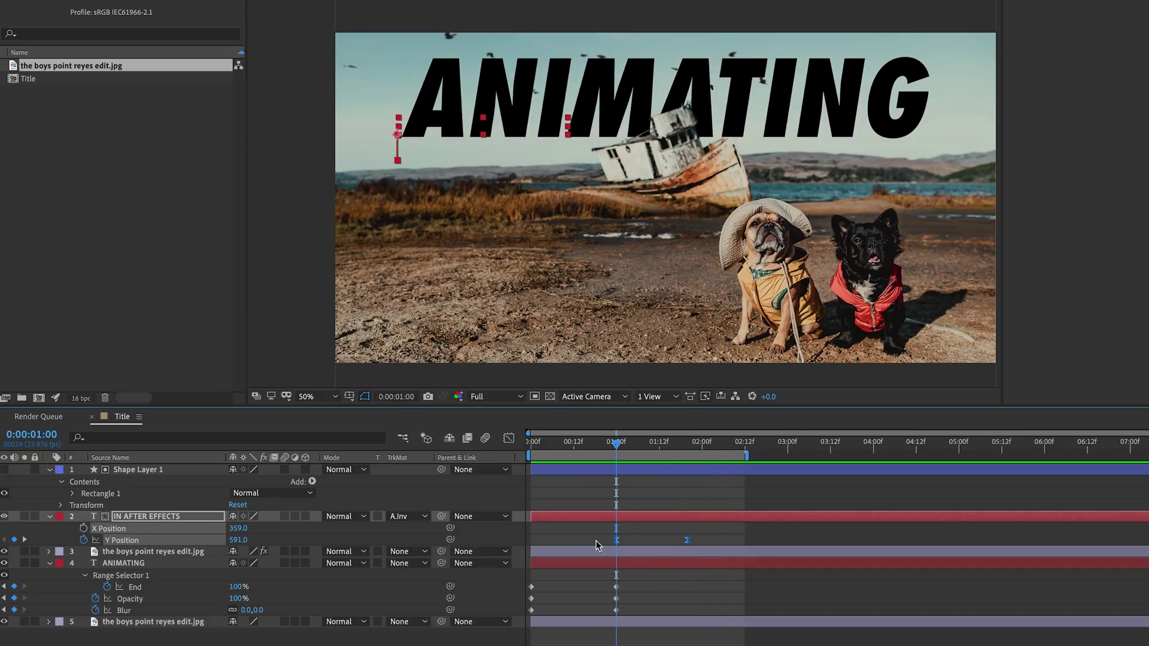
click(508, 439)
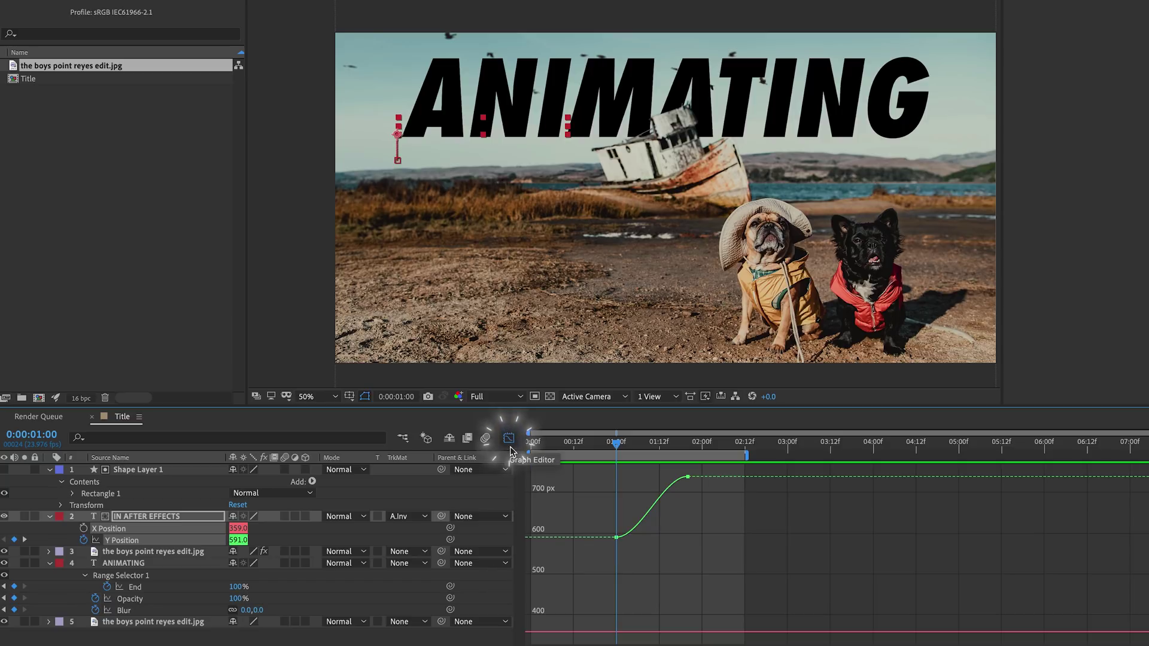
drag(644, 553, 608, 525)
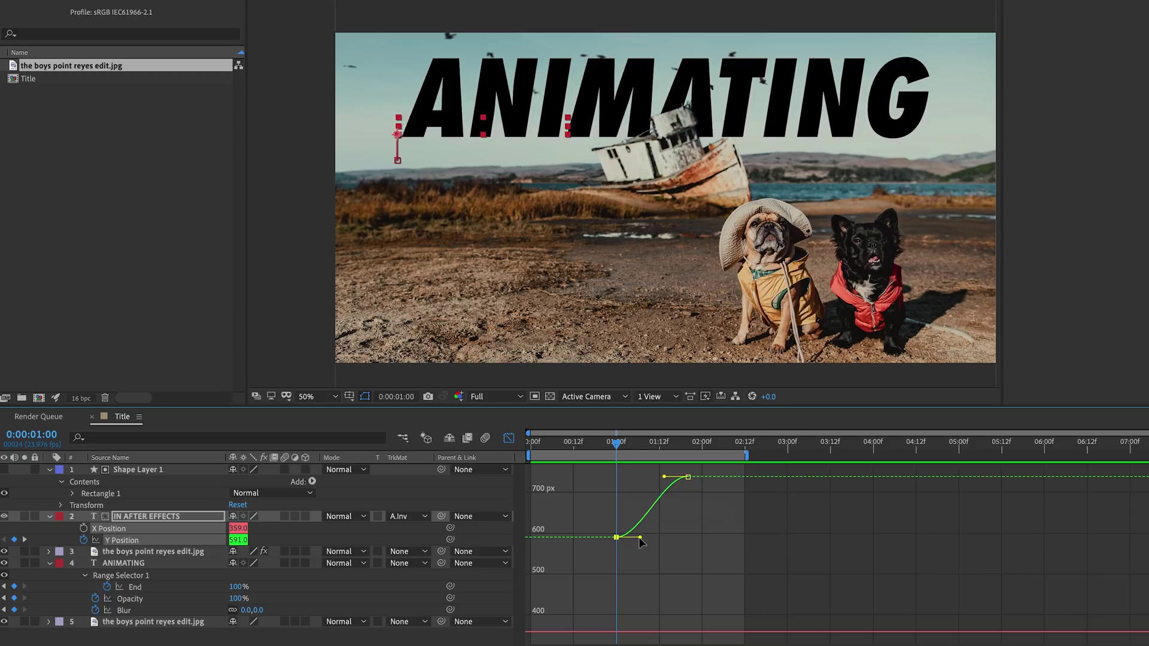
drag(645, 539, 651, 538)
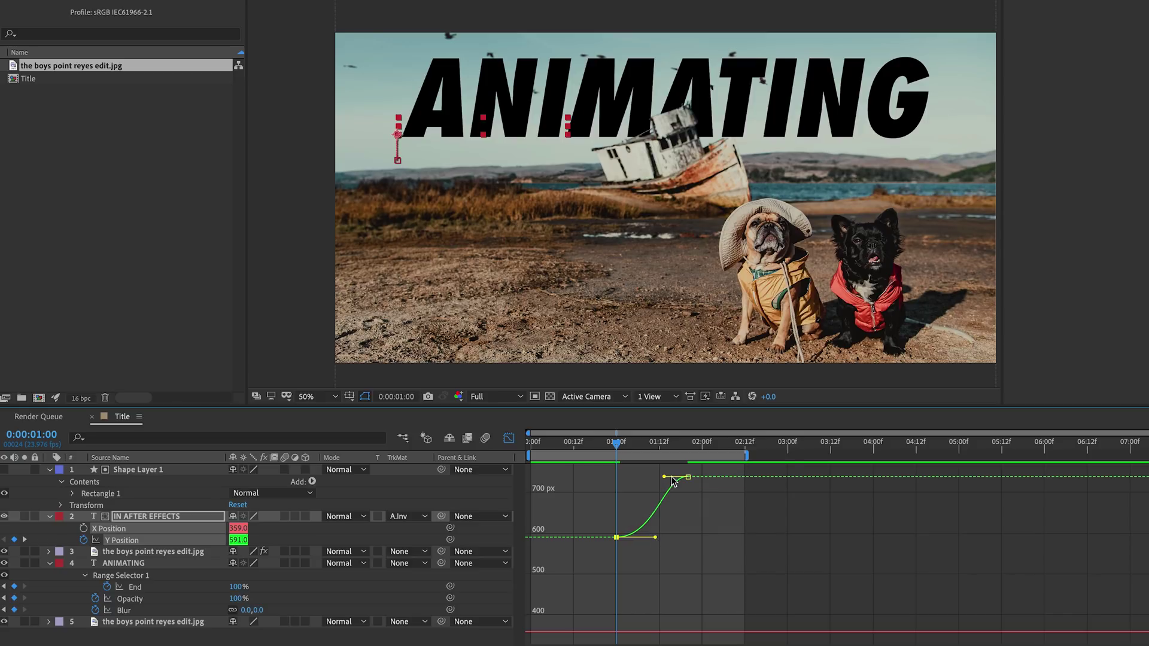
drag(665, 477, 658, 477)
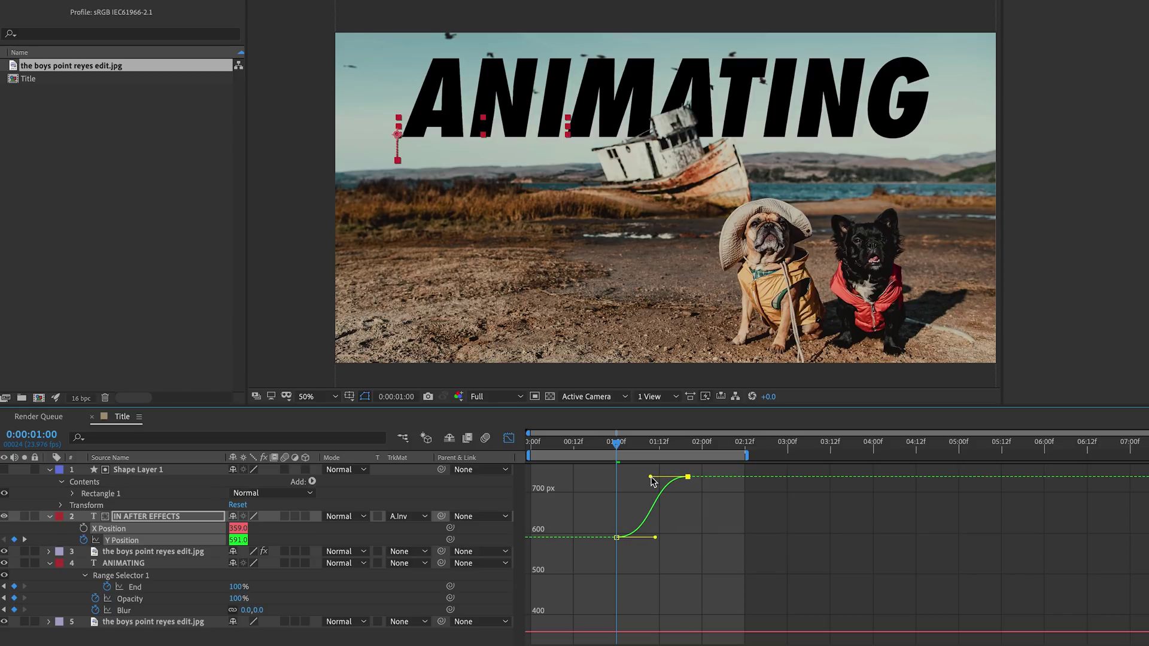
click(693, 541)
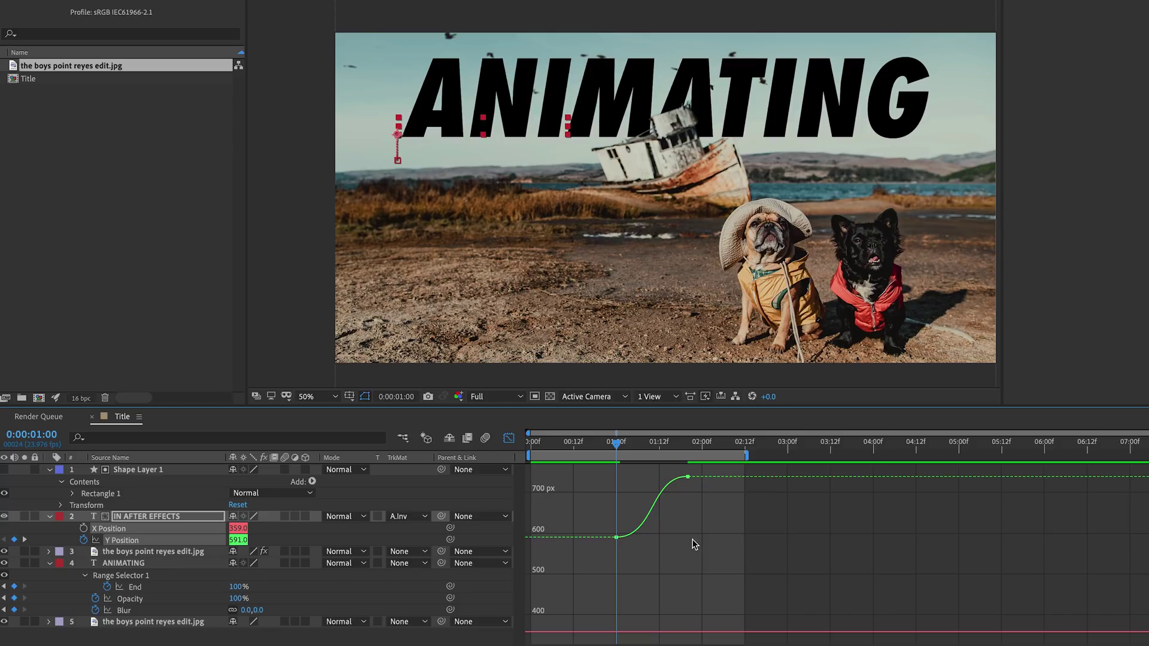
key(space)
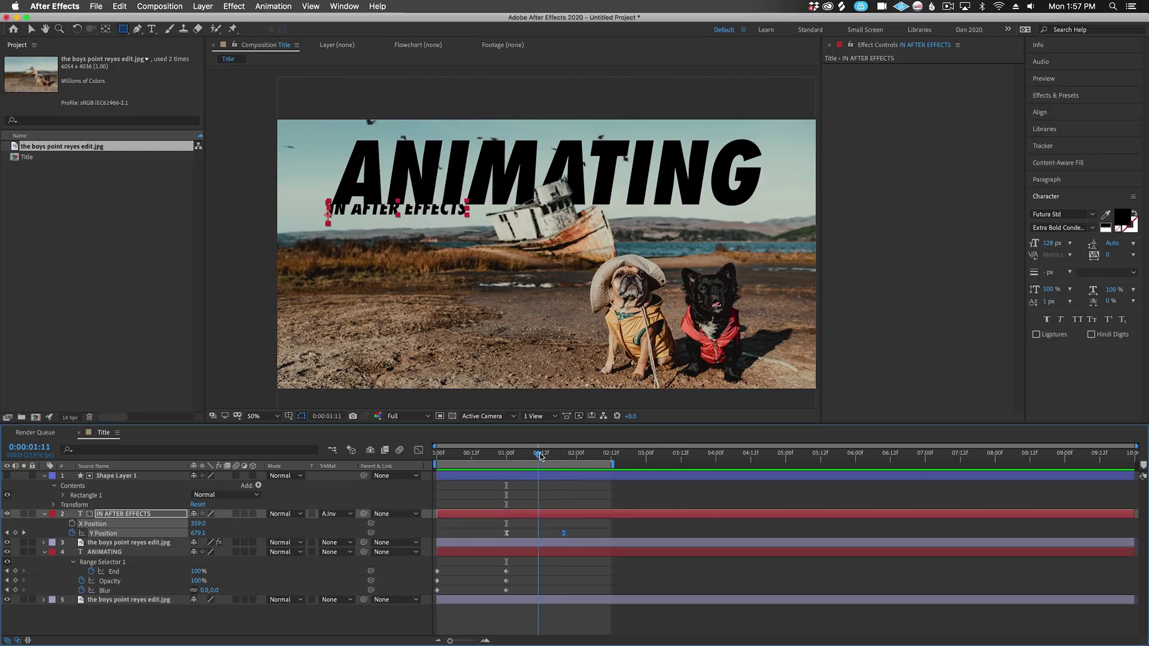
Trim the work area to end at 0:00:02:23.
drag(559, 455, 645, 456)
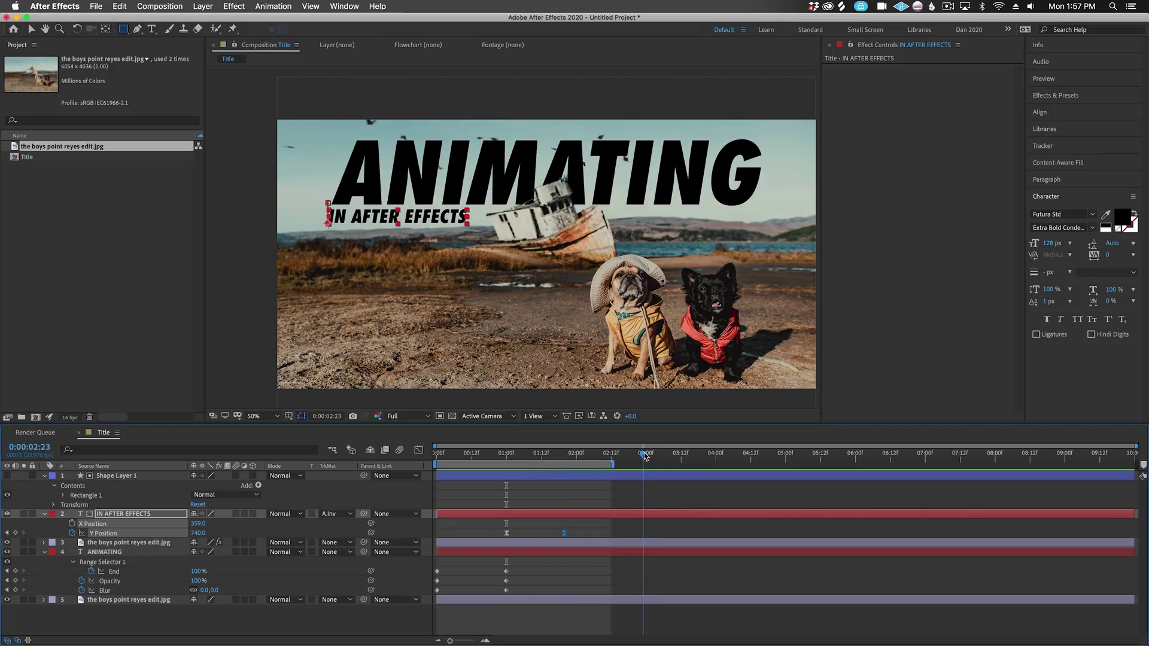
key(n)
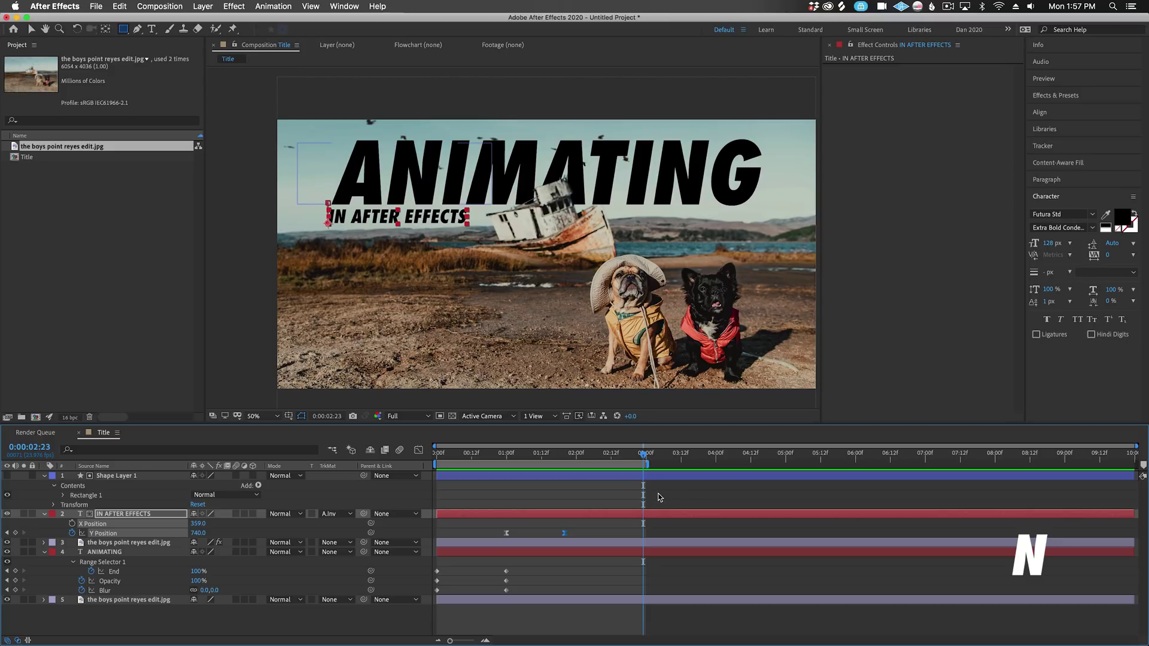
key(b)
click(182, 6)
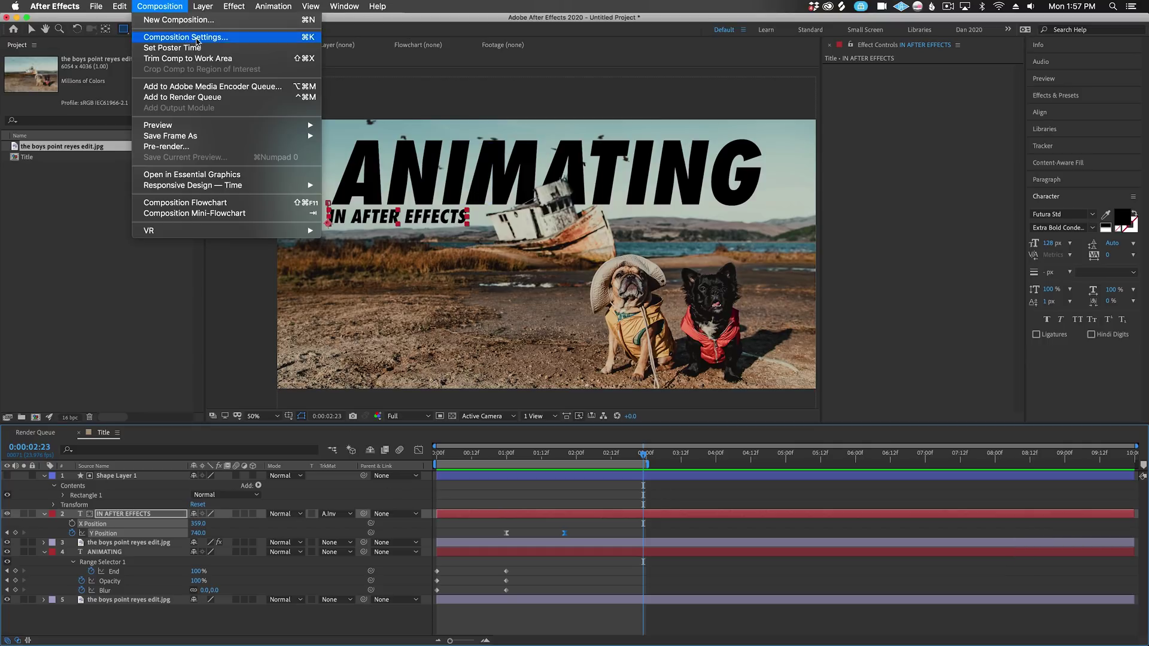
Add the Title comp to the Render Queue with a QuickTime Apple ProRes 422 output module.
click(224, 97)
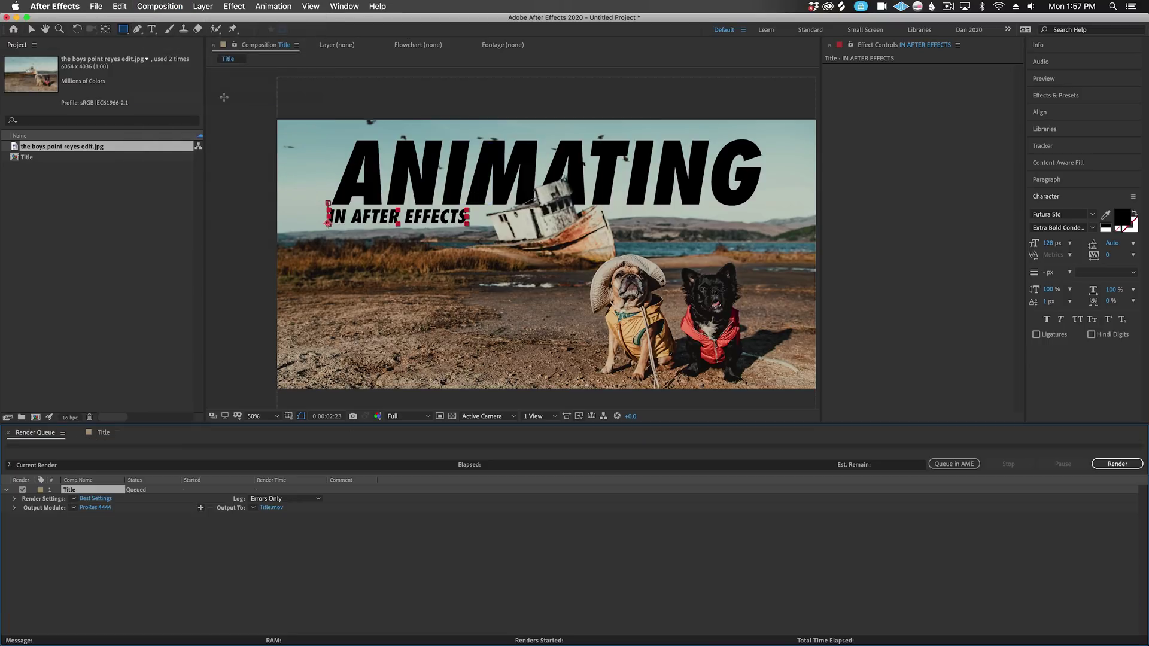
click(74, 507)
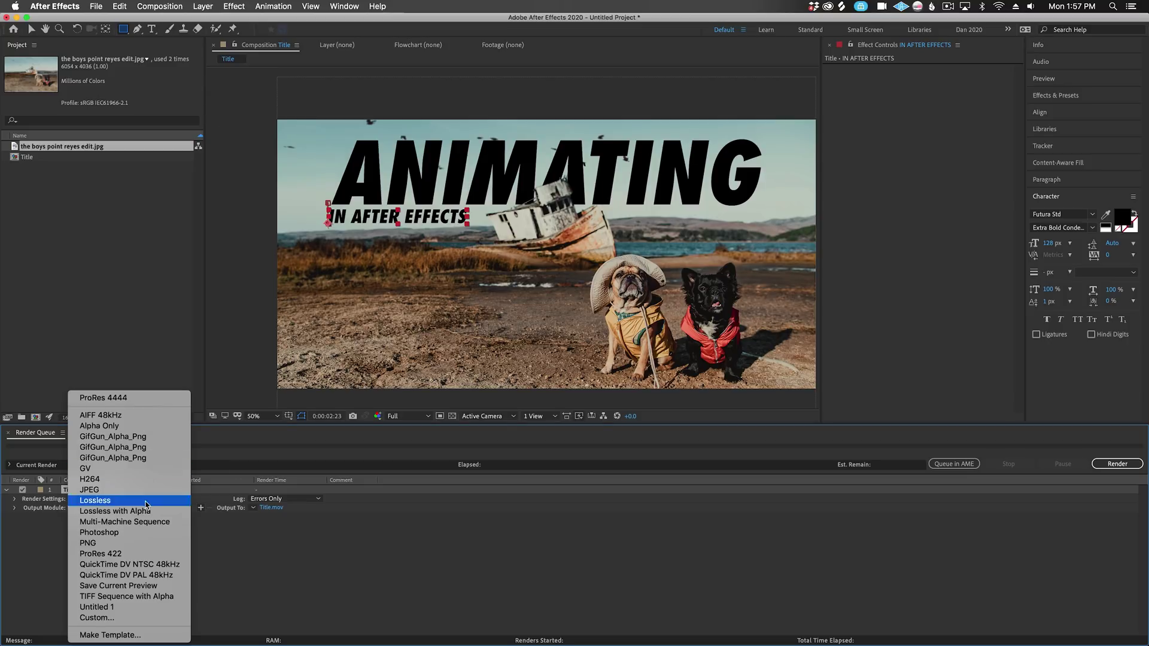
click(146, 619)
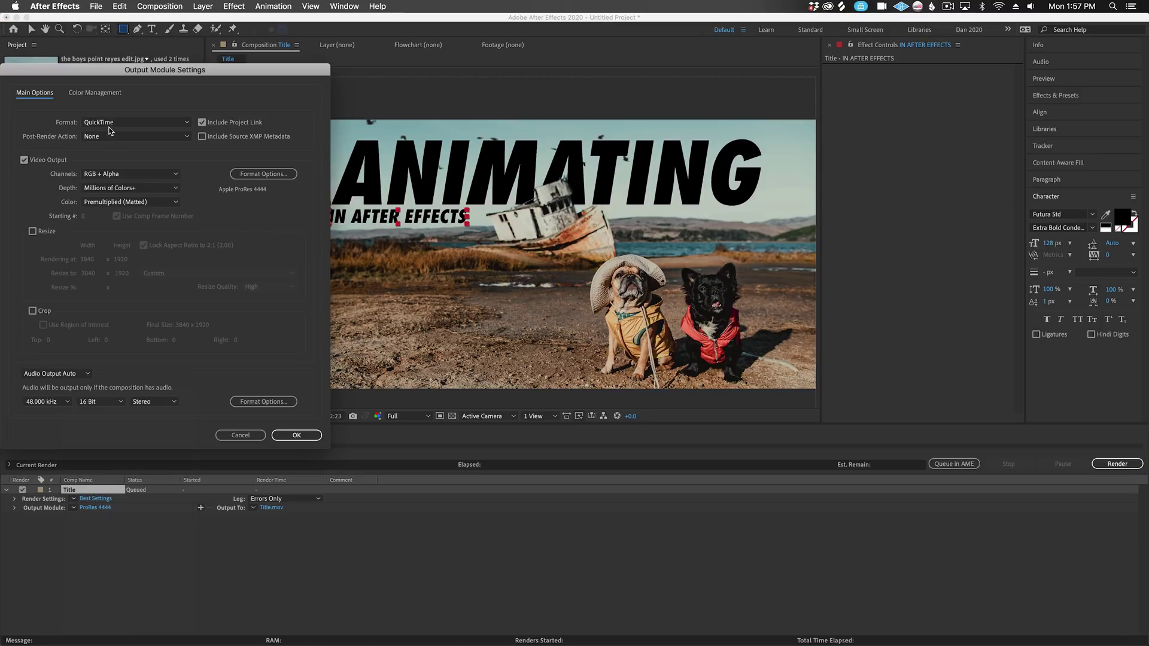
click(257, 174)
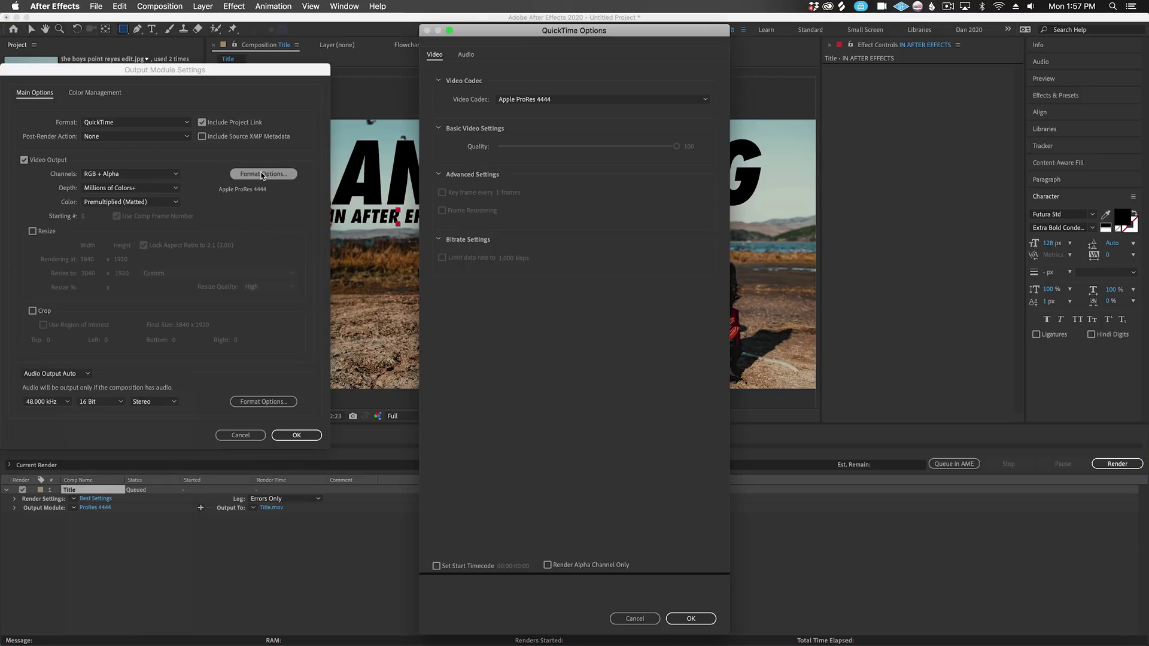
click(559, 103)
click(561, 124)
click(691, 618)
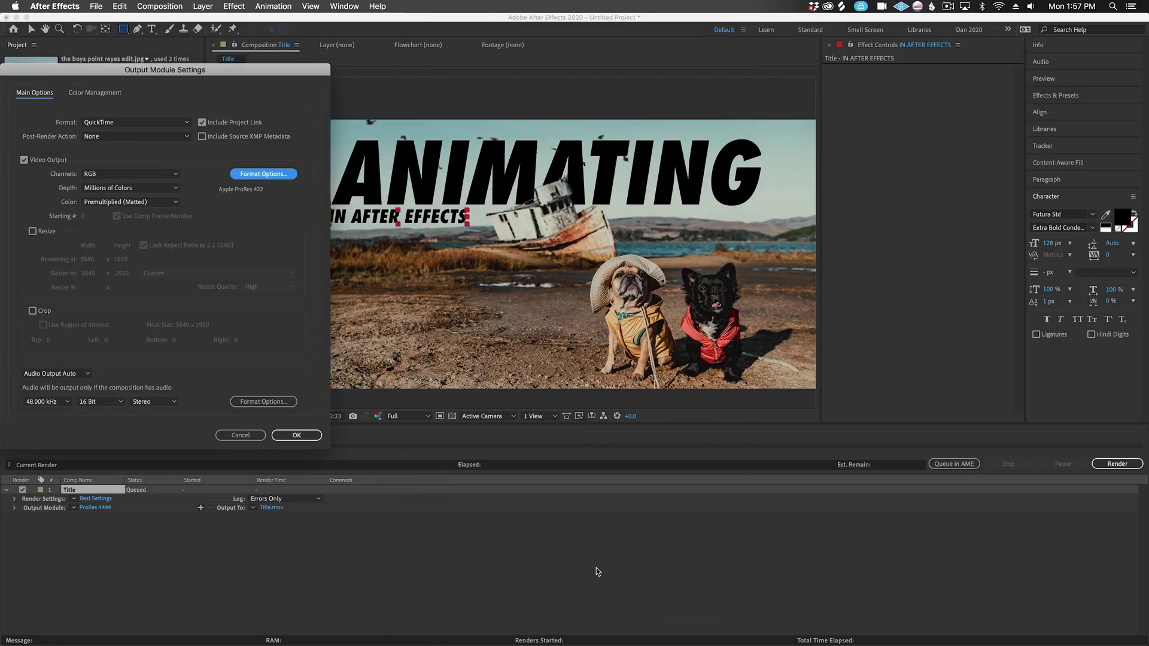
click(295, 436)
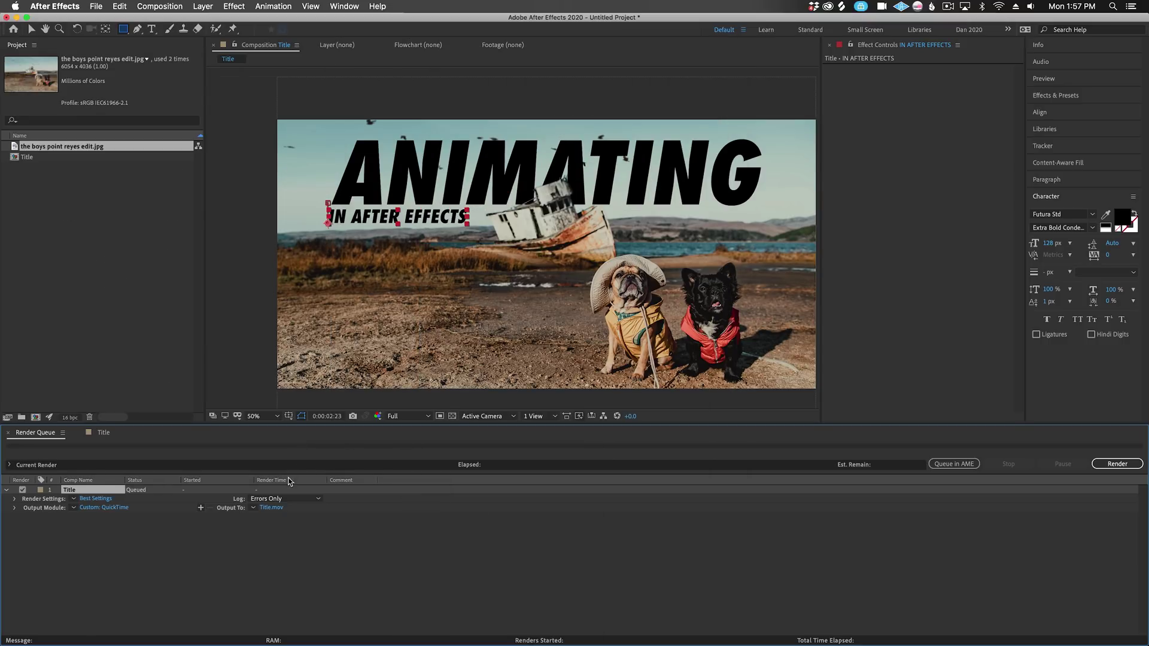
Set the output file to Title.mov and start the render.
click(272, 508)
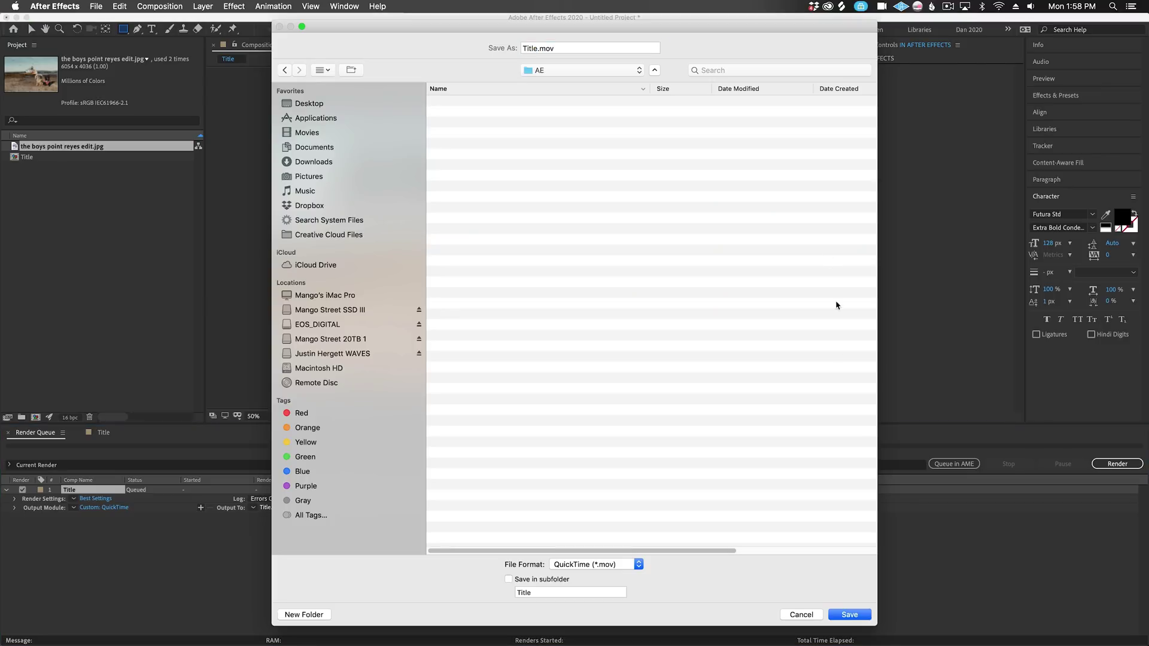
click(862, 616)
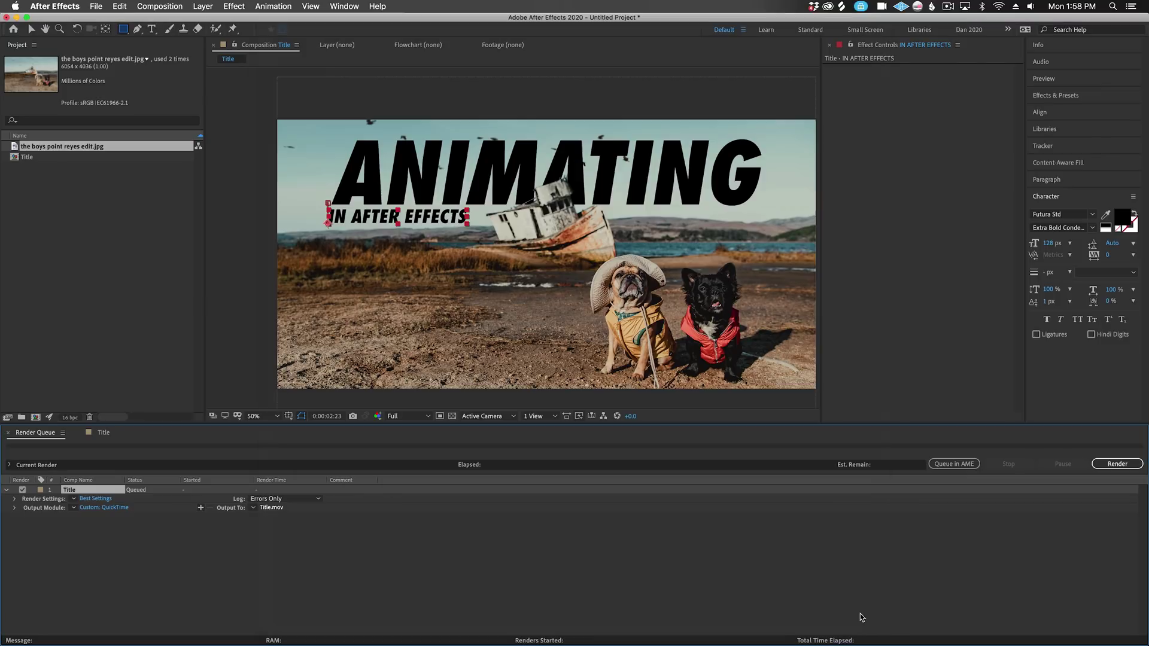
click(1104, 464)
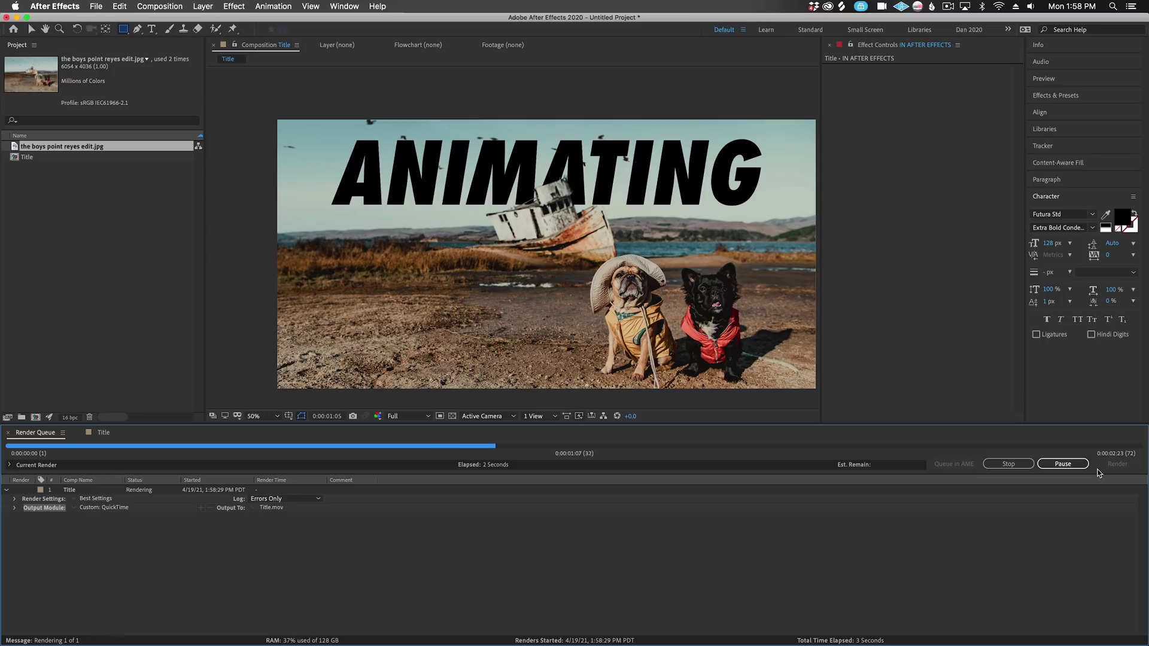